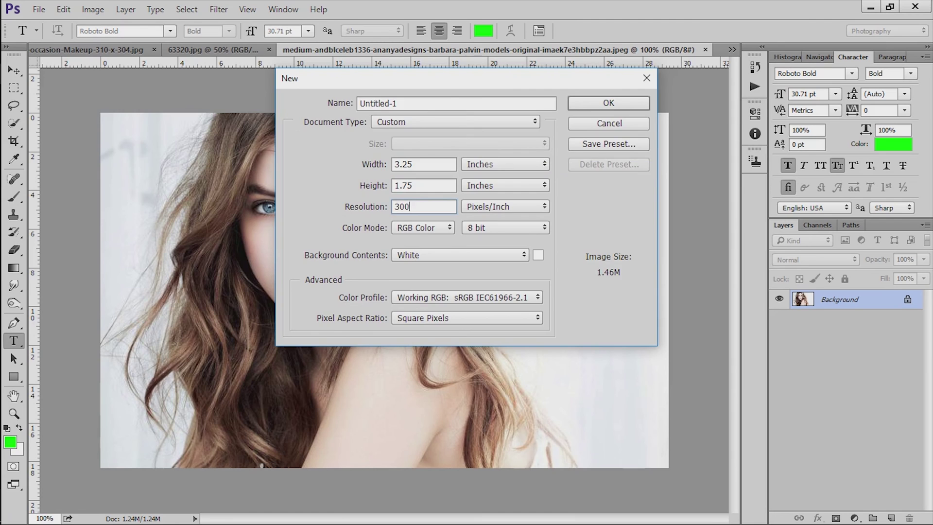
- Create a 3.25 × 1.75 inch document at 300 pixels/inch and place guides along its four edges
key(Return)
drag(33, 217, 109, 218)
drag(279, 63, 282, 142)
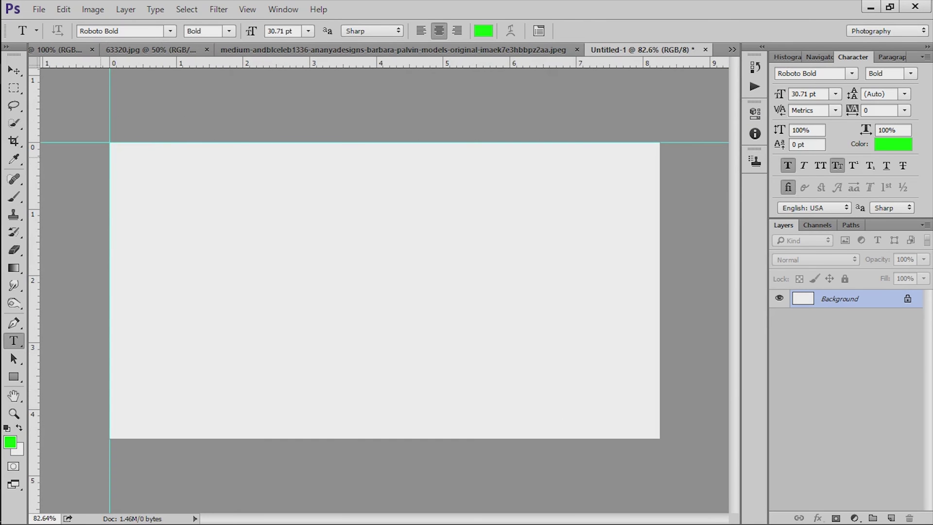
drag(33, 155, 660, 171)
key(v)
drag(343, 63, 345, 438)
- Try to widen the canvas to 3.50 inches, and undo the resize
click(39, 9)
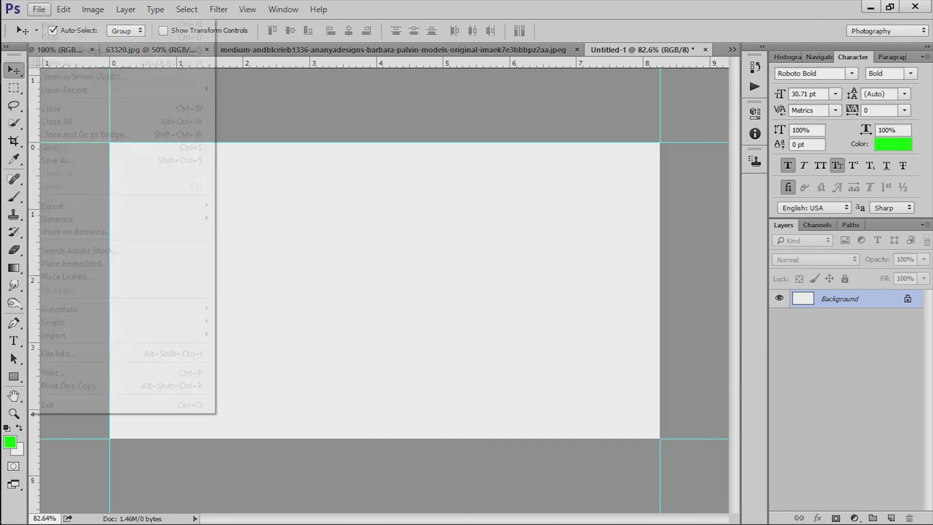
mouse_move(73, 218)
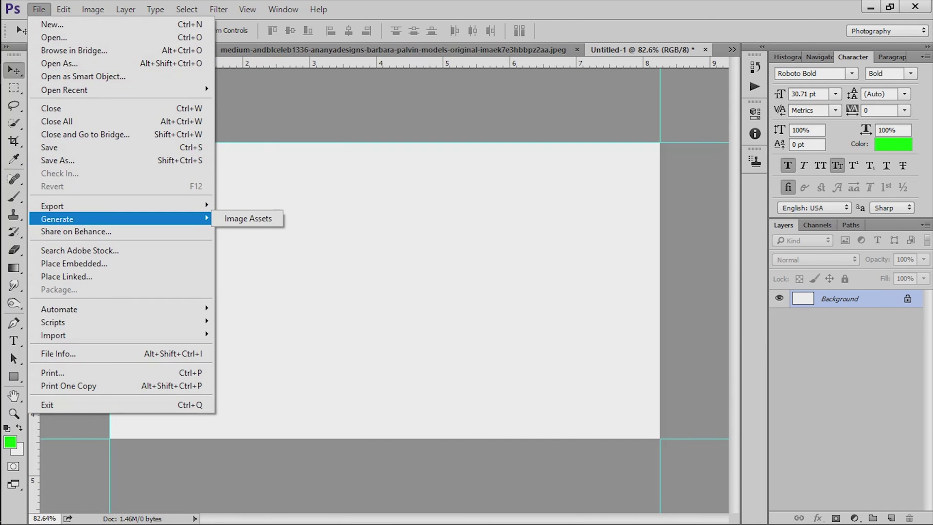
mouse_move(93, 9)
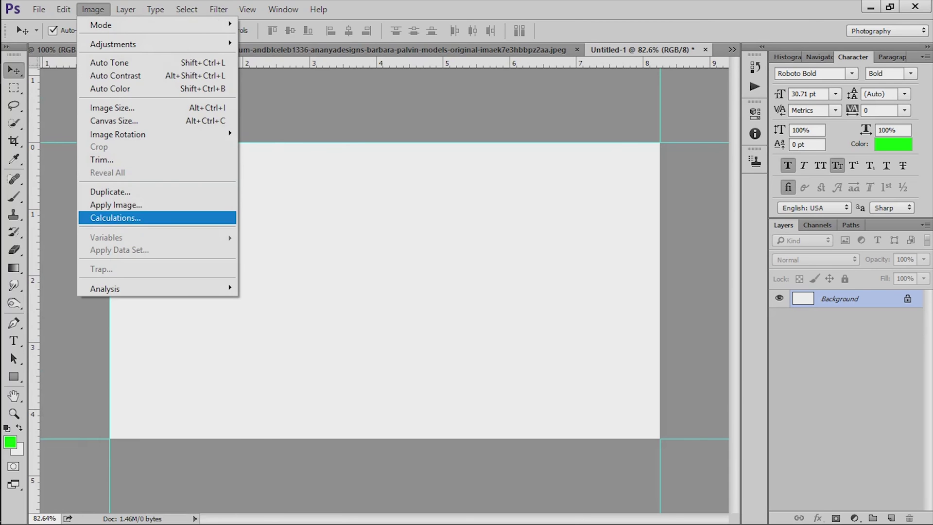
click(114, 121)
click(511, 179)
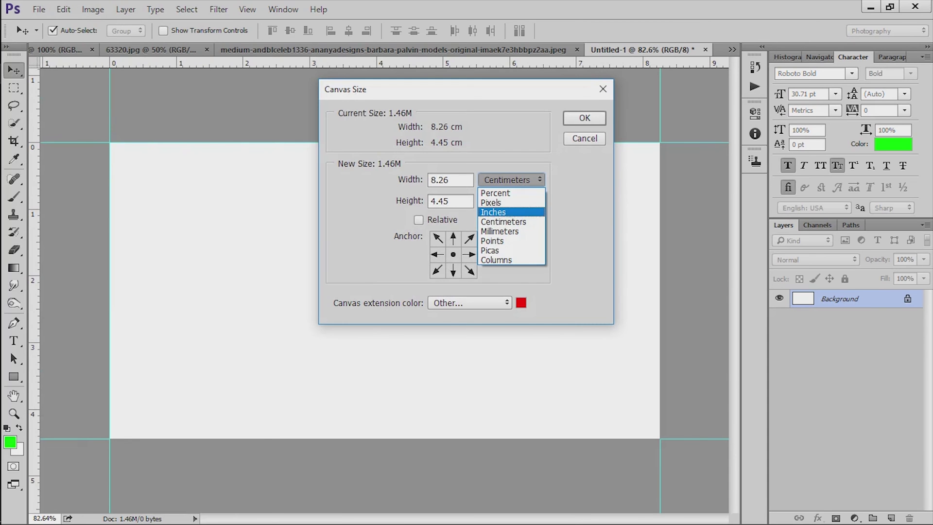
click(493, 212)
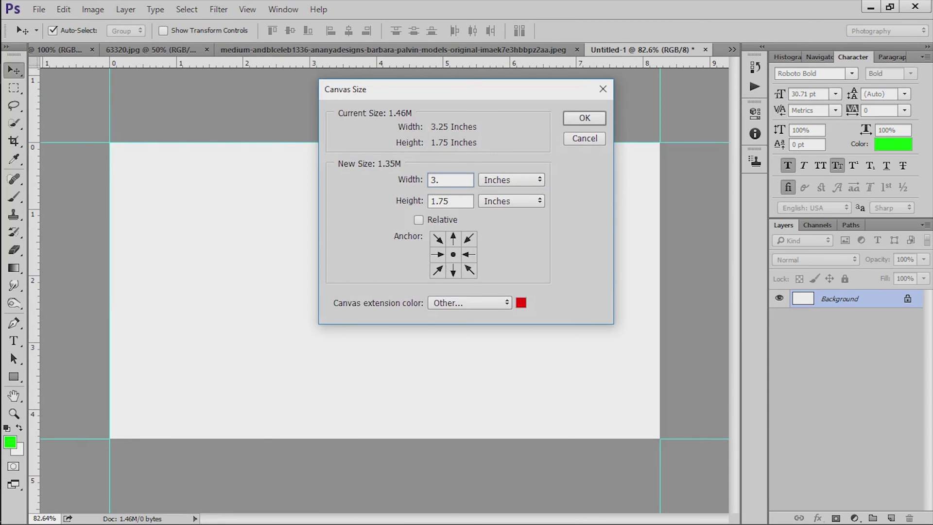
text(50)
key(Return)
key(ctrl+z)
- Enlarge the canvas to 3.50 × 2 inches with the red extension colour, anchored at the center
click(93, 9)
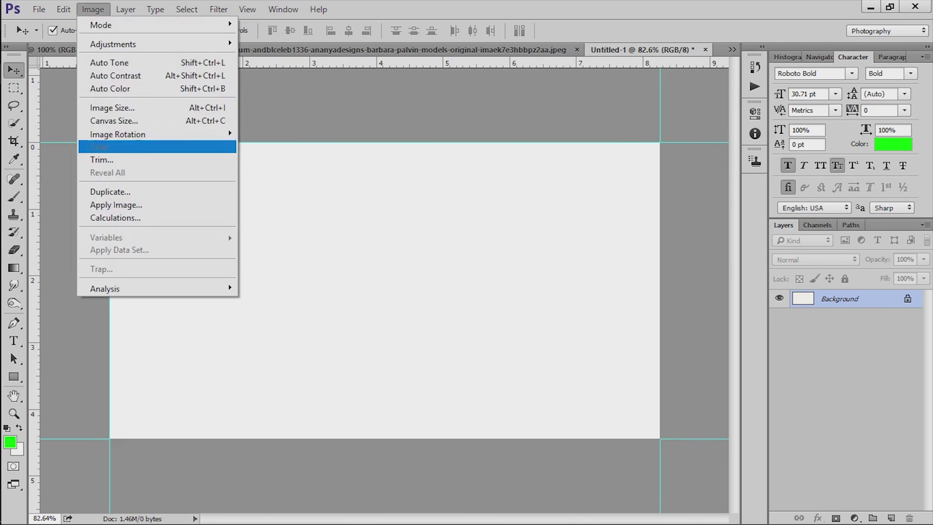
click(114, 120)
click(511, 179)
click(493, 211)
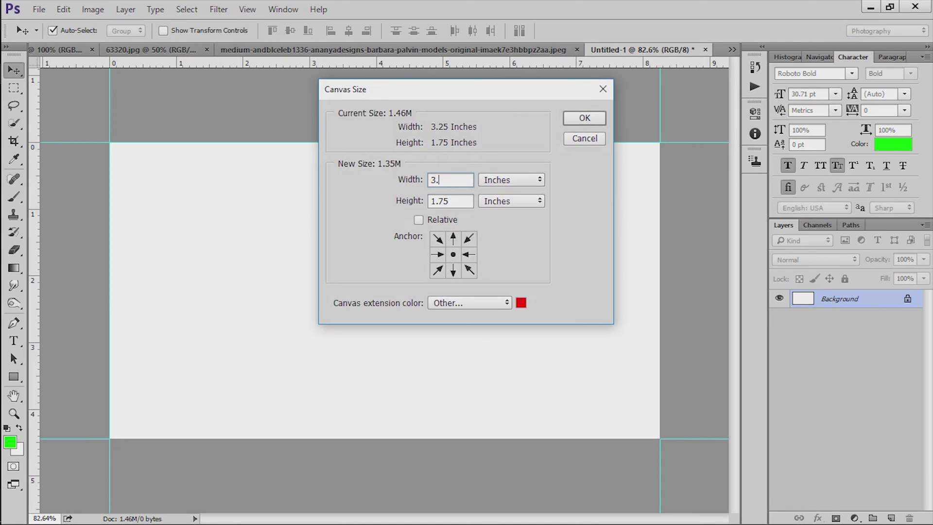
text(50)
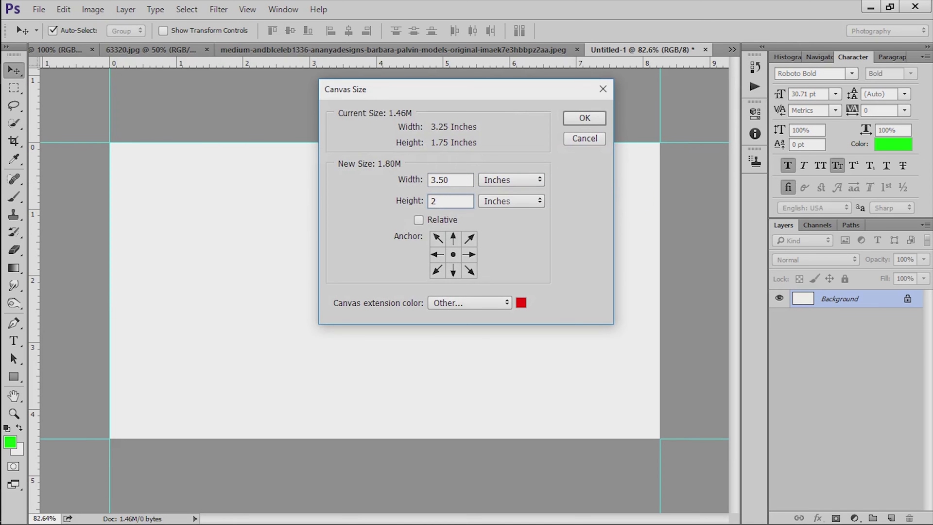
key(Return)
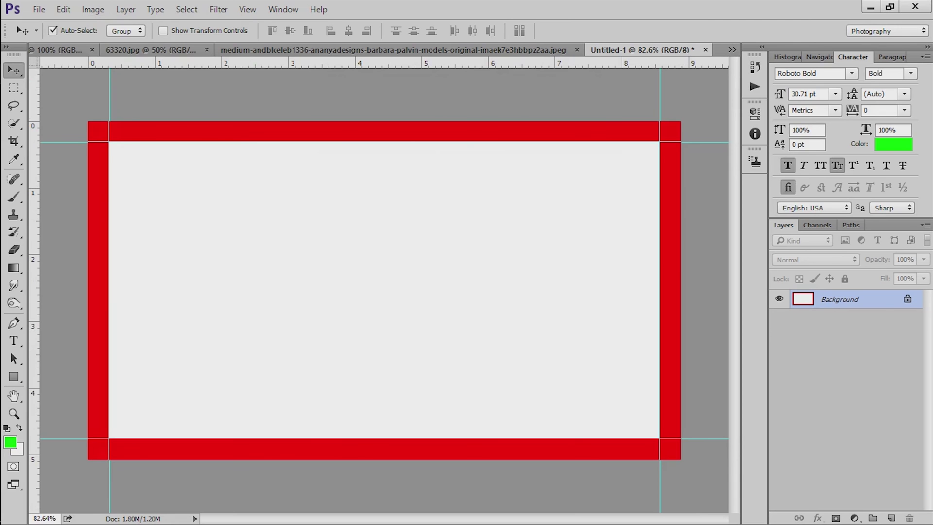
- Place guides along all four outer edges of the red border
drag(34, 121, 88, 121)
drag(269, 64, 275, 121)
drag(389, 362, 389, 459)
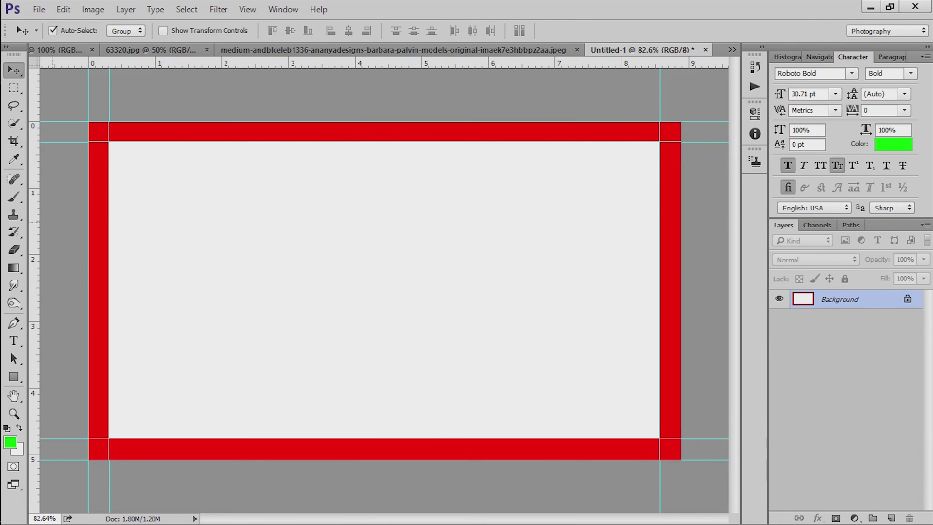
drag(34, 194, 681, 192)
- Enlarge the canvas to 3.75 × 2.25 inches, keeping the center anchor and red extension colour
key(ctrl+minus)
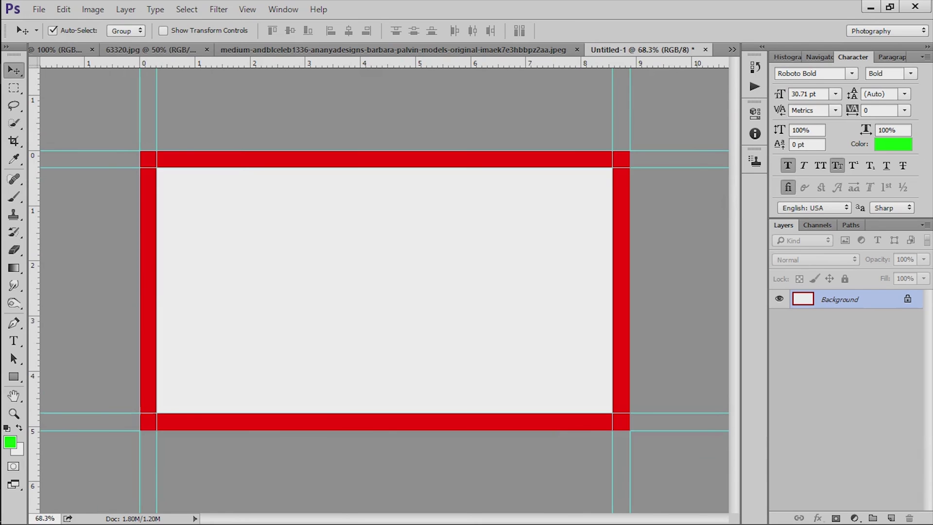
click(92, 9)
click(151, 121)
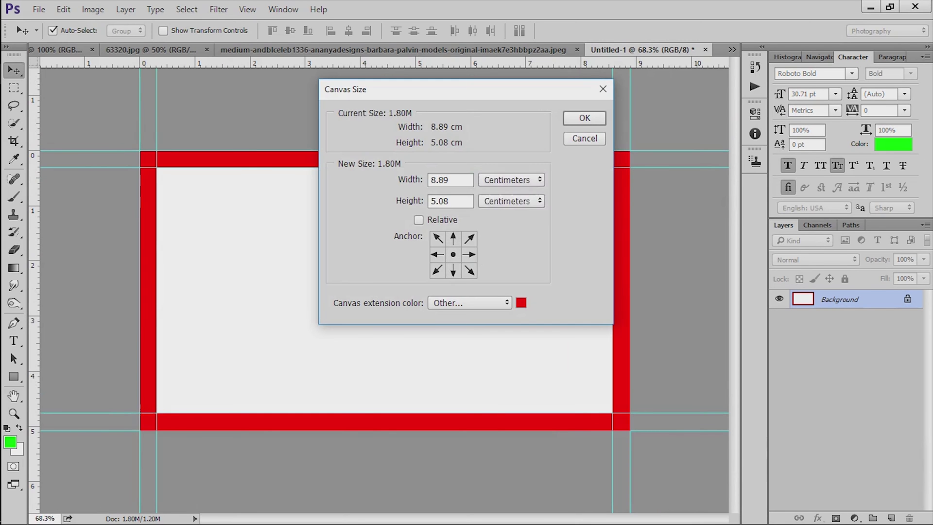
click(511, 180)
click(505, 211)
text(75)
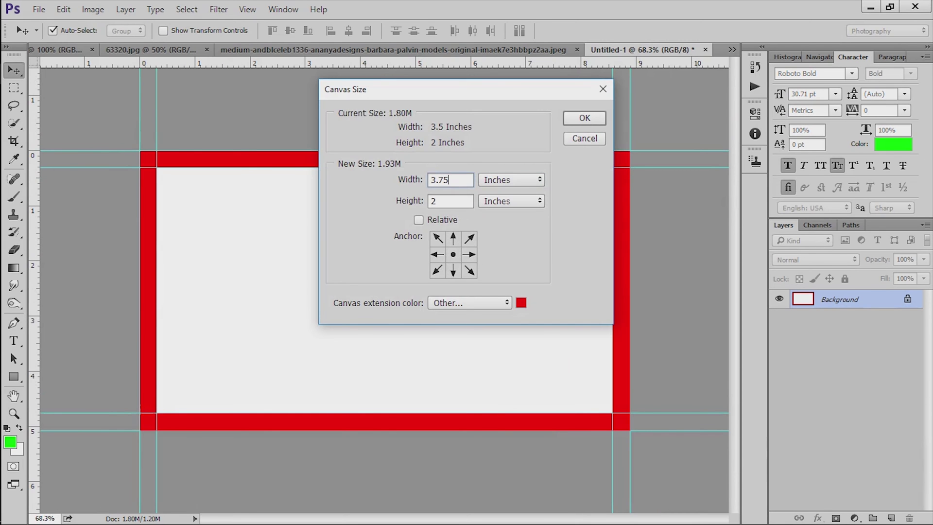
text(2.25)
key(Return)
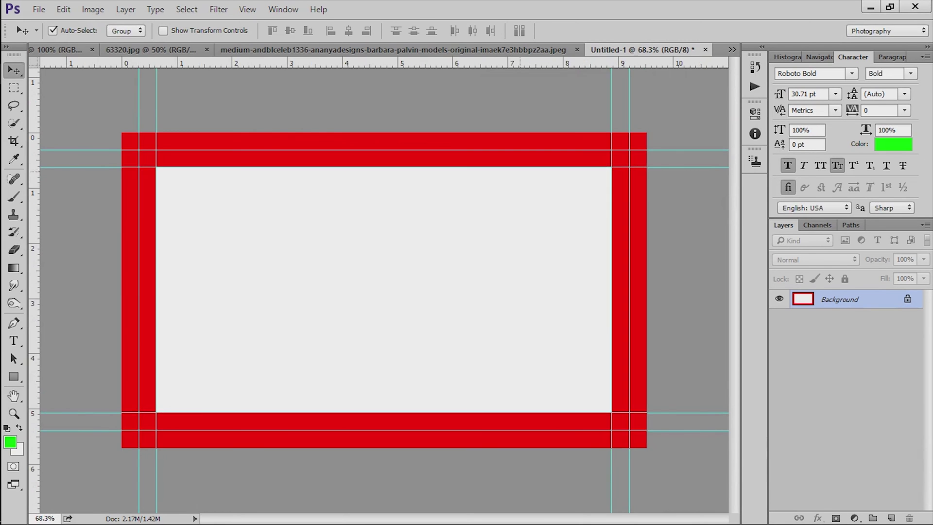
- Add guides along the four outer edges of the 3.75 × 2.25 inch canvas
drag(253, 63, 253, 133)
drag(34, 223, 122, 223)
drag(335, 64, 360, 447)
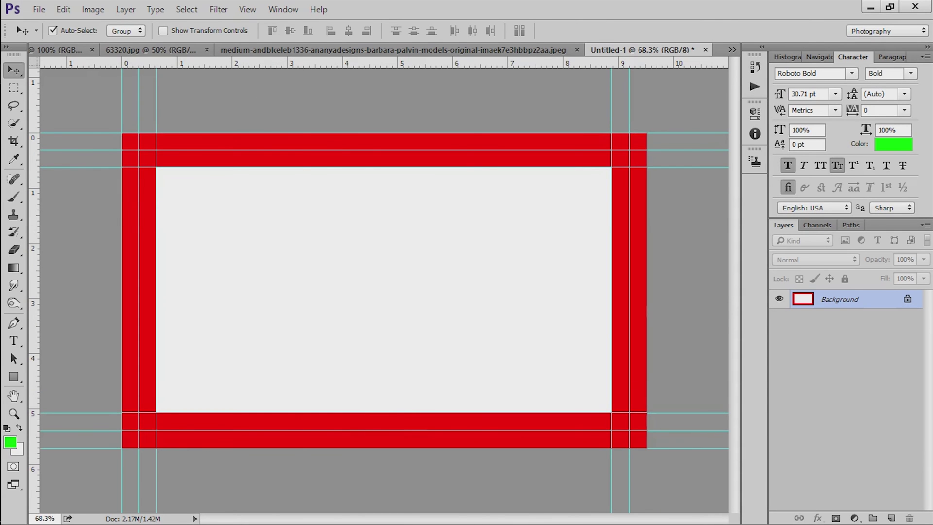
drag(34, 275, 647, 273)
- Add a white solid color fill layer covering the canvas and delete the layers beneath it
scroll(384, 290, down, 4)
scroll(385, 290, up, 4)
scroll(385, 290, down, 2)
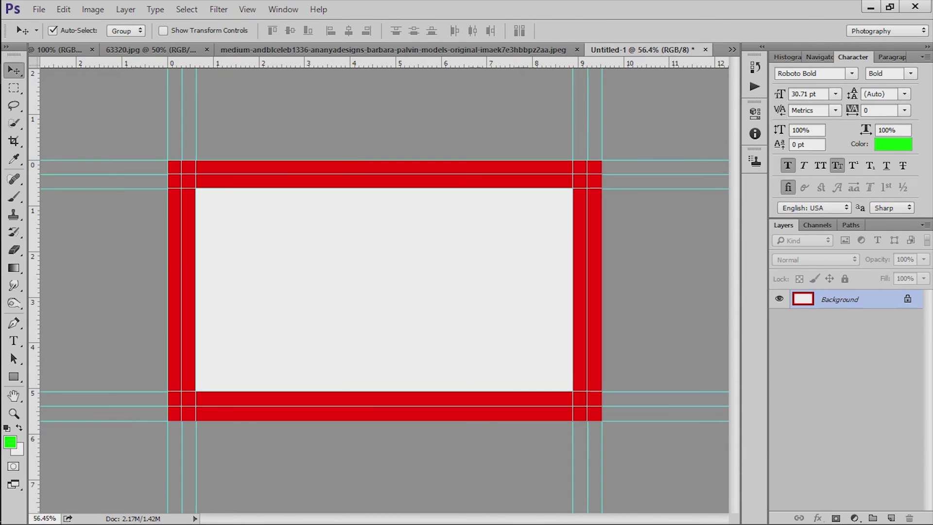
click(891, 518)
click(854, 518)
click(840, 221)
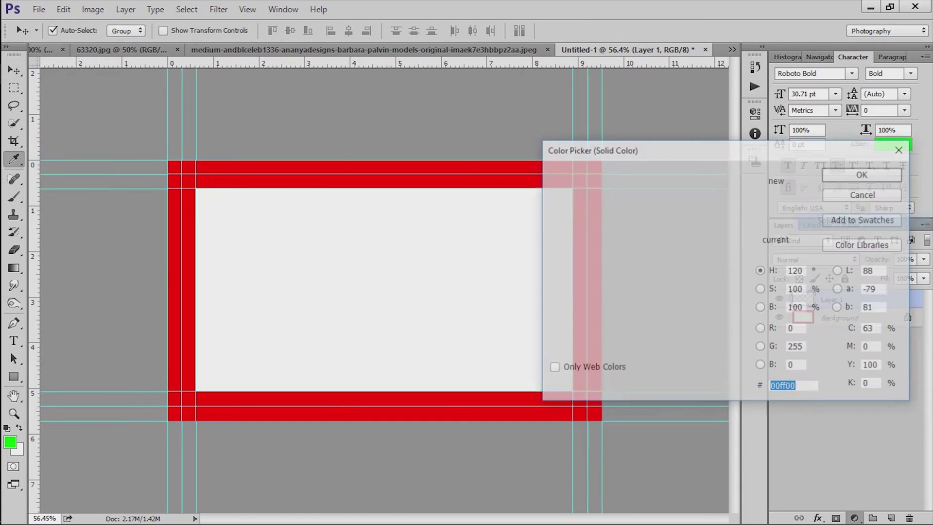
drag(563, 192, 550, 181)
click(863, 174)
drag(858, 318, 909, 518)
- Convert the color fill layer to a smart object and rasterize it into a normal layer
right_click(908, 300)
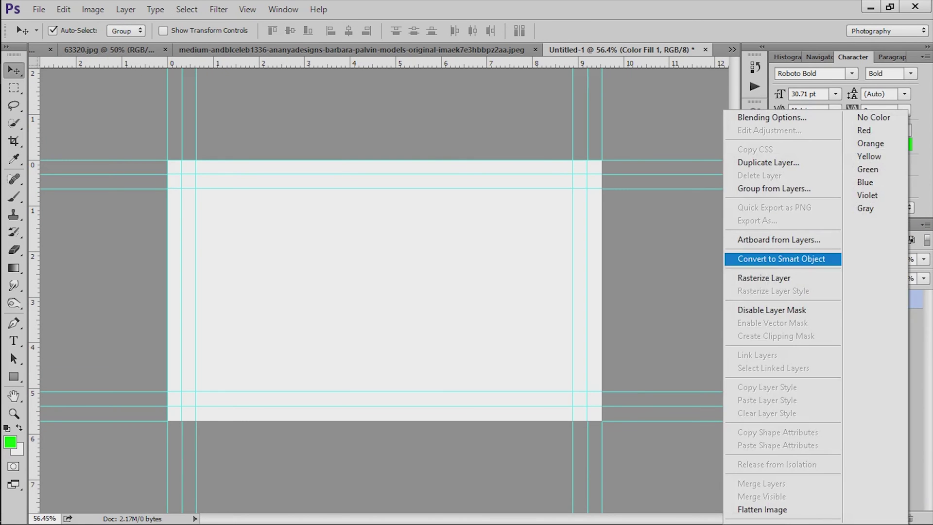
click(808, 260)
right_click(880, 300)
click(708, 329)
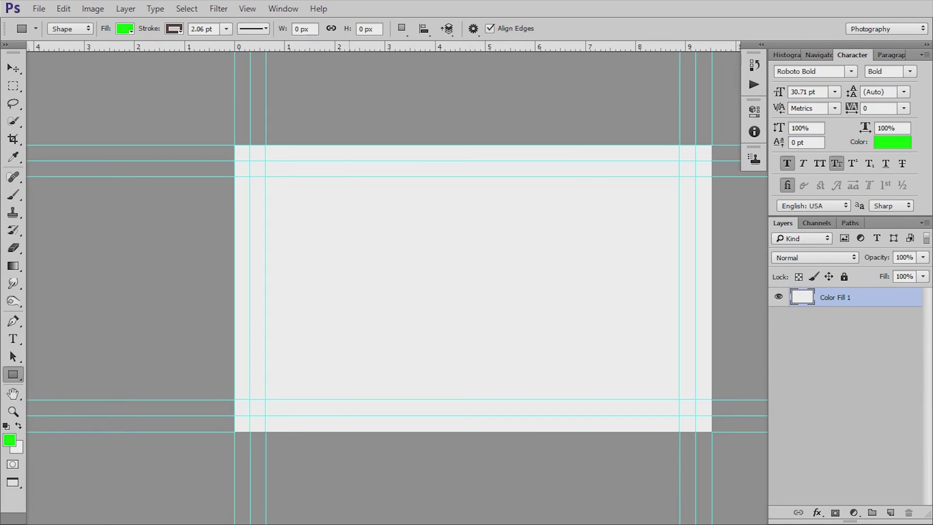
- Draw a rectangle of about 277 × 190 px and create a 300 × 300 px square with the Rectangle tool
drag(278, 260, 396, 341)
click(396, 342)
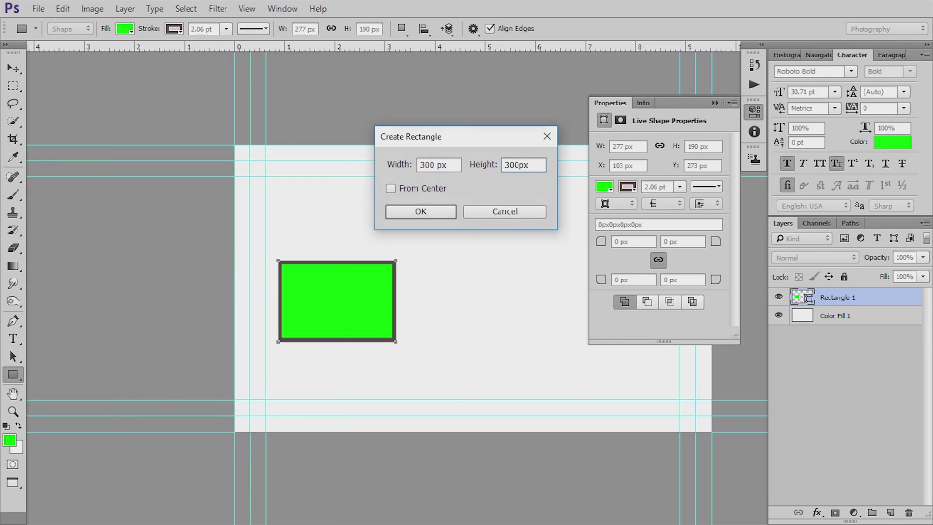
key(Return)
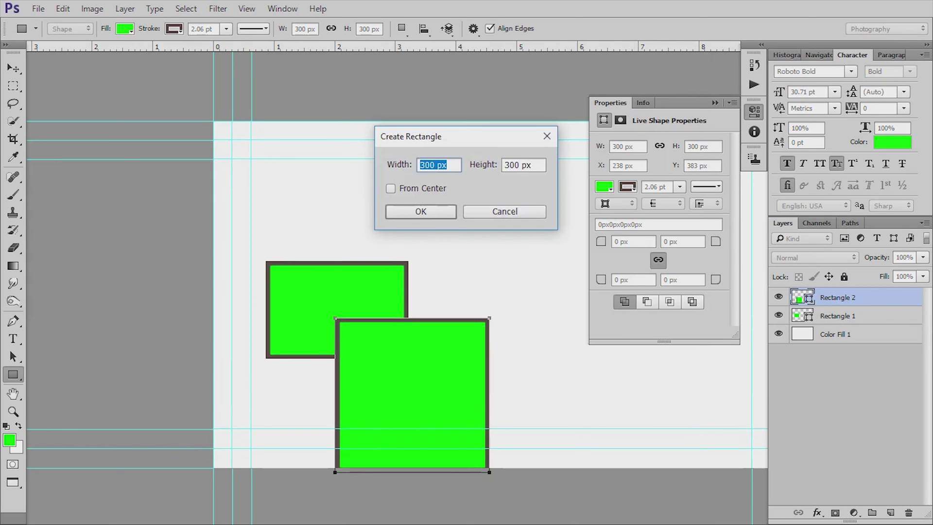
key(Escape)
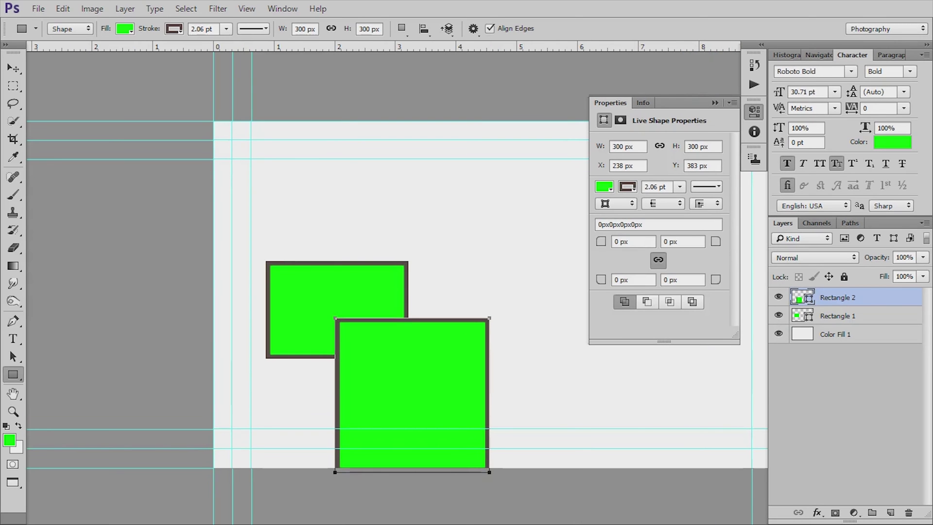
- Delete the smaller rectangle and move the 300 px square to about X 145 px, Y 202 px
ctrl+click(358, 294)
key(Delete)
drag(395, 374, 348, 282)
- Give the square a bright green stroke and a white fill
key(ctrl+minus)
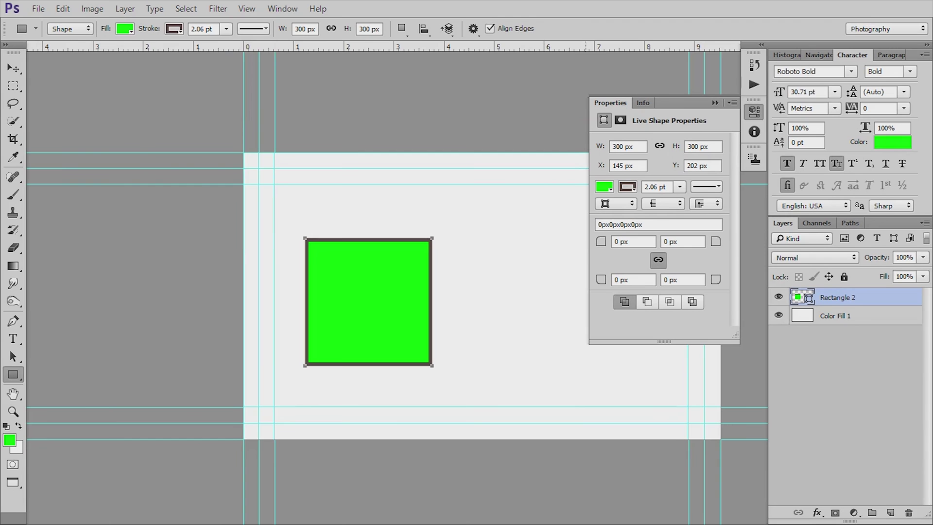
click(174, 29)
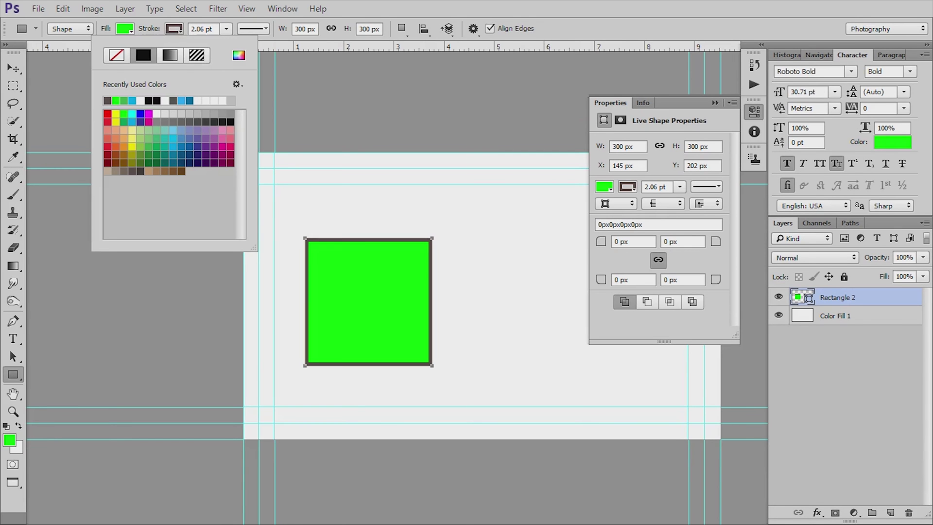
click(115, 101)
click(604, 187)
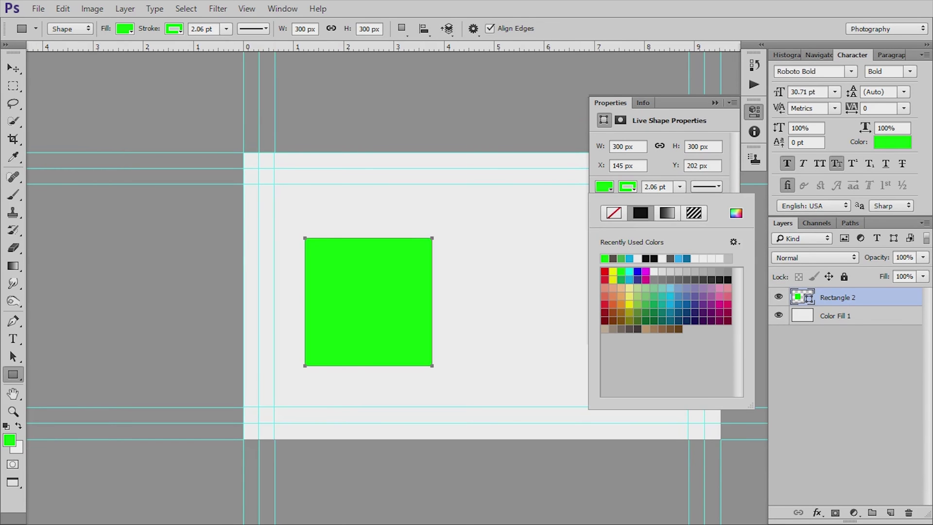
click(614, 212)
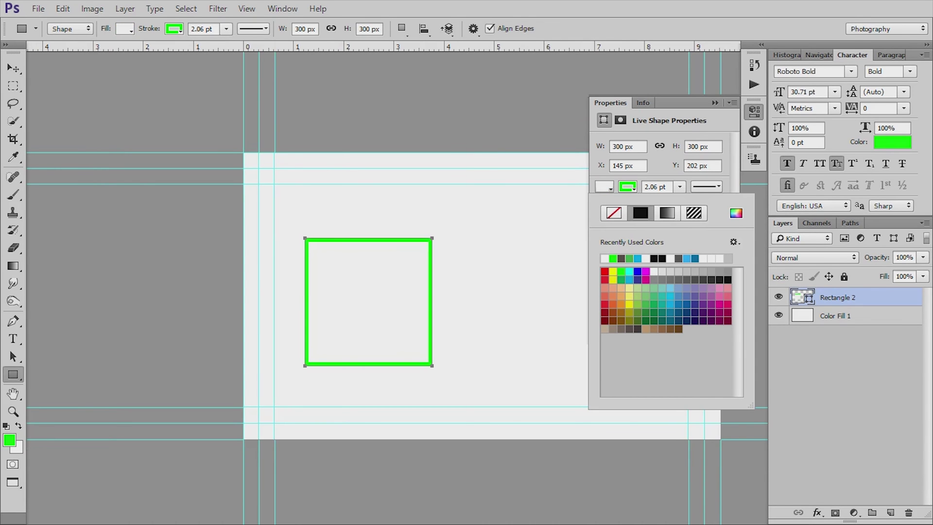
click(714, 103)
- Switch to the Move tool and show the canvas in full-screen mode
scroll(347, 297, up, 2)
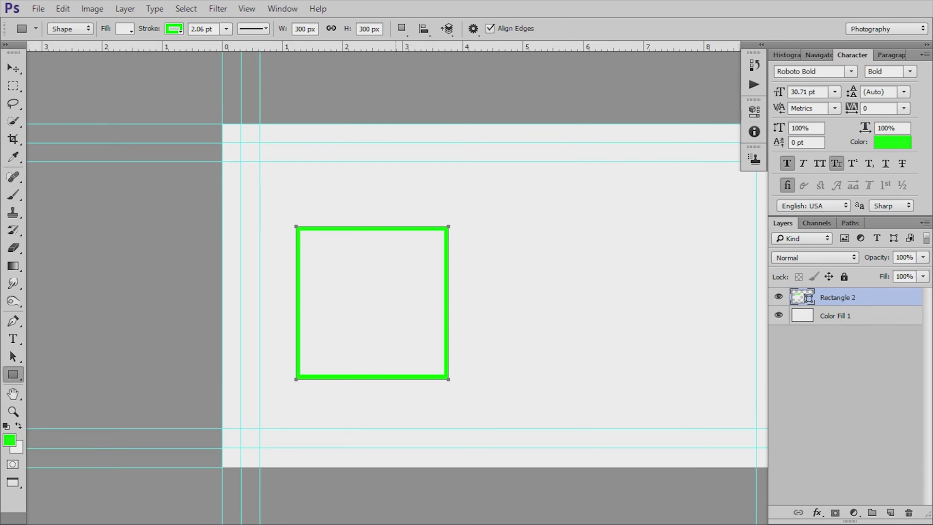
key(ctrl+t)
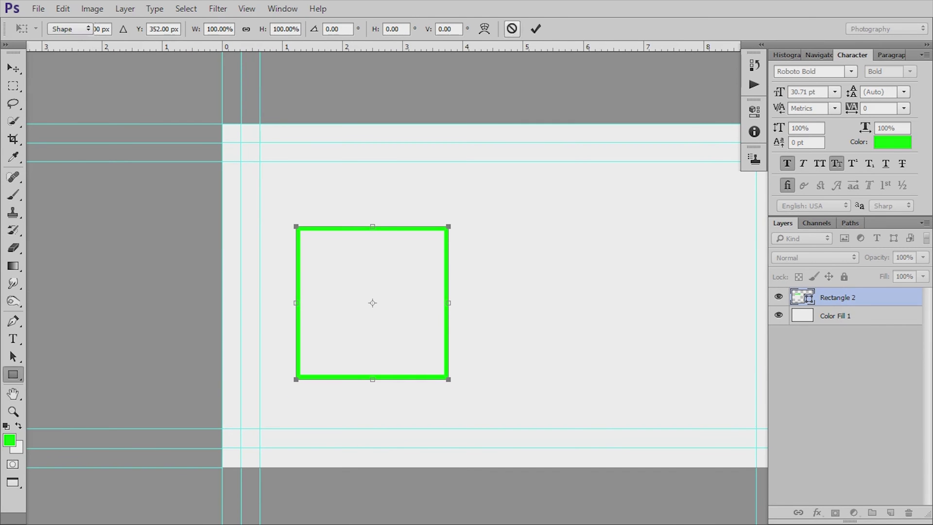
key(Return)
key(v)
key(f)
key(f)
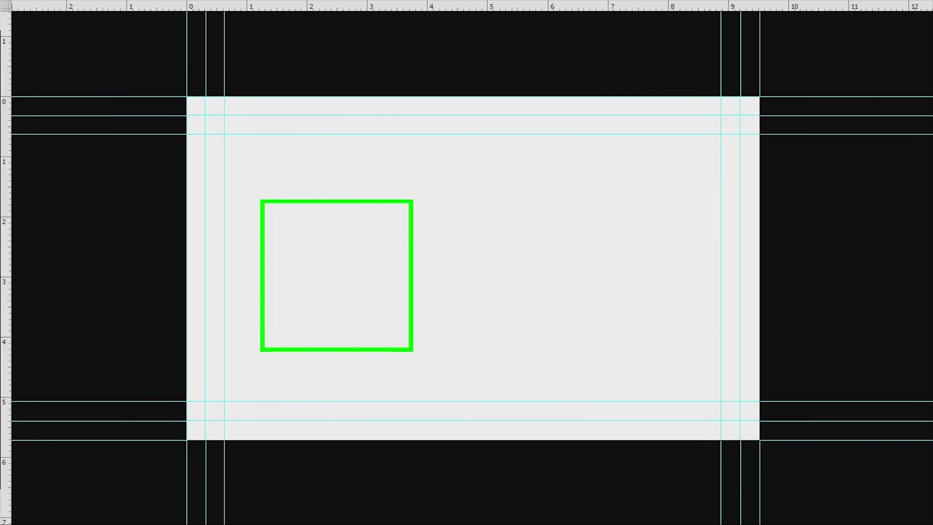
- Place a vertical guide through the center of the green-outlined square, using its transform box for reference
mouse_move(1, 207)
drag(5, 204, 262, 218)
key(Escape)
key(ctrl+t)
drag(6, 209, 337, 234)
- Rotate the square about 45° around its center so it forms a diamond
scroll(338, 262, down, 1)
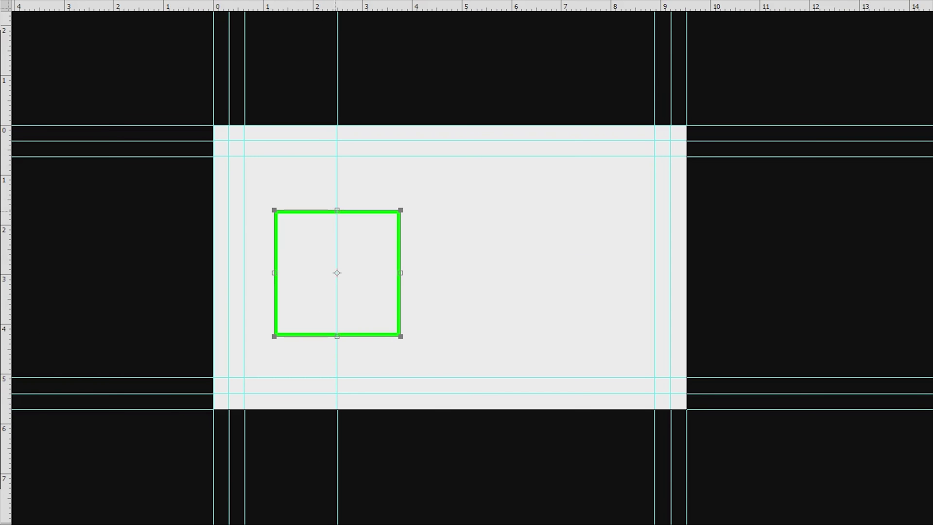
drag(440, 160, 486, 245)
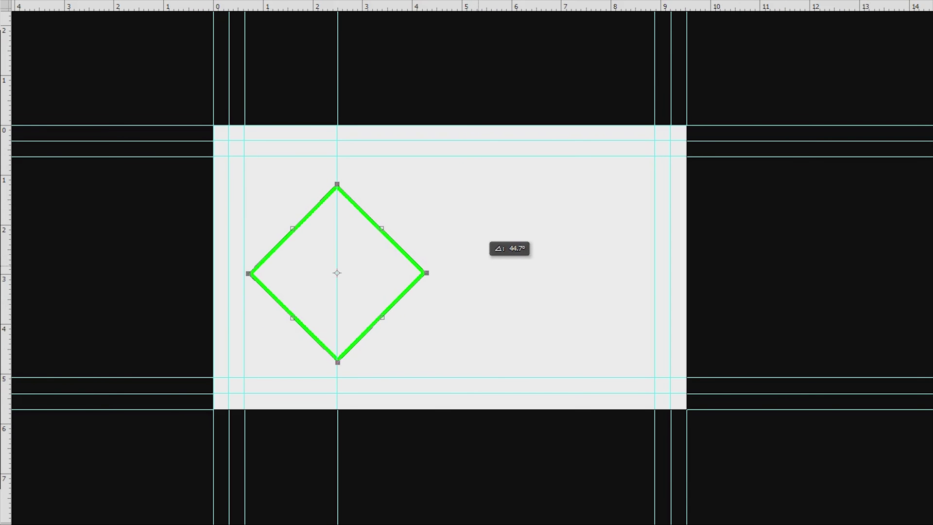
scroll(330, 187, up, 5)
scroll(330, 186, down, 4)
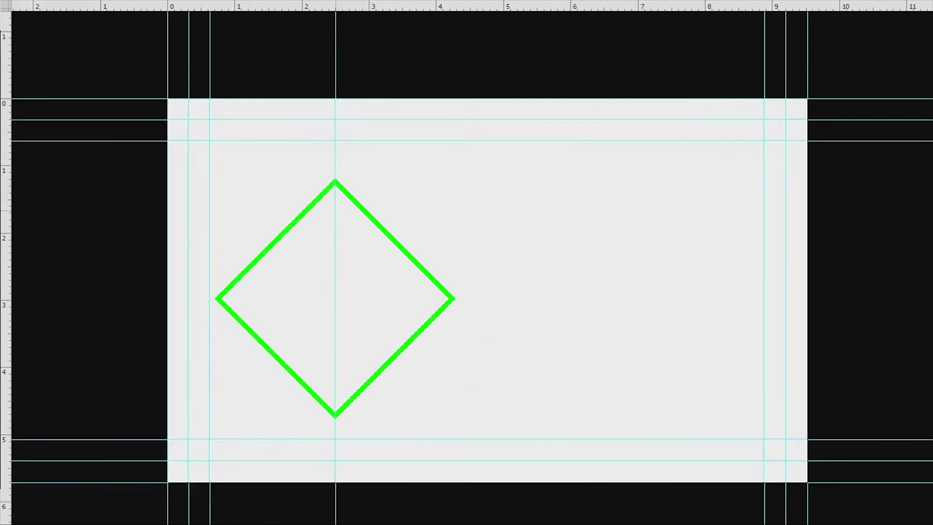
- Scale the diamond down proportionally and reposition it on the card
key(ctrl+t)
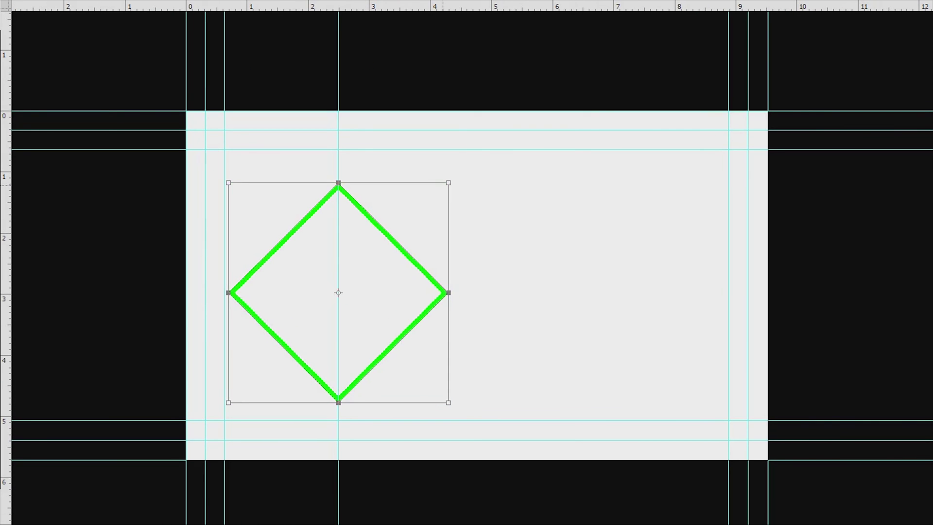
drag(448, 183, 395, 206)
drag(346, 277, 399, 256)
drag(458, 200, 301, 187)
key(Return)
- Duplicate the green diamond, scale the copy down proportionally and place it up and to the left of the original
key(ctrl+j)
drag(362, 147, 349, 161)
scroll(310, 234, up, 2)
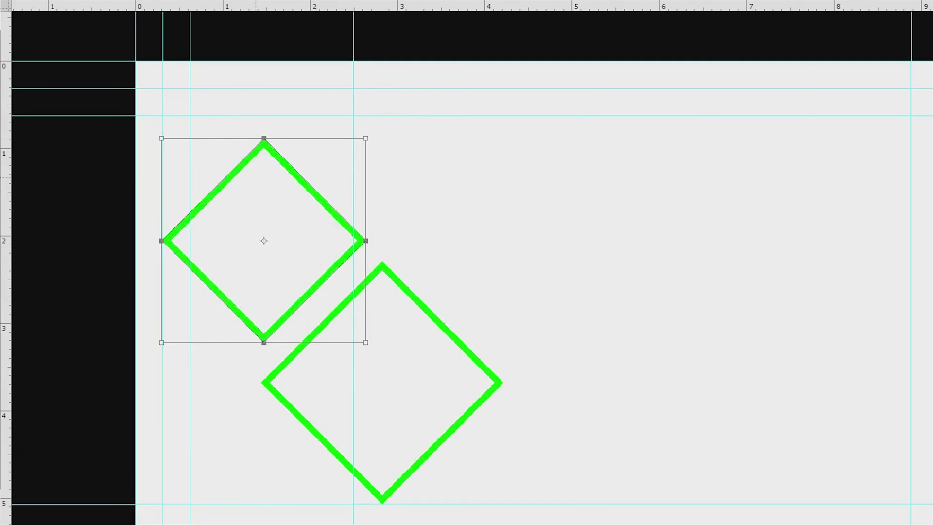
- Align the smaller diamond's lower-right edge with the large diamond's upper-left edge so that their outlines overlap
drag(316, 229, 326, 300)
scroll(313, 268, up, 3)
scroll(312, 269, up, 1)
key(Right)
key(Right)
key(Down)
key(Left)
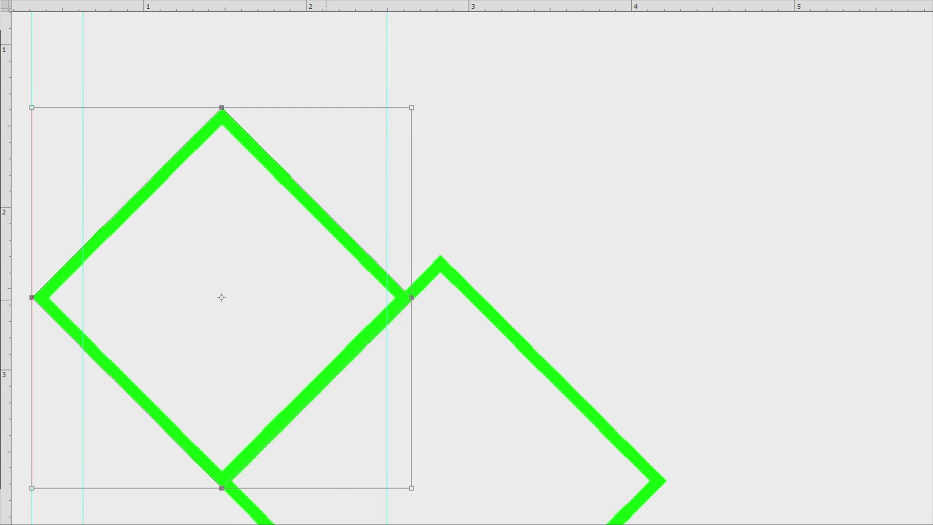
key(Return)
key(ctrl+plus)
scroll(254, 442, up, 3)
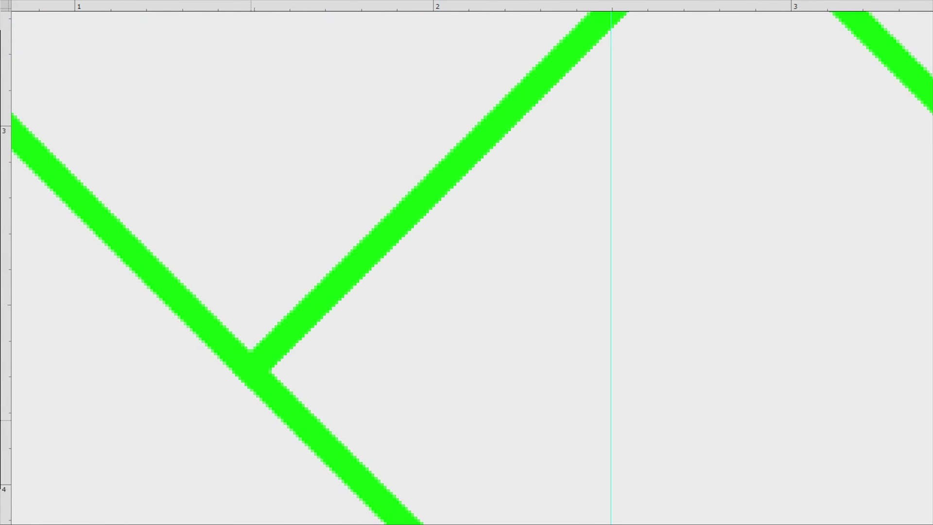
scroll(254, 432, down, 10)
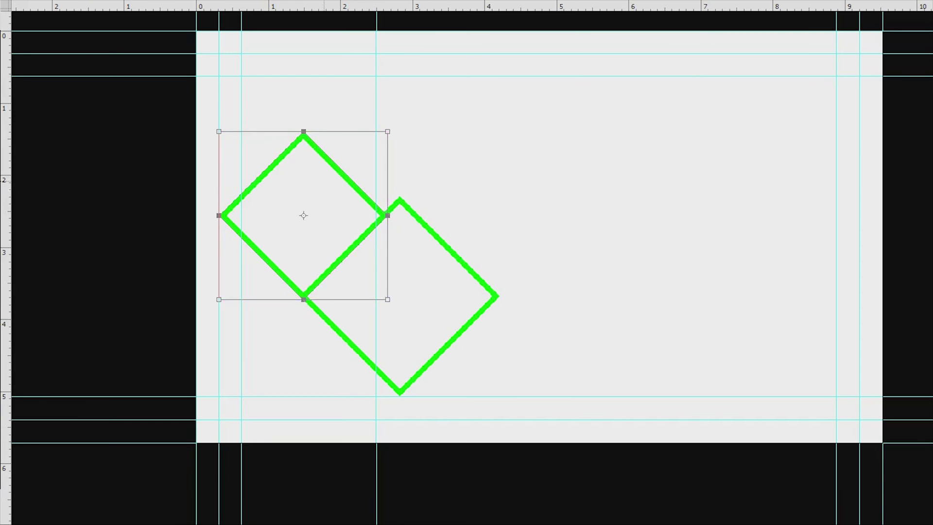
- Duplicate the smaller diamond and fit the copy against its upper-right edge, above the large diamond, with the outlines overlapping
drag(324, 181, 435, 128)
scroll(437, 142, up, 4)
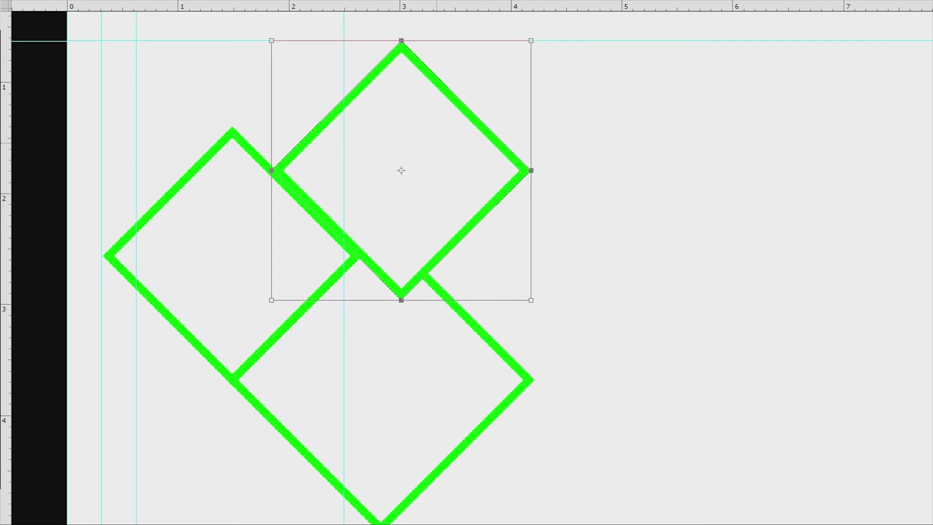
key(Left)
key(Left)
key(Left)
key(Return)
scroll(265, 153, up, 6)
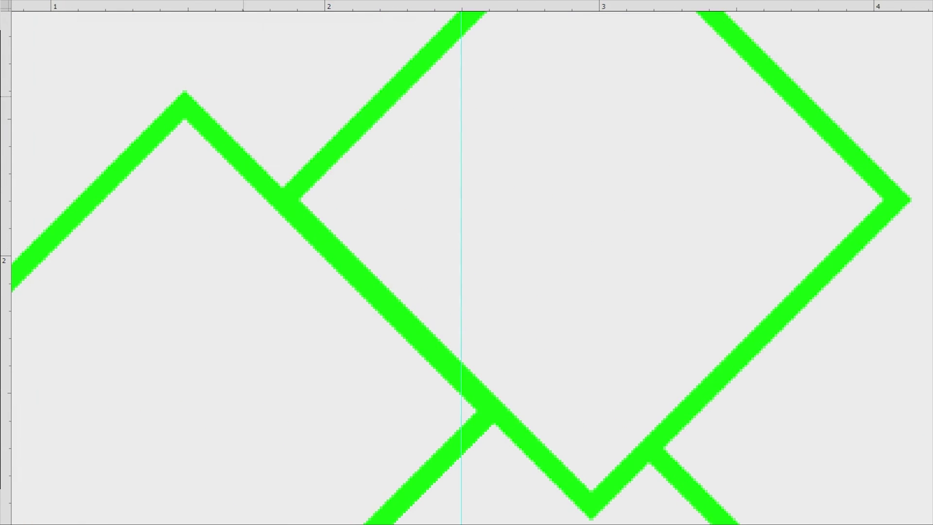
key(Left)
key(Right)
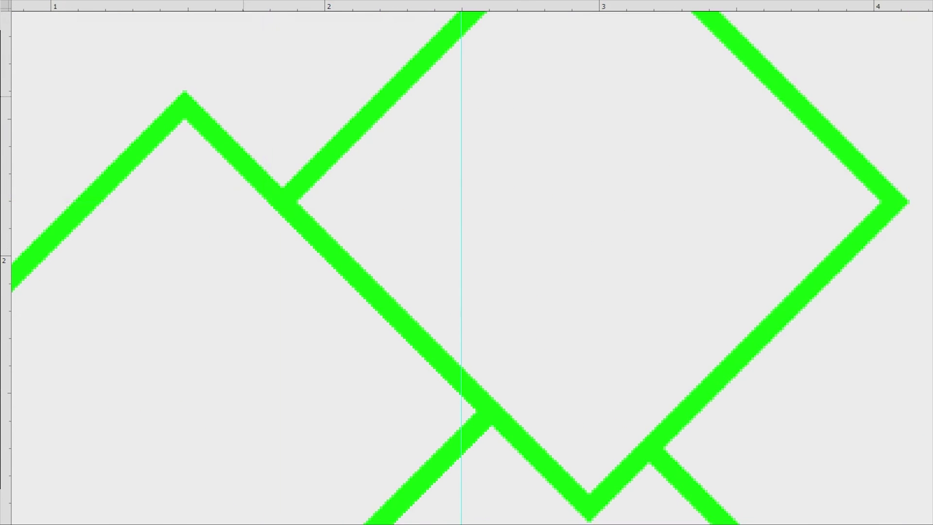
scroll(257, 100, down, 10)
scroll(311, 216, down, 2)
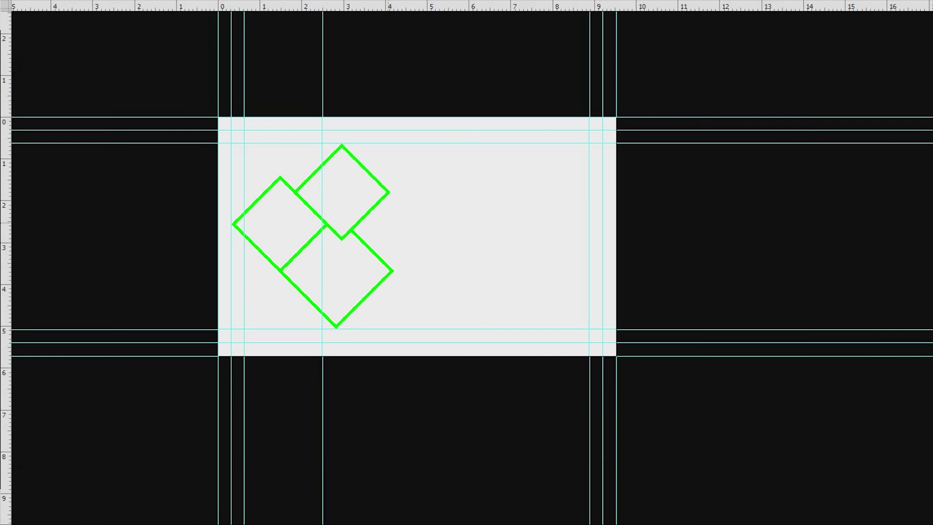
- Select the three diamond layers without the color fill and scale them together to about 129%, filling the card's height
mouse_move(931, 252)
key(Tab)
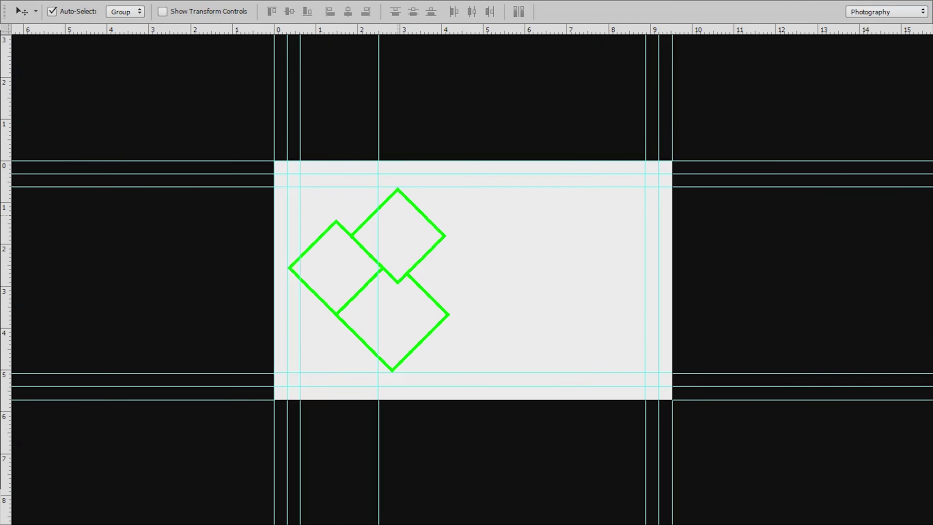
ctrl+click(848, 299)
ctrl+click(847, 335)
ctrl+click(848, 318)
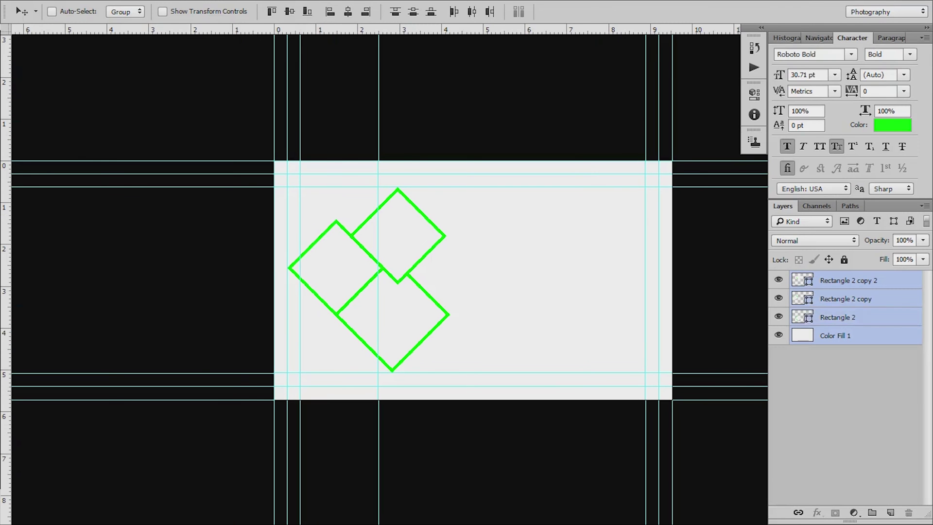
ctrl+click(848, 335)
key(ctrl+t)
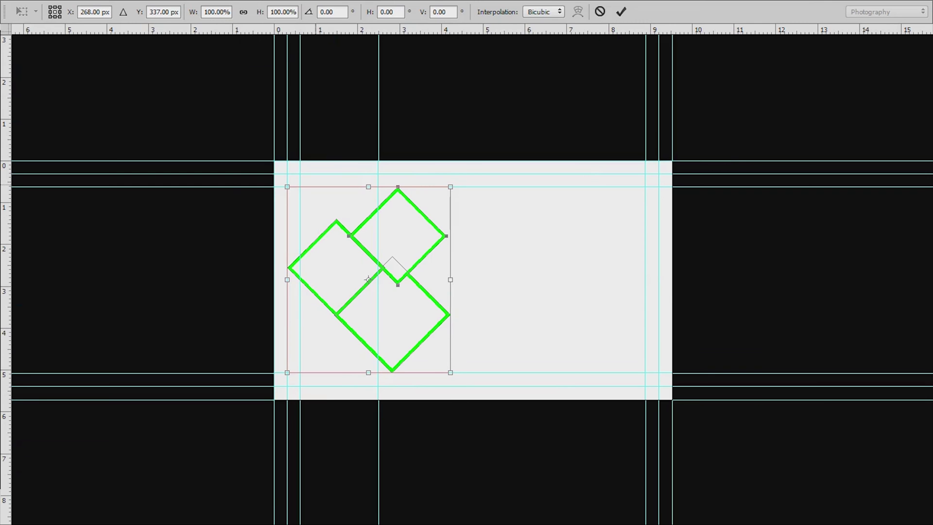
drag(287, 187, 264, 161)
drag(451, 373, 477, 402)
- Shift the three enlarged diamonds left so the leftmost one runs past the card's left edge, and apply the transformation
key(Left)
key(Left)
key(Left)
key(Left)
key(Left)
key(Left)
key(Left)
key(Left)
key(Left)
key(Left)
key(Left)
key(Left)
key(Left)
key(Left)
key(Left)
key(Left)
key(Left)
key(Left)
key(Left)
key(Left)
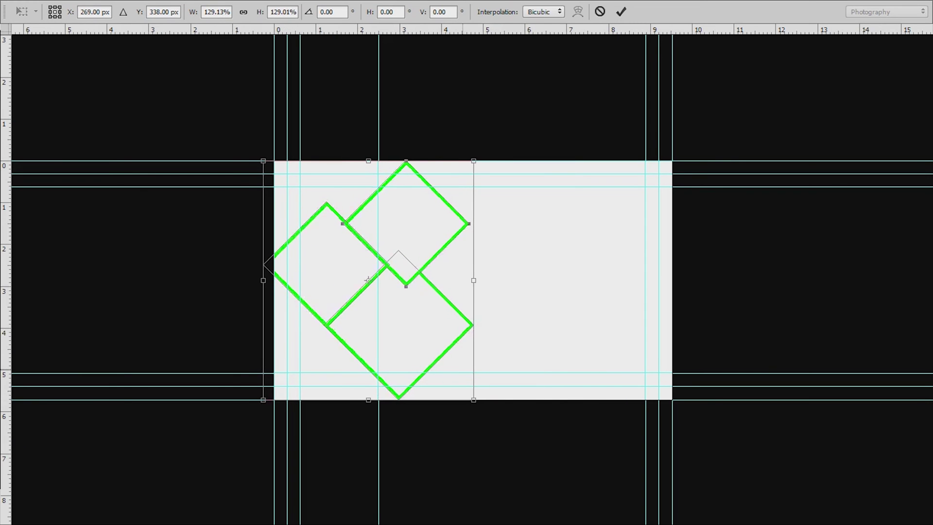
key(Left)
key(Left)
key(Left)
key(Left)
key(Left)
key(Left)
key(Left)
key(Left)
key(Left)
key(Left)
key(Left)
key(Left)
key(Left)
key(Left)
key(Left)
key(Left)
key(Left)
key(Left)
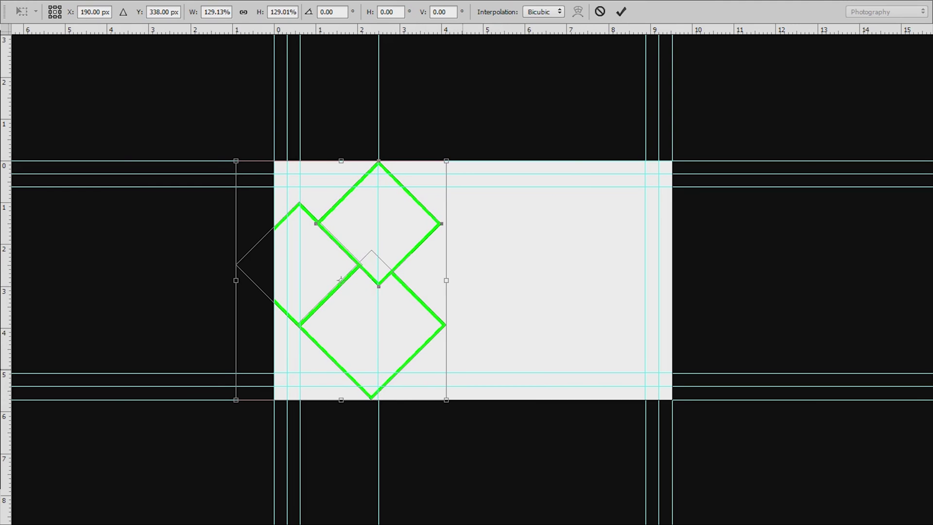
key(Right)
key(Right)
key(Right)
key(Right)
key(Right)
key(Right)
key(Right)
key(Right)
key(Right)
key(Right)
key(Right)
key(Right)
key(Right)
key(Right)
key(Right)
key(Right)
key(Right)
key(Right)
key(Right)
key(Right)
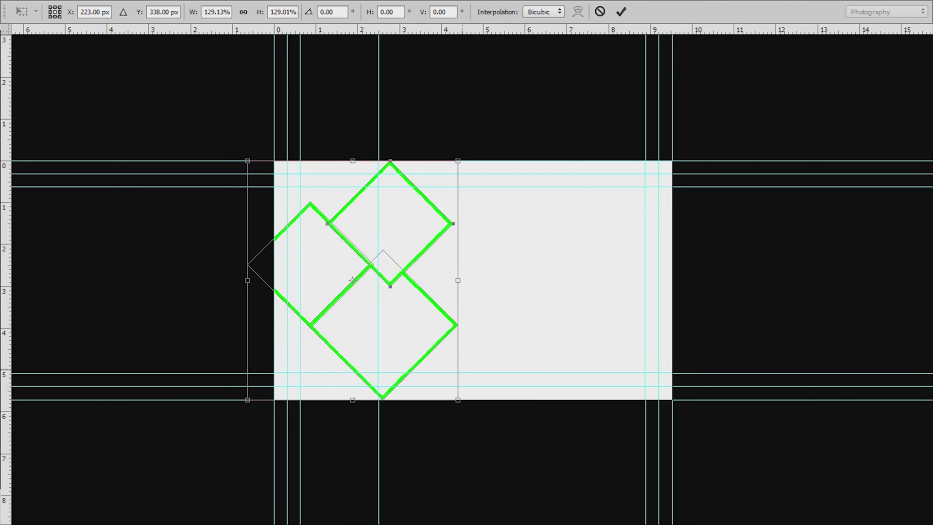
key(Return)
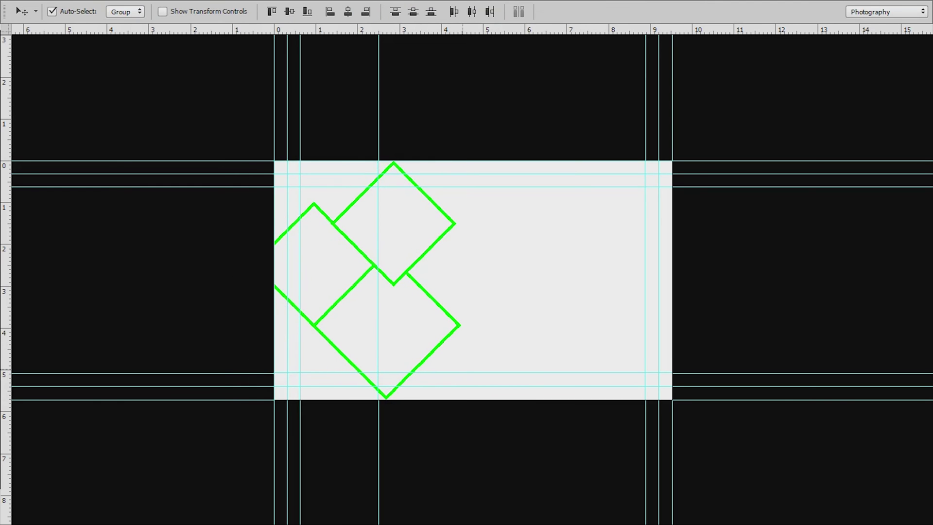
- Nudge the three diamonds horizontally until the large diamond's bottom tip sits on the vertical guide at about 2.5
key(ctrl+Left)
key(ctrl+Left)
key(ctrl+Left)
key(ctrl+Left)
key(ctrl+Left)
key(ctrl+Left)
key(ctrl+Left)
key(ctrl+Left)
key(ctrl+Left)
key(ctrl+Left)
key(ctrl+Left)
key(ctrl+Left)
key(ctrl+Left)
key(ctrl+Left)
key(ctrl+Left)
key(ctrl+Left)
key(ctrl+Left)
key(ctrl+Left)
key(ctrl+Left)
key(ctrl+Left)
scroll(463, 369, up, 1)
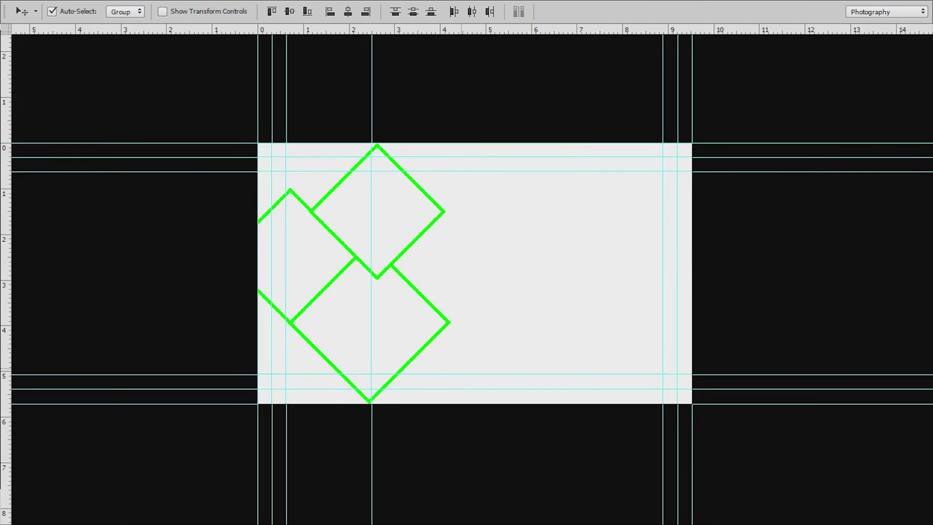
key(ctrl+Right)
key(ctrl+Right)
key(ctrl+Right)
key(ctrl+Right)
key(ctrl+Right)
key(ctrl+Right)
scroll(319, 129, up, 2)
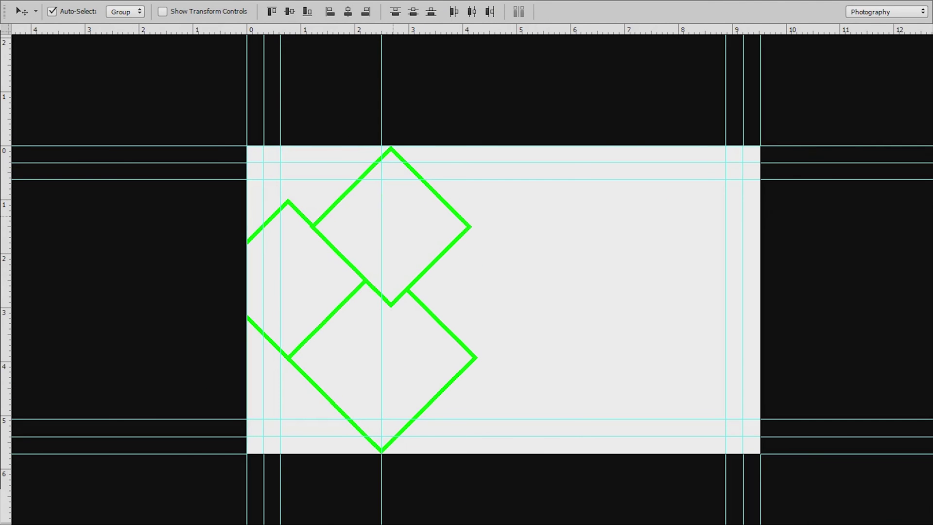
- Select only the upper diamond and scale it down around its center to about 84.5%
mouse_move(931, 279)
click(847, 279)
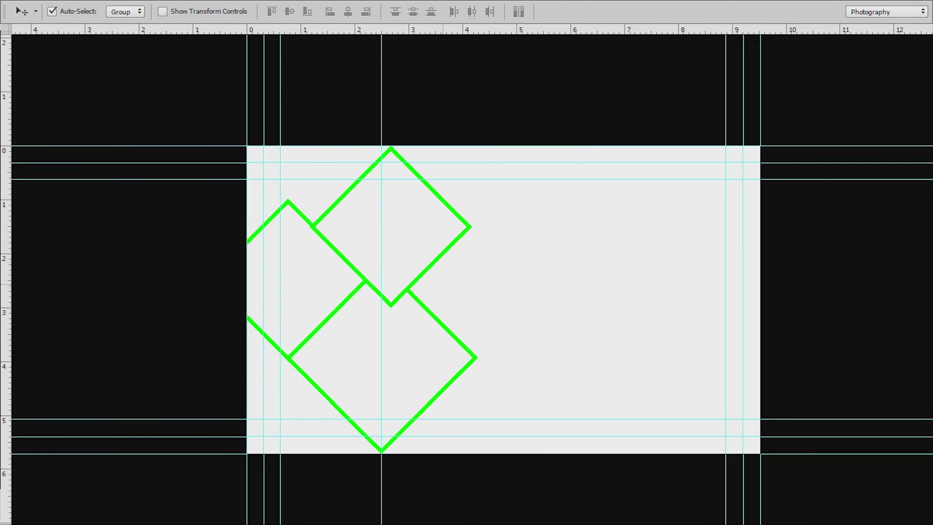
key(ctrl+t)
drag(472, 146, 459, 158)
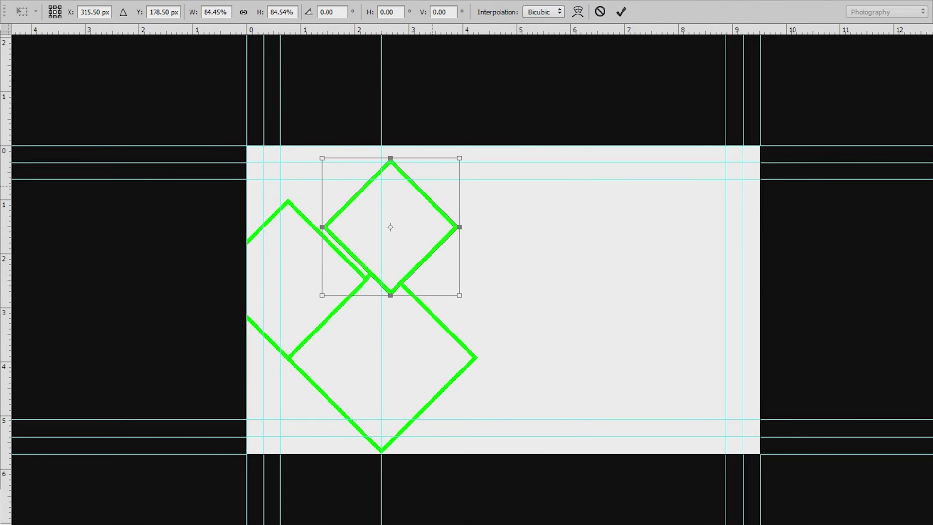
- Move the upper diamond left until it is centered on the vertical guide and touches the left diamond's edge, and apply the transformation
key(Left)
key(Left)
key(Left)
key(Left)
key(Left)
key(Left)
key(Left)
key(Left)
key(Left)
key(Left)
key(Left)
key(Left)
key(Left)
key(Left)
key(Left)
key(Left)
key(Left)
key(Left)
scroll(383, 229, up, 3)
key(Left)
key(Left)
key(Left)
scroll(363, 218, up, 1)
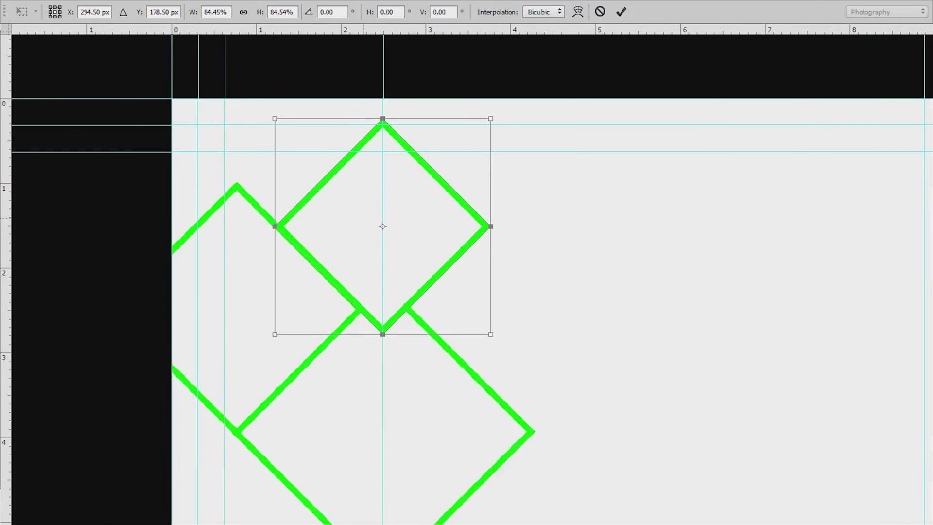
scroll(382, 232, up, 1)
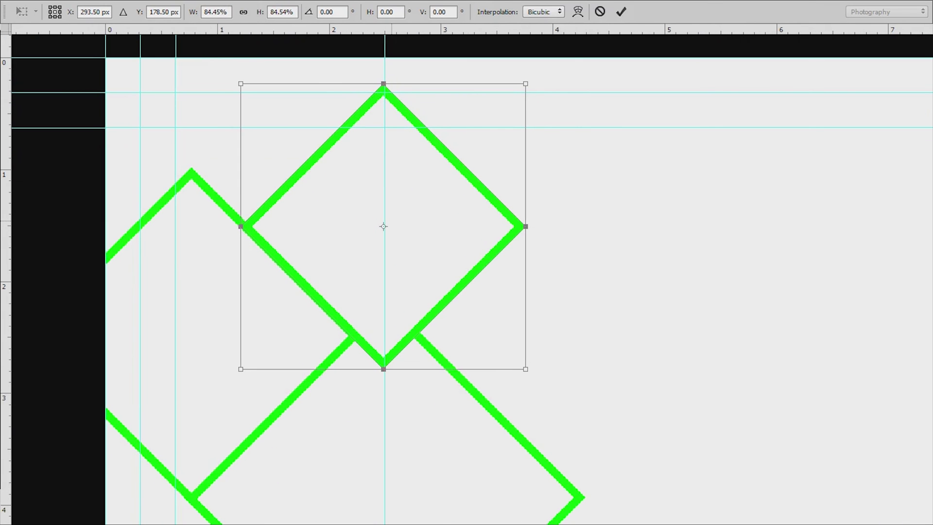
key(Right)
key(Return)
scroll(385, 223, up, 1)
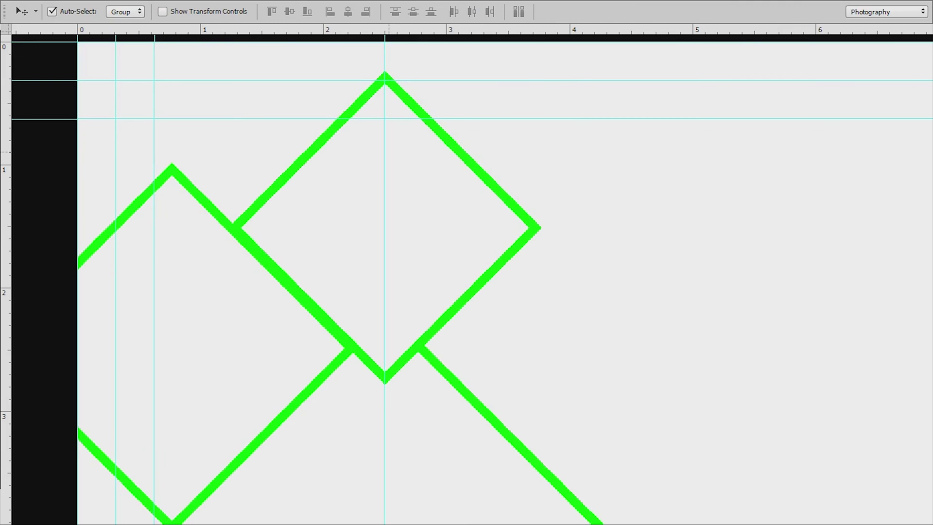
key(Left)
scroll(386, 160, up, 8)
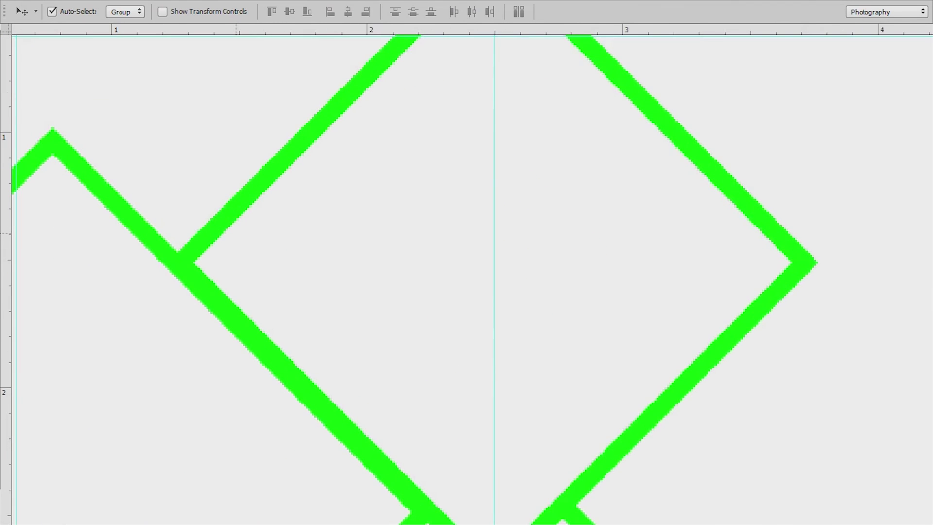
scroll(235, 251, down, 10)
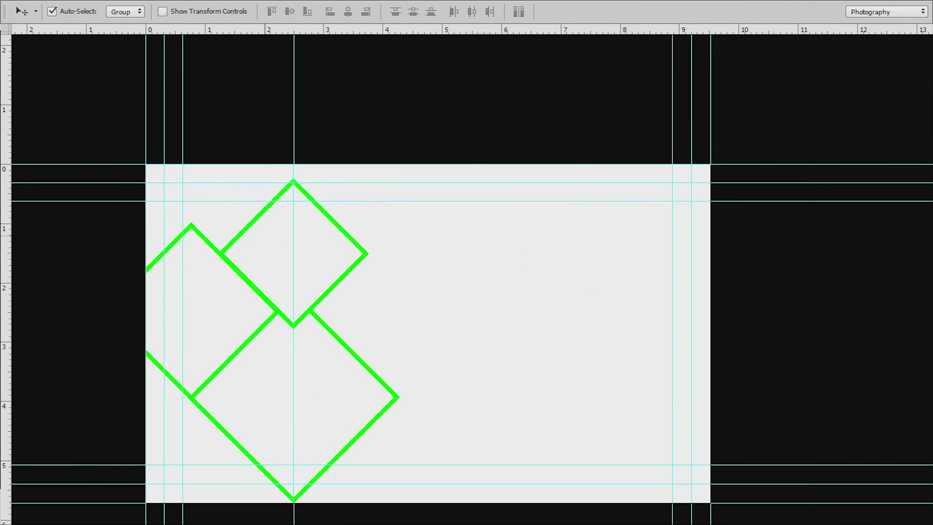
- Enlarge the upper diamond to about 104% and move it straight up until it meets the card's top edge
key(ctrl+t)
drag(370, 179, 375, 178)
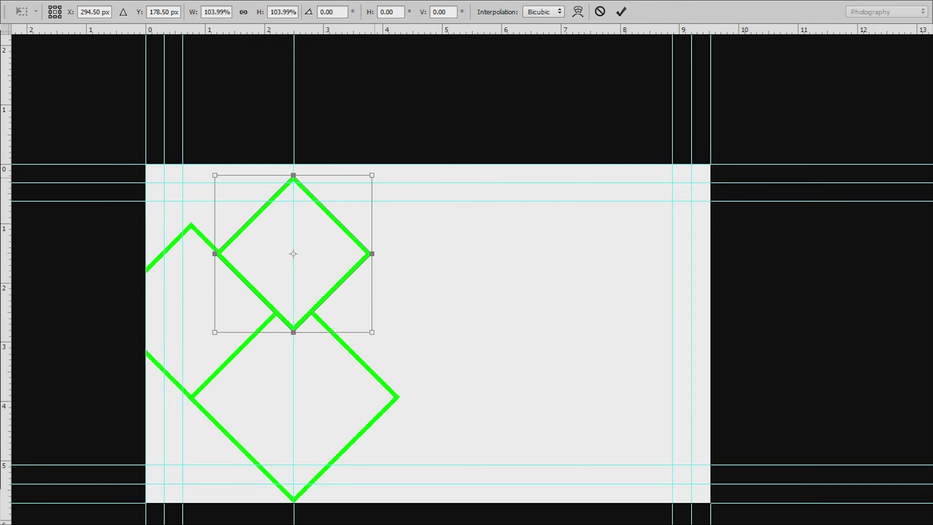
key(Up)
key(Up)
key(Up)
key(Up)
key(Up)
key(Up)
key(Up)
key(Up)
key(Up)
key(Up)
key(Up)
key(Up)
key(Up)
key(Up)
key(Up)
key(Up)
key(Up)
key(Up)
key(Up)
key(Up)
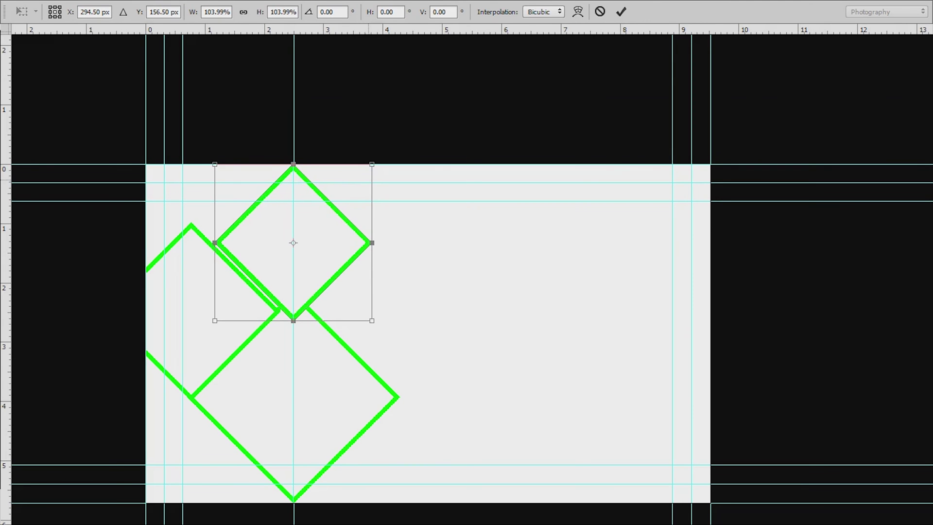
- Enlarge the upper diamond a little more, keeping its top tip at the card's top edge, and apply the transformation
drag(373, 321, 380, 329)
key(Return)
scroll(319, 296, up, 2)
drag(319, 296, 319, 299)
key(ctrl+t)
drag(393, 131, 390, 135)
key(Return)
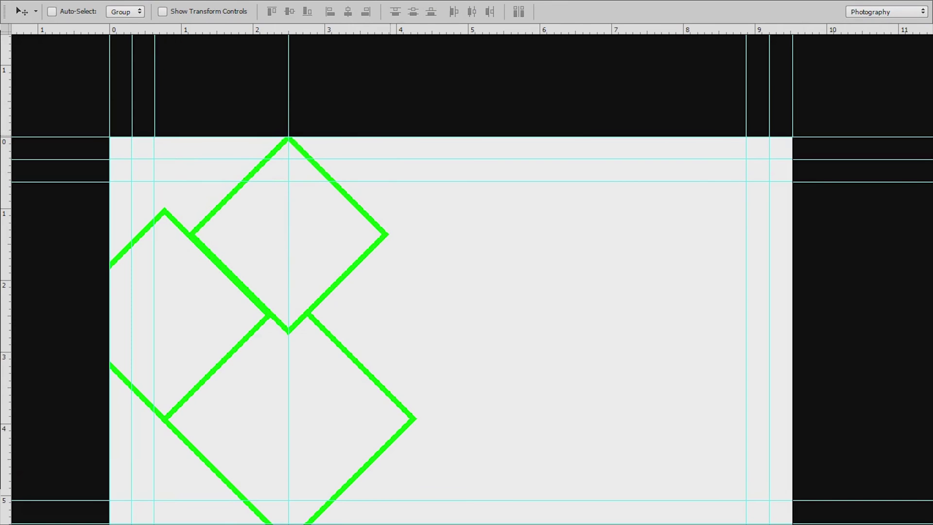
- Nudge the upper diamond down until its lower-left edge coincides with the left diamond's upper-right edge
key(Down)
key(Down)
key(Down)
key(Down)
scroll(223, 124, up, 5)
drag(376, 322, 486, 223)
scroll(493, 231, down, 2)
scroll(494, 231, down, 1)
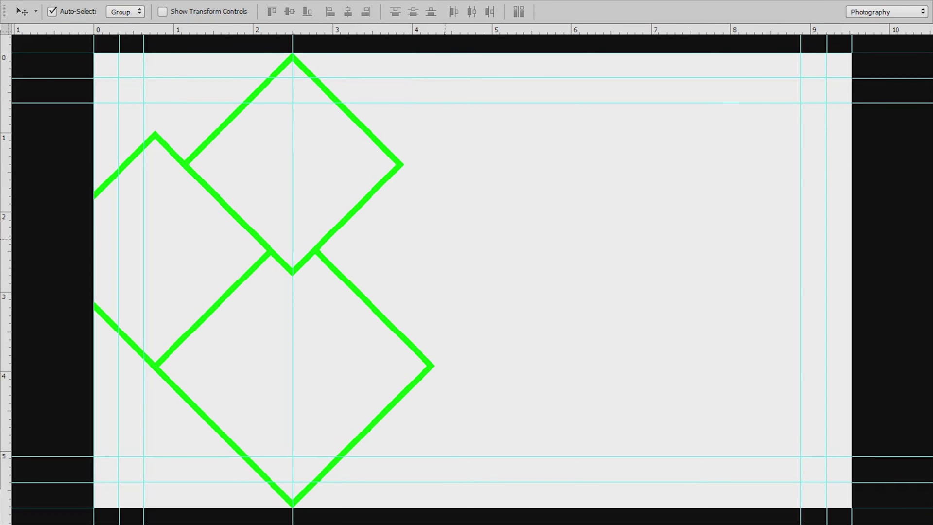
scroll(338, 254, down, 1)
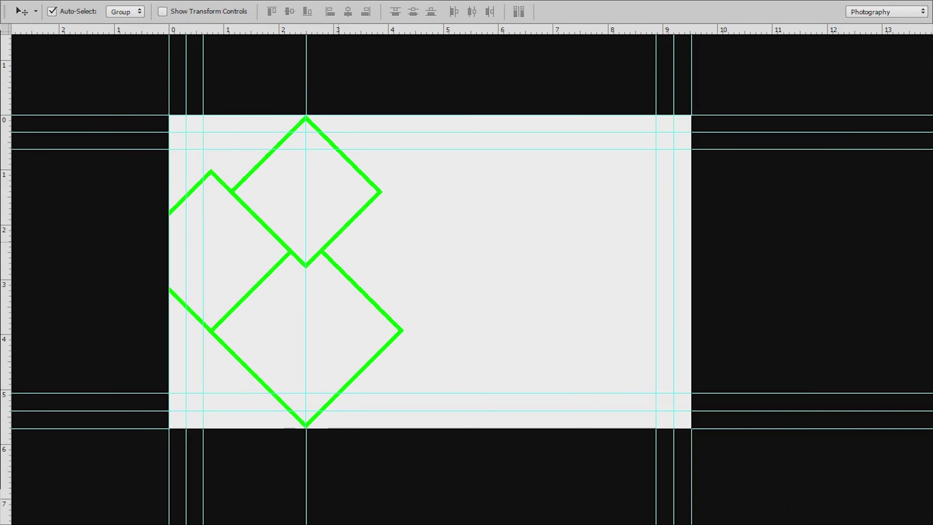
- Select all three diamond layers, shift them right by about 0.4 on the ruler, and apply the transformation
mouse_move(931, 255)
ctrl+click(856, 297)
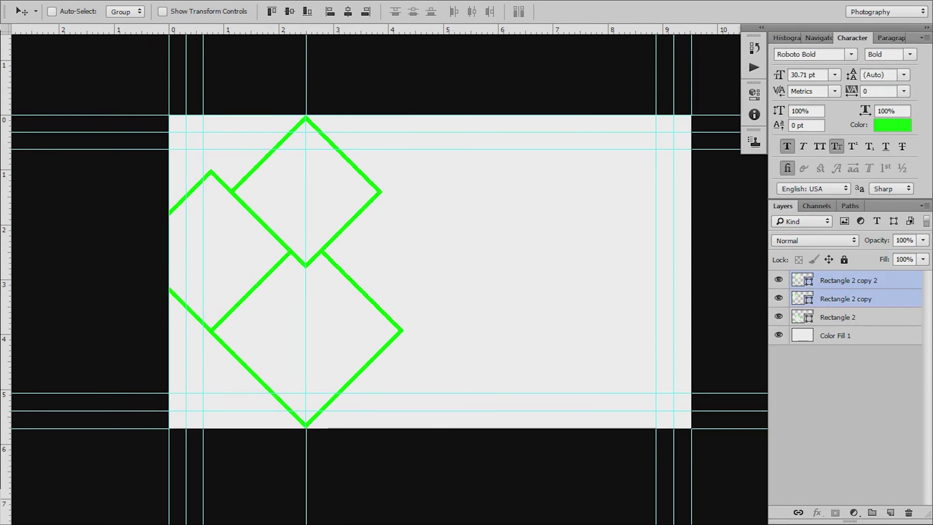
ctrl+click(855, 316)
key(ctrl+t)
key(Escape)
key(ctrl+t)
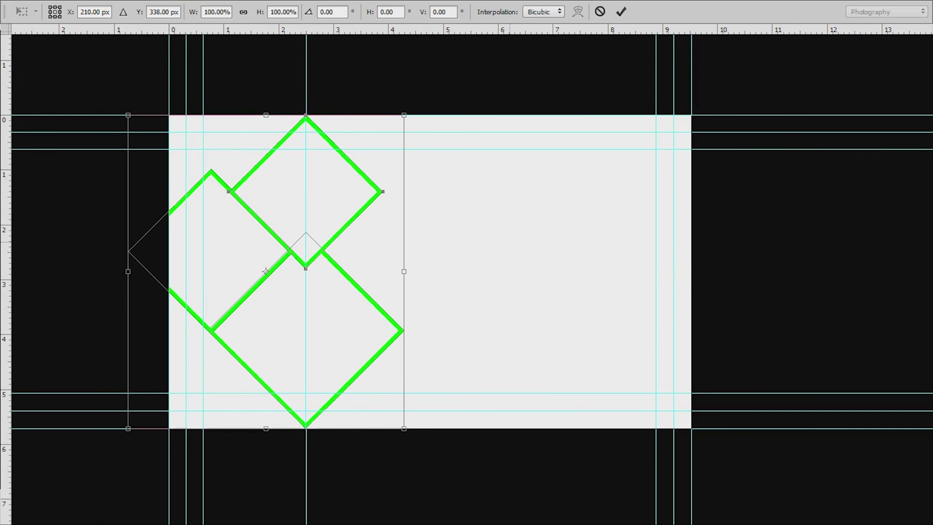
drag(266, 271, 288, 270)
key(Return)
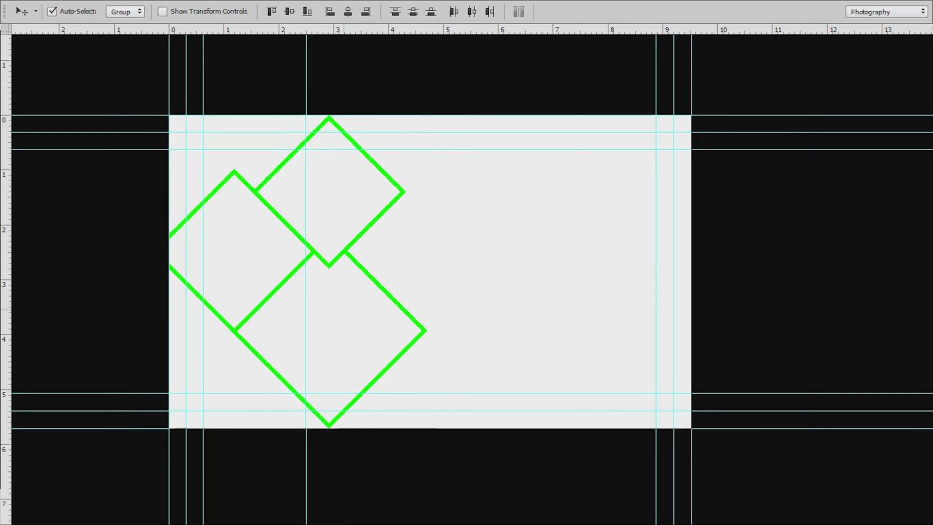
scroll(369, 211, up, 1)
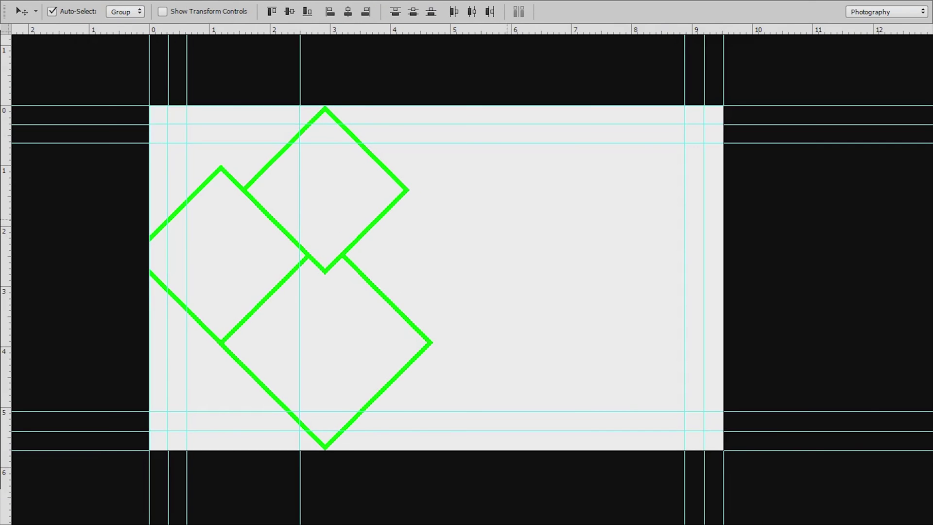
- Copy the entire wide portrait photo and paste it into the card document directly above the large lower diamond's layer
key(f)
click(492, 50)
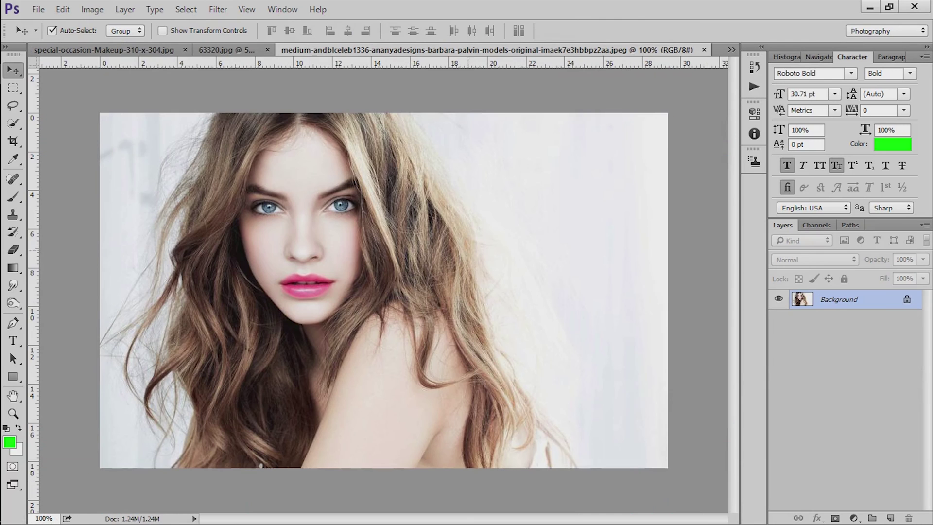
key(ctrl+a)
click(731, 49)
click(335, 100)
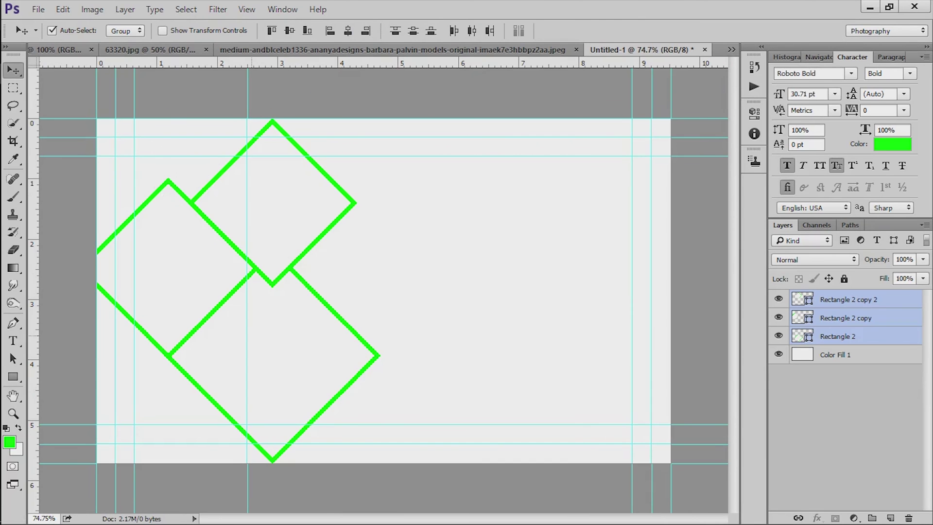
right_click(263, 333)
click(301, 343)
key(ctrl+v)
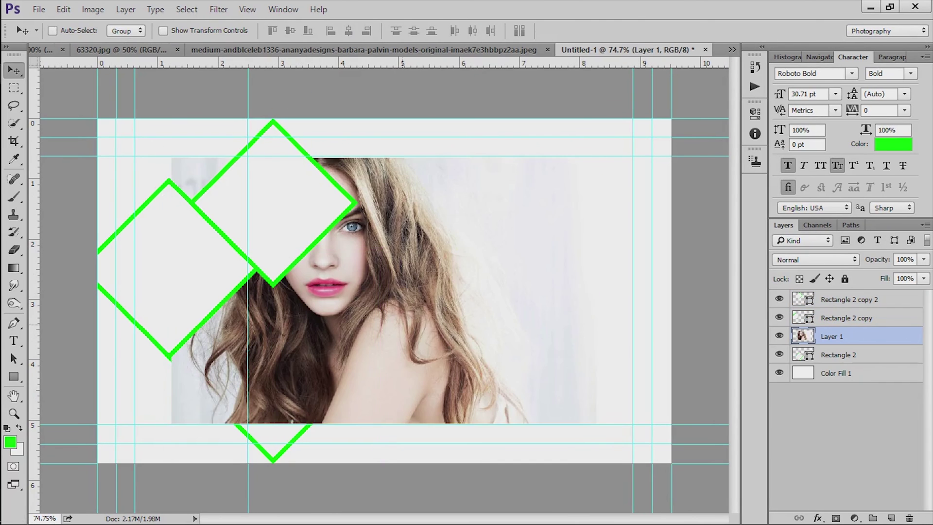
- Move the pasted portrait layer above the left diamond's layer and scale it down to about 42%
key(ctrl+t)
mouse_move(510, 253)
mouse_down()
mouse_move(455, 317)
mouse_move(480, 230)
mouse_move(510, 242)
mouse_up()
key(Return)
key(ctrl+bracketright)
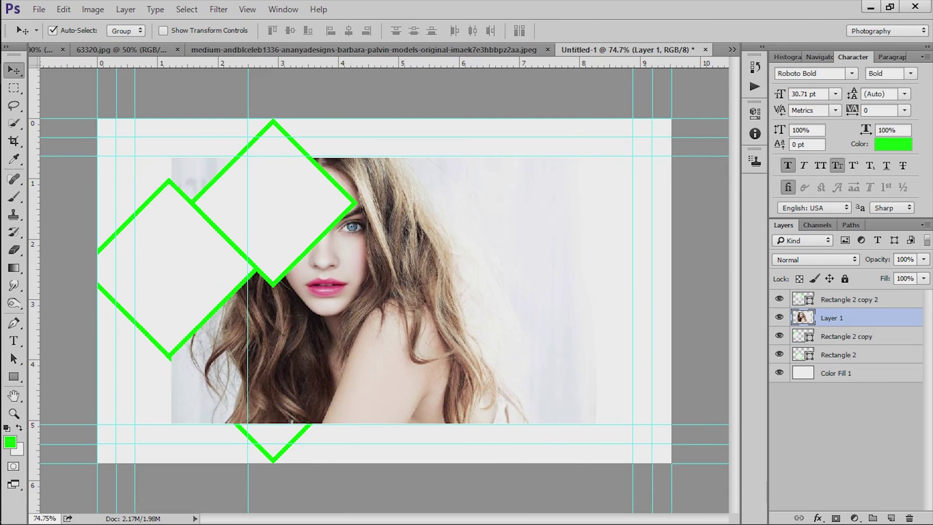
key(ctrl+t)
drag(596, 158, 473, 235)
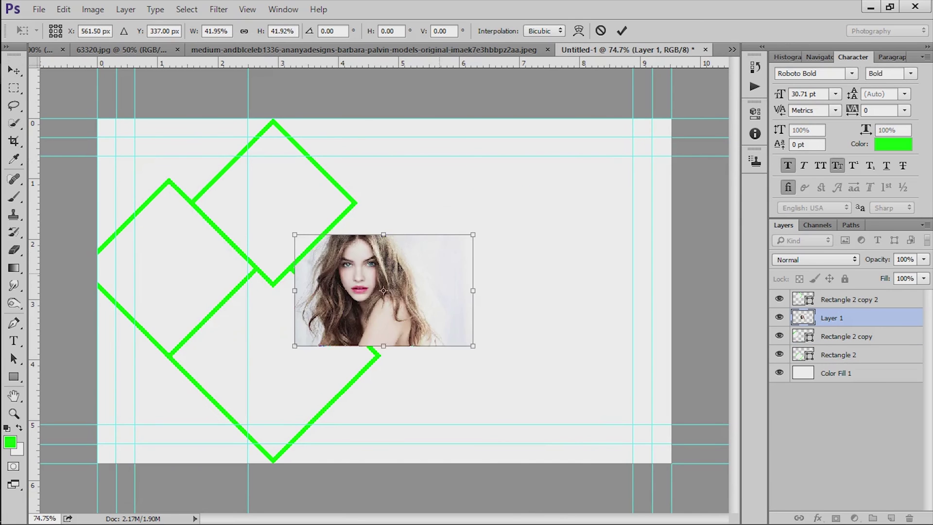
- Place the portrait over the left diamond, resize it to cover the shape, and clip it to that diamond
drag(433, 269, 209, 247)
scroll(210, 247, up, 2)
drag(236, 201, 336, 170)
drag(266, 205, 292, 200)
key(Return)
key(ctrl+alt+g)
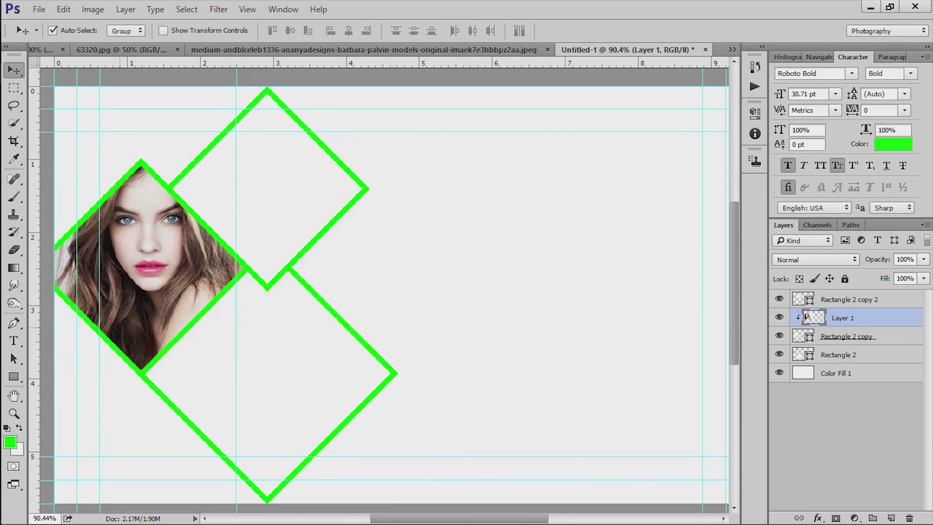
scroll(233, 243, up, 2)
drag(280, 258, 278, 256)
key(ctrl+0)
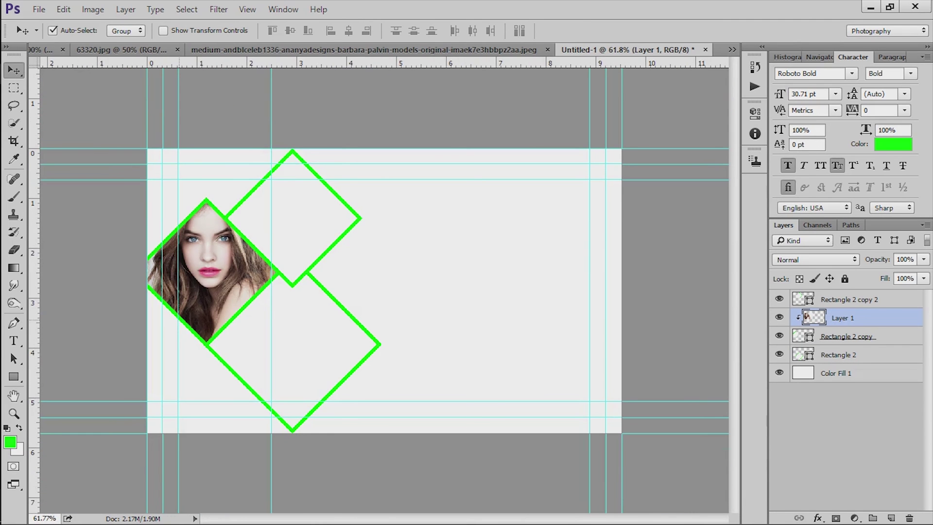
- Close the wide portrait photo, copy all of special-occasion-Makeup-310-x-304.jpg, and paste it above the upper diamond's layer
click(548, 49)
click(185, 50)
key(ctrl+a)
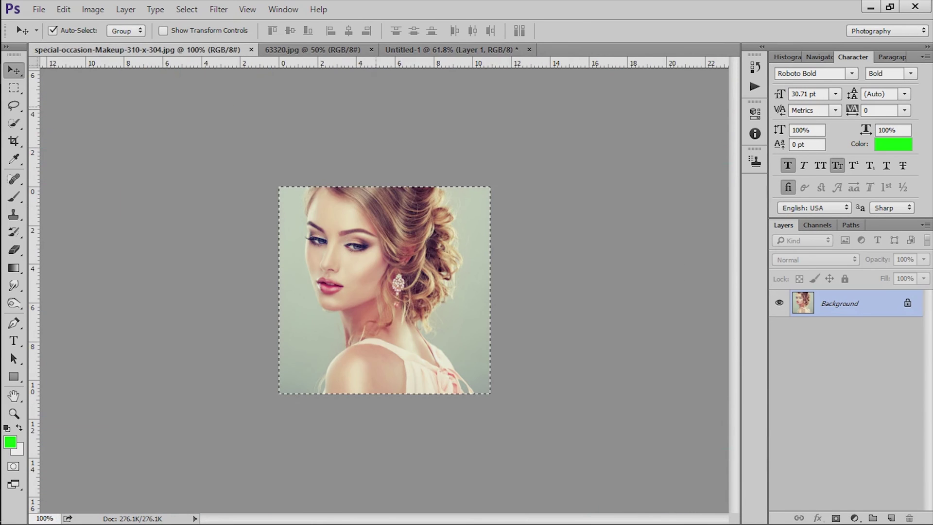
key(ctrl+c)
click(452, 49)
right_click(282, 209)
click(319, 217)
key(ctrl+v)
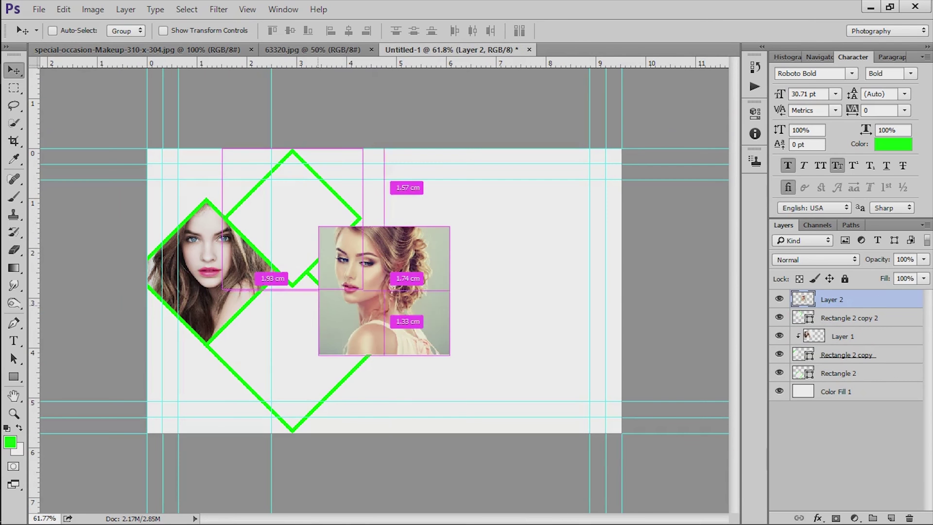
- Move the makeup portrait over the upper diamond and clip it to that shape
key(ctrl+t)
drag(329, 295, 242, 222)
key(Return)
key(ctrl+alt+g)
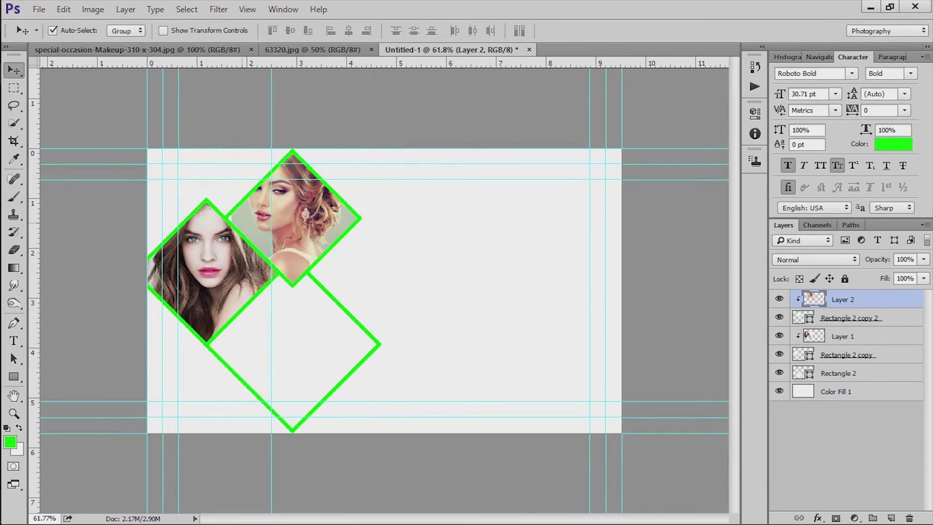
- Enlarge the makeup portrait to about 137% and reposition it so the face fills the upper diamond
scroll(242, 223, up, 3)
key(ctrl+t)
drag(313, 163, 327, 170)
drag(368, 117, 385, 101)
drag(321, 144, 350, 165)
drag(416, 122, 432, 108)
drag(367, 153, 367, 155)
key(Return)
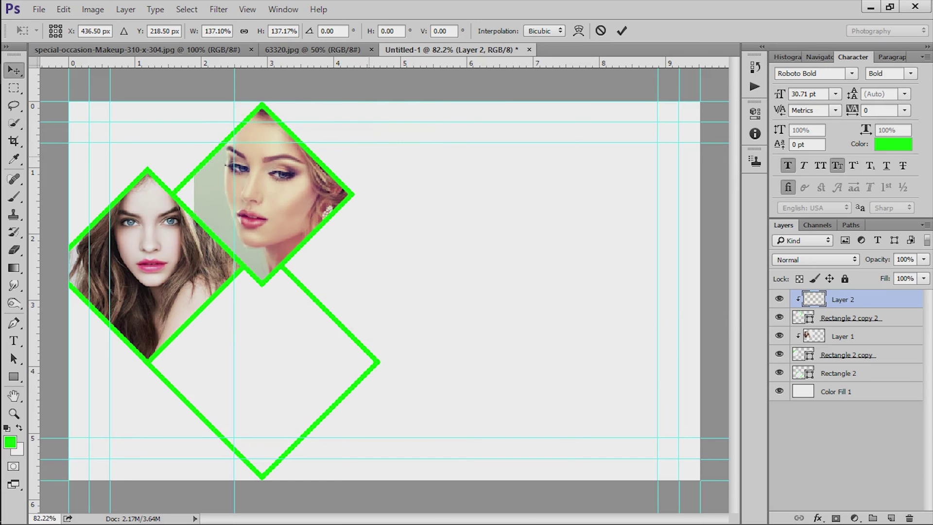
- With a 30 px Clone Stamp, sample the portrait's pale green background and paint over the upper diamond's blank left corner
scroll(182, 180, up, 5)
key(s)
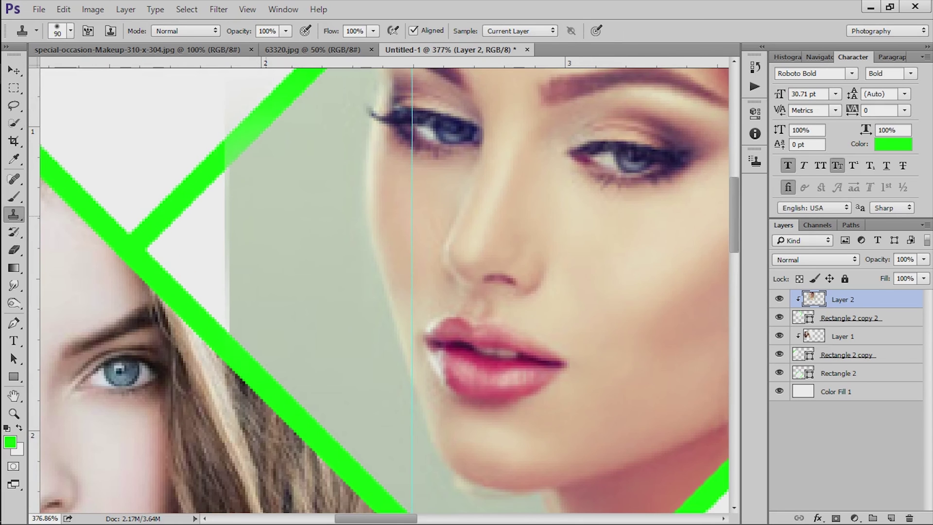
key(bracketleft)
key(bracketleft)
key(bracketleft)
key(bracketleft)
key(bracketleft)
key(bracketleft)
alt+click(272, 188)
mouse_move(224, 185)
mouse_down()
mouse_move(215, 306)
mouse_move(168, 243)
mouse_move(168, 289)
mouse_up()
scroll(175, 149, down, 5)
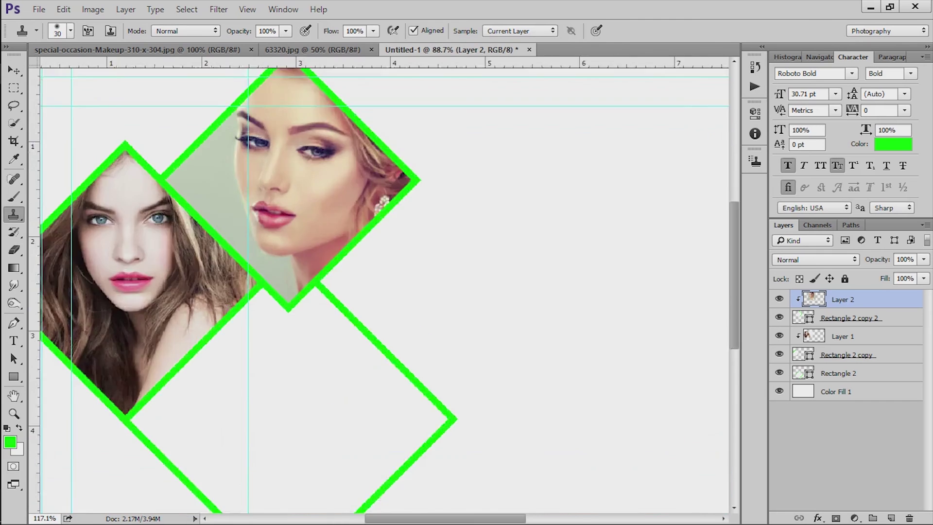
scroll(273, 199, down, 1)
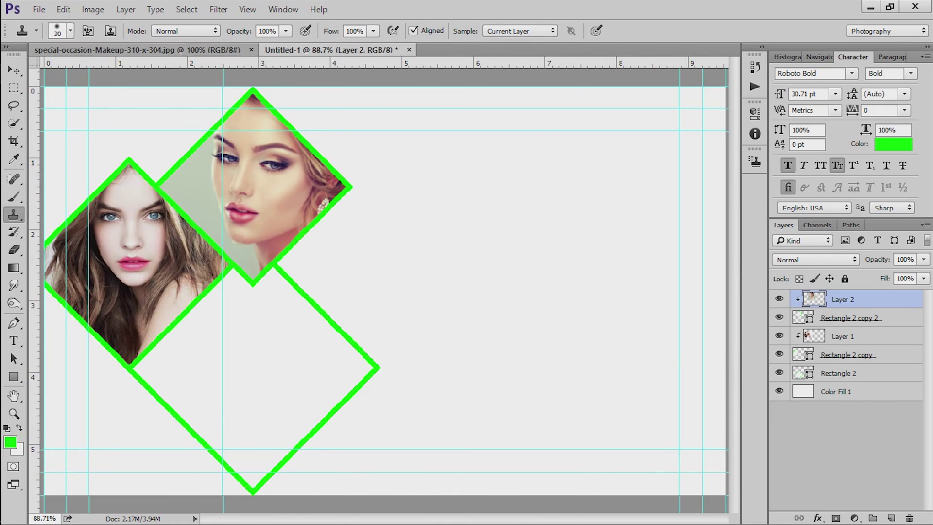
- Reopen the selected photos from the Documents folder and keep only 63320.jpg open alongside the card document
click(177, 50)
key(ctrl+w)
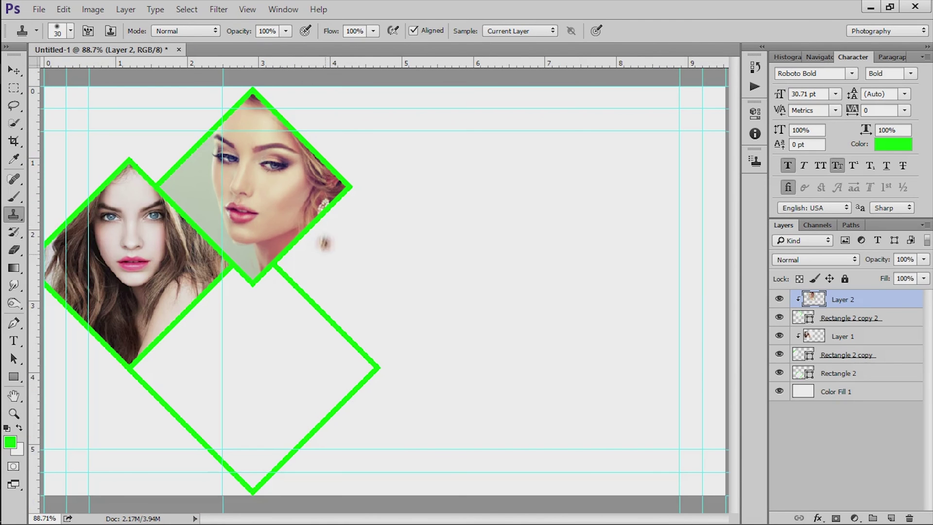
click(21, 95)
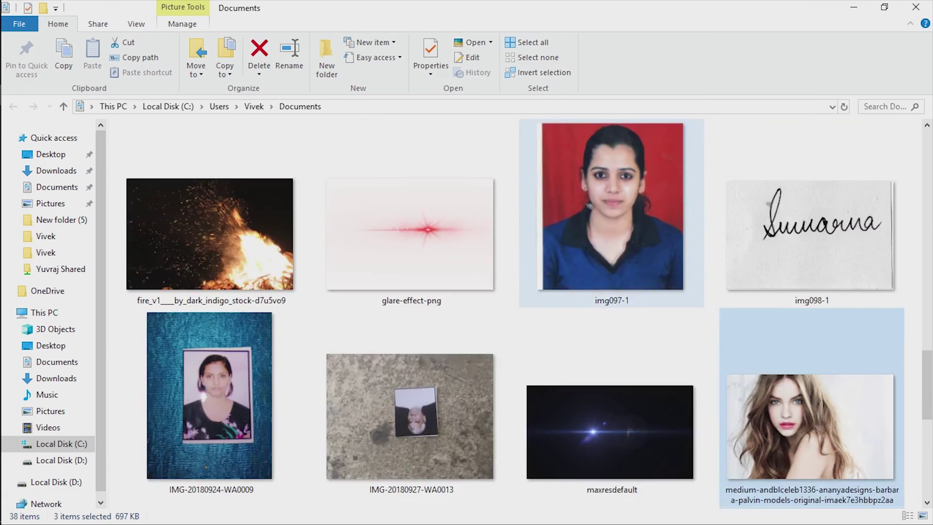
scroll(806, 398, up, 4)
drag(443, 453, 49, 30)
key(ctrl+w)
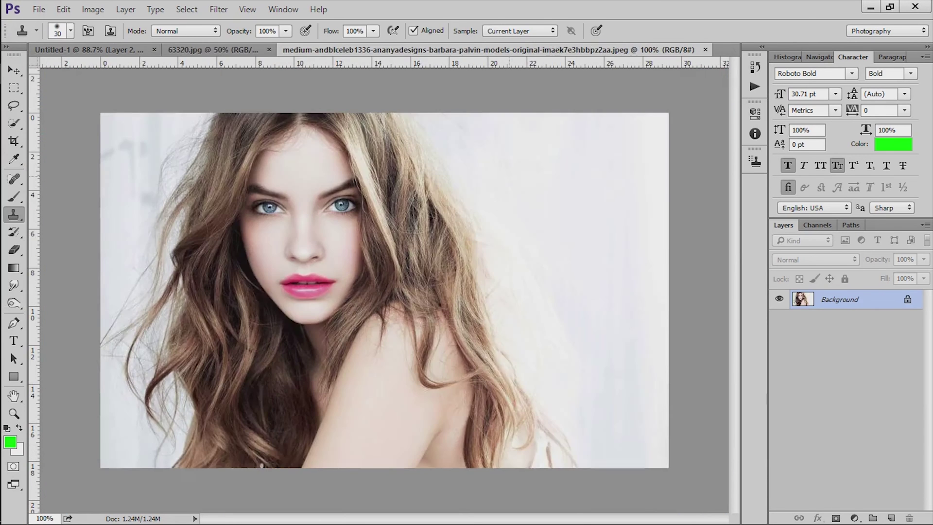
key(ctrl+w)
- Copy all of 63320.jpg and paste it into the card directly above the large lower diamond's layer
key(ctrl+a)
key(ctrl+c)
key(ctrl+Tab)
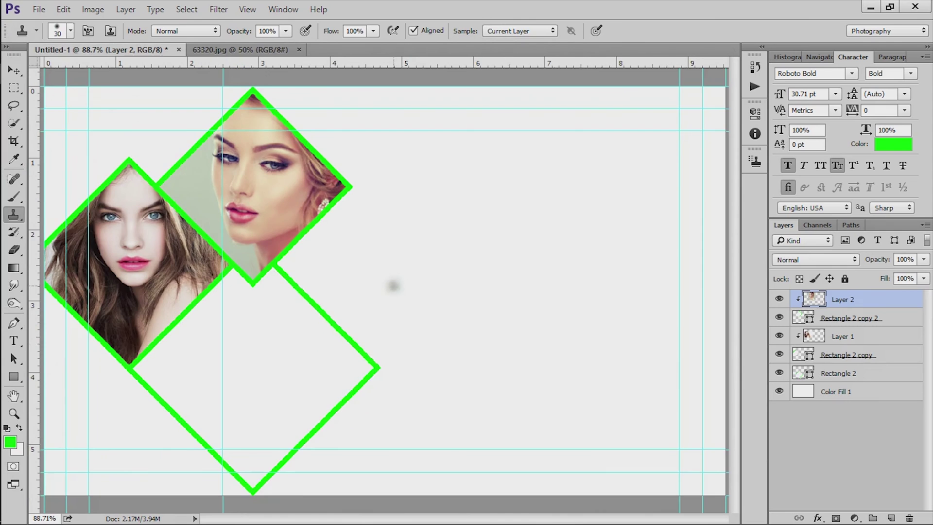
click(838, 373)
key(ctrl+v)
- Scale the pasted outdoor portrait down to cover the large lower diamond and clip it to that shape
key(ctrl+t)
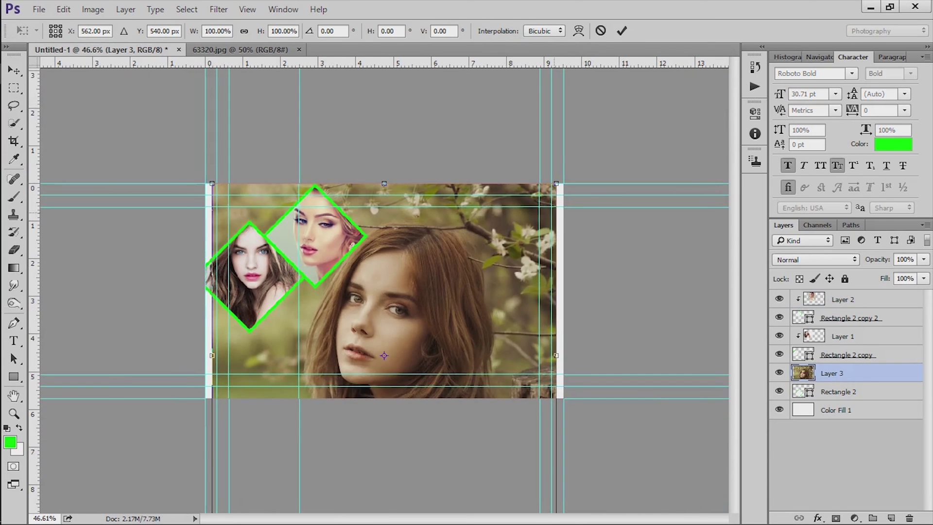
drag(556, 183, 439, 299)
drag(409, 332, 335, 307)
drag(367, 275, 377, 264)
key(Return)
key(s)
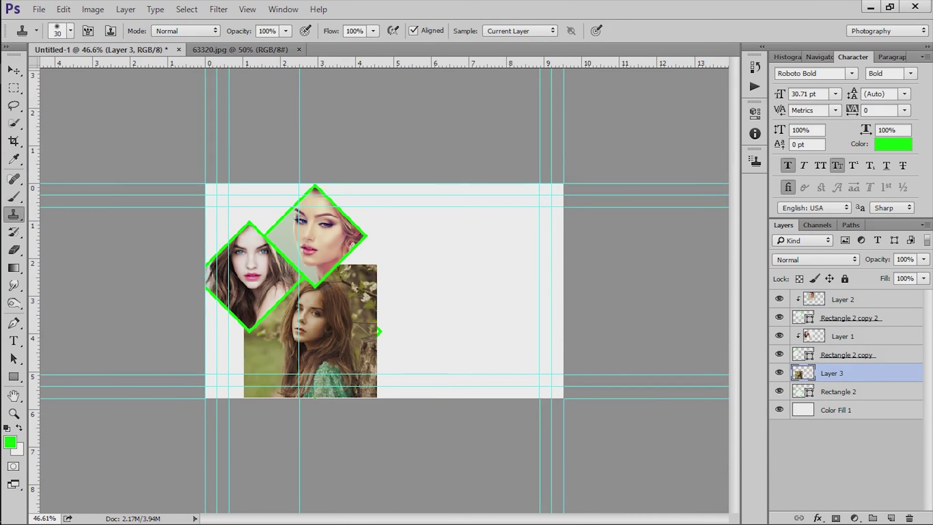
key(ctrl+alt+g)
scroll(250, 315, up, 9)
scroll(250, 315, down, 4)
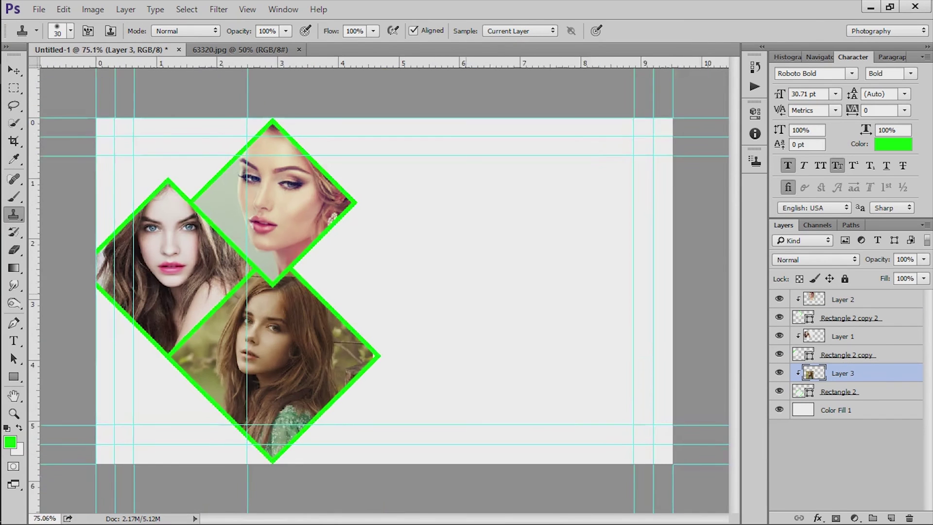
scroll(389, 289, down, 1)
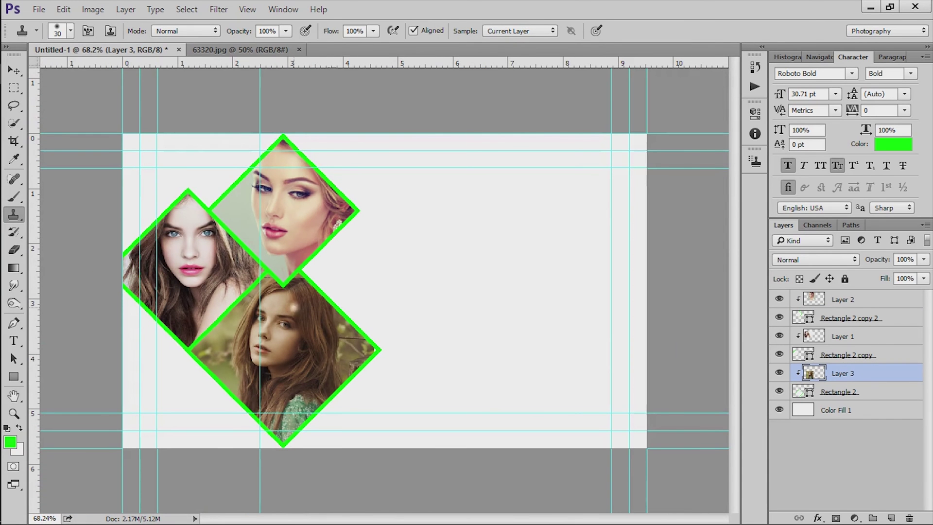
- Duplicate the upper diamond's shape layer, move the unclipped diamond to the right of the cluster, and shrink it slightly
click(849, 318)
key(ctrl+j)
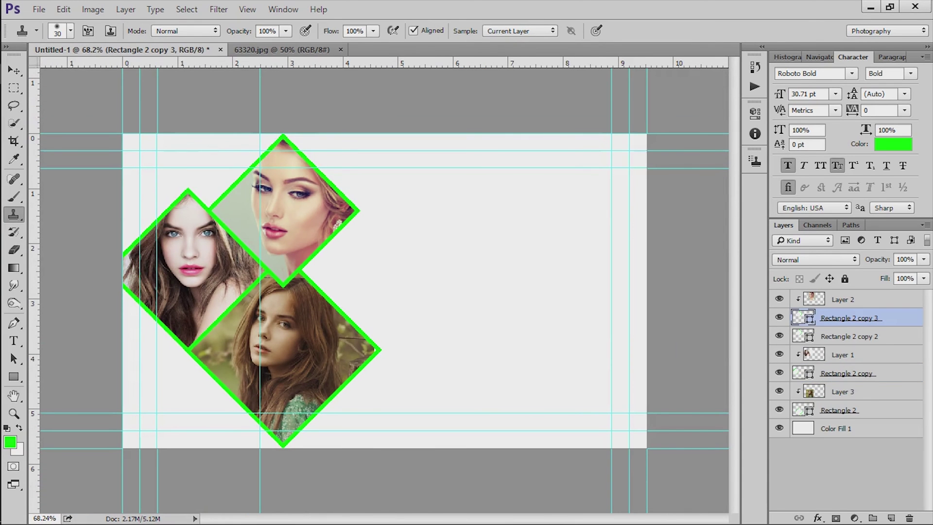
scroll(389, 289, up, 1)
click(848, 336)
key(ctrl+t)
drag(316, 232, 482, 292)
drag(524, 177, 512, 189)
drag(499, 227, 407, 238)
key(Return)
key(s)
- Enlarge the right diamond to about 106% and place it beside the upper diamond's lower-right edge
key(ctrl+t)
mouse_move(443, 199)
mouse_down()
mouse_move(414, 217)
mouse_move(439, 195)
mouse_up()
scroll(369, 257, up, 4)
drag(417, 228, 425, 227)
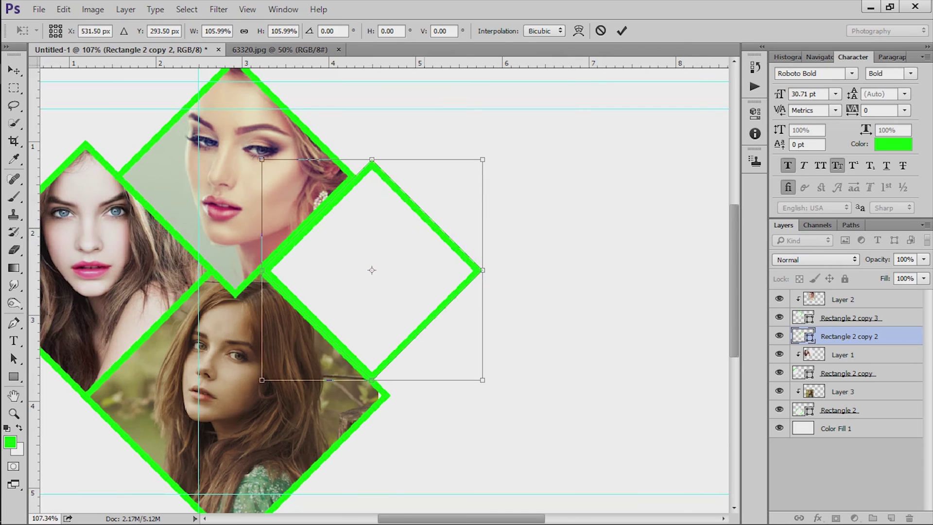
- Nudge the right diamond left and down, enlarge it until it meets both neighbouring diamonds' edges, and apply the transformation
key(Left)
key(Left)
key(Left)
key(Left)
key(Left)
key(Left)
key(Down)
key(Down)
drag(477, 161, 491, 147)
key(Return)
- Add a horizontal guide level with the left diamond's top corner, then nudge the right diamond down and left
drag(194, 63, 225, 138)
key(ctrl+Down)
key(ctrl+Down)
key(ctrl+Down)
key(ctrl+Down)
key(ctrl+Down)
key(ctrl+Down)
key(ctrl+Left)
key(ctrl+Left)
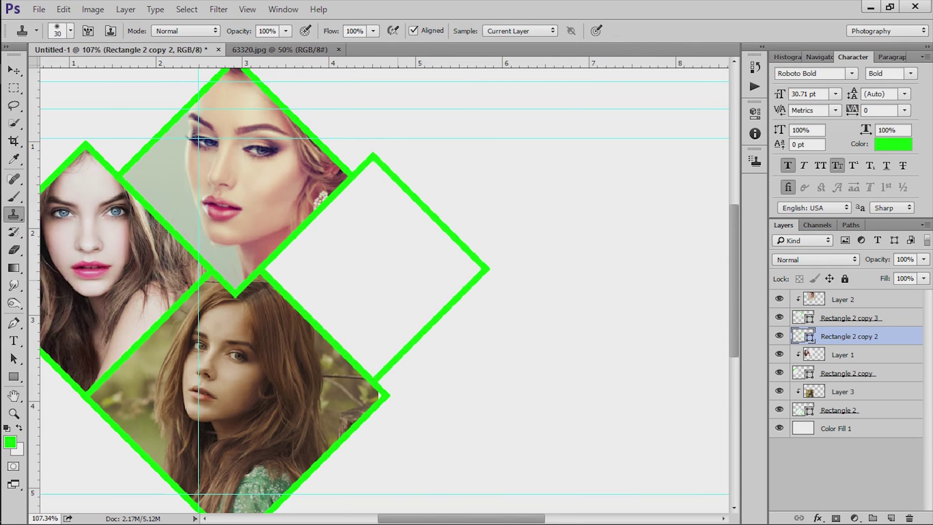
key(ctrl+Left)
key(ctrl+Left)
- Enlarge the right diamond to about 105% and shift it slightly right and down against its neighbours' edges
key(ctrl+t)
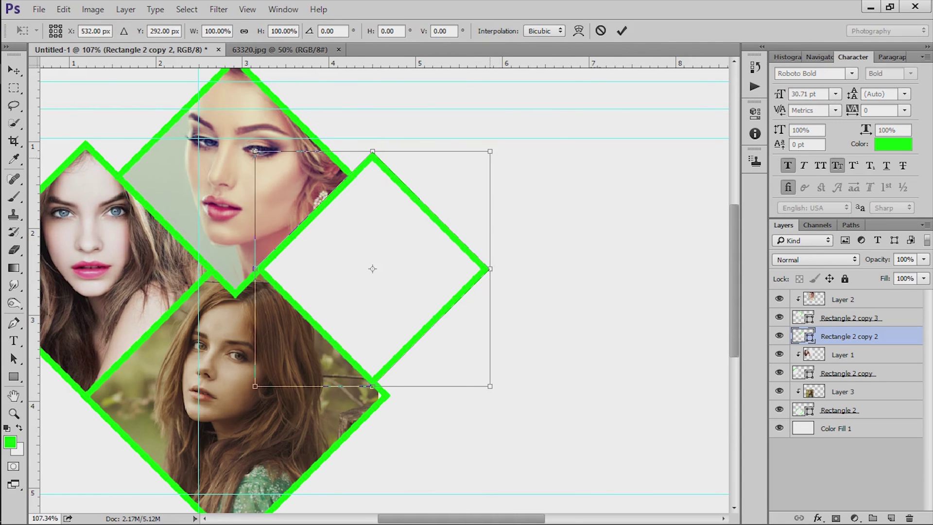
drag(490, 151, 502, 139)
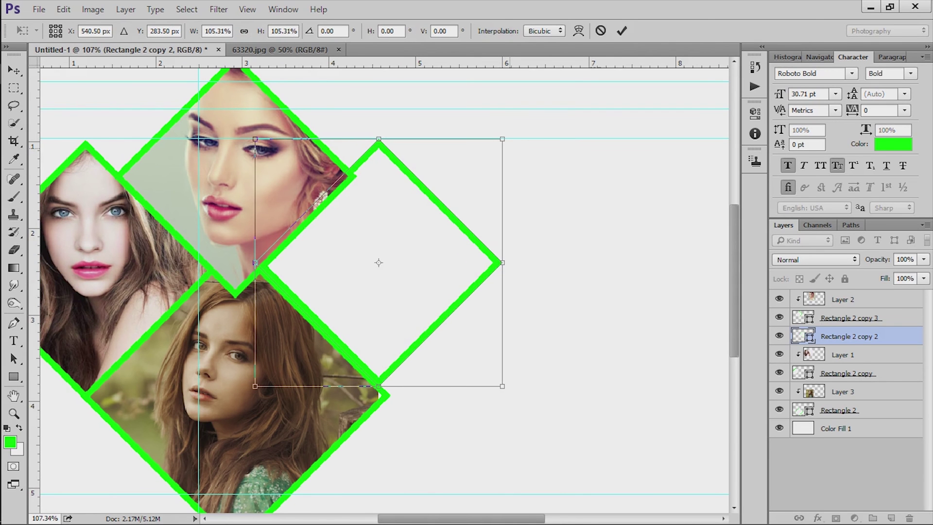
key(Right)
key(Right)
key(Right)
key(Right)
key(Right)
key(Right)
key(Down)
key(Down)
key(Down)
key(Down)
key(Down)
key(Down)
key(Down)
key(Down)
key(Down)
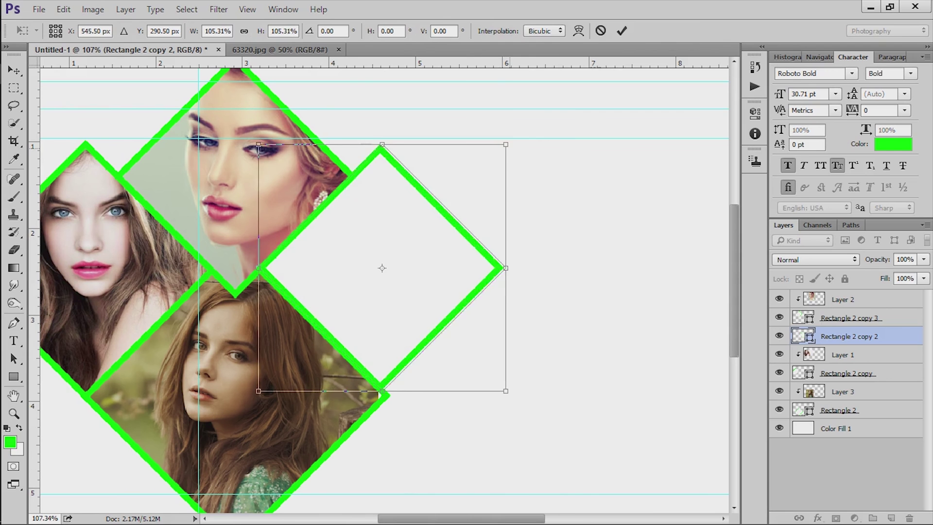
- Move the right diamond further right and down, enlarge it up to the new guide, and apply the transformation
key(Right)
key(Right)
key(Right)
key(Right)
key(Right)
key(Right)
key(Right)
key(Down)
key(Down)
key(Down)
key(Down)
key(Down)
key(Down)
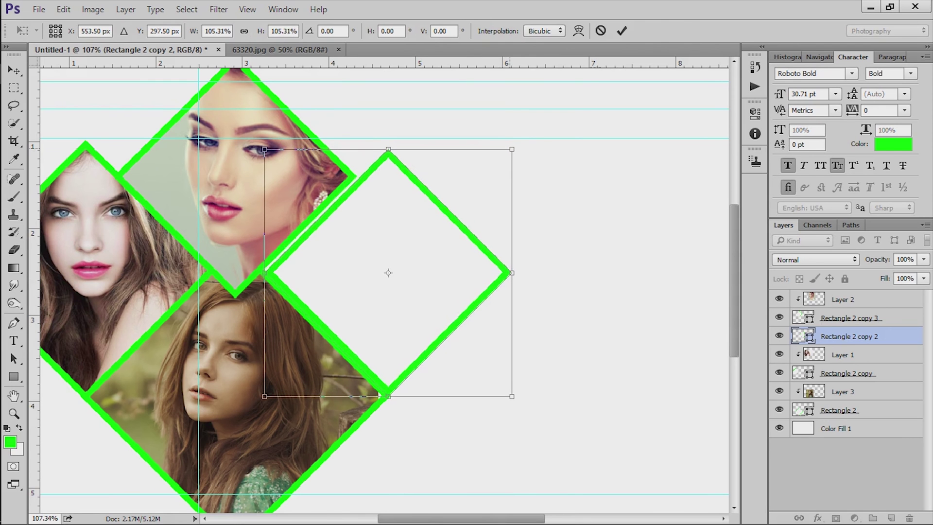
drag(511, 149, 524, 137)
key(Return)
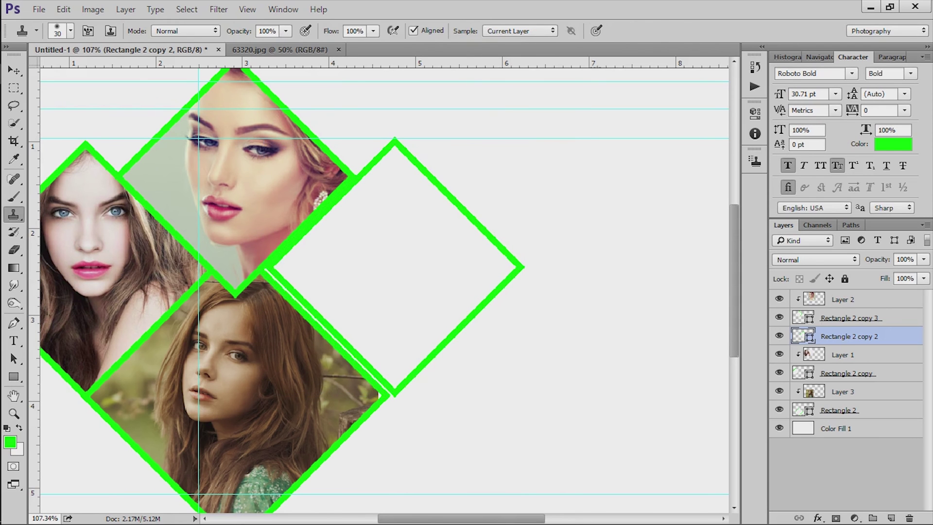
- Nudge the enlarged right diamond until its border overlaps the edges of both the upper and lower diamonds
key(ctrl+Left)
key(ctrl+Left)
key(ctrl+Left)
key(ctrl+Left)
key(ctrl+Left)
key(ctrl+Left)
key(ctrl+Left)
key(ctrl+Left)
key(ctrl+Left)
key(ctrl+Left)
key(ctrl+Up)
key(ctrl+Up)
key(ctrl+Up)
key(ctrl+Up)
key(ctrl+Left)
key(ctrl+Left)
key(ctrl+Left)
key(ctrl+Left)
key(ctrl+Left)
key(ctrl+Left)
key(ctrl+Left)
key(ctrl+Left)
key(ctrl+Left)
key(ctrl+Left)
key(ctrl+Left)
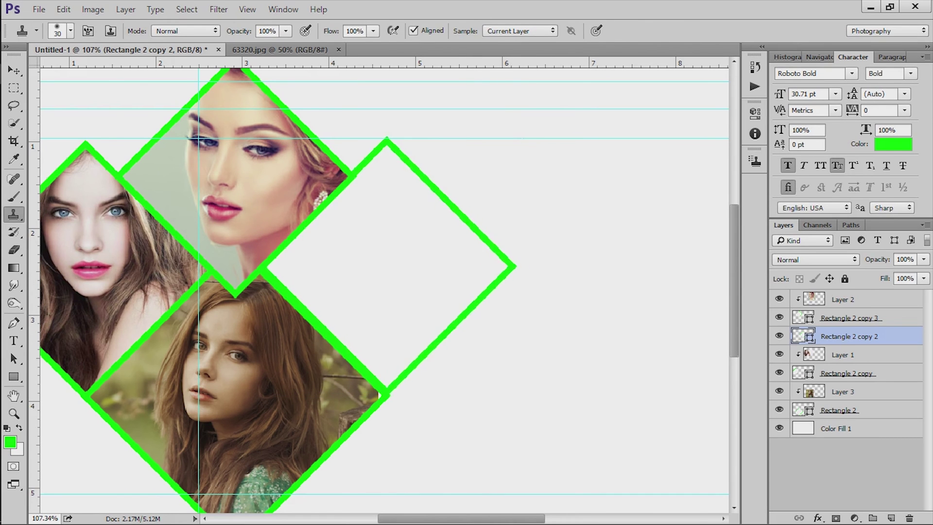
key(ctrl+Left)
key(ctrl+Down)
key(ctrl+Right)
key(ctrl+Right)
key(ctrl+Right)
key(ctrl+Right)
key(ctrl+Right)
key(ctrl+Right)
key(ctrl+Right)
key(ctrl+Right)
key(ctrl+Down)
key(ctrl+Down)
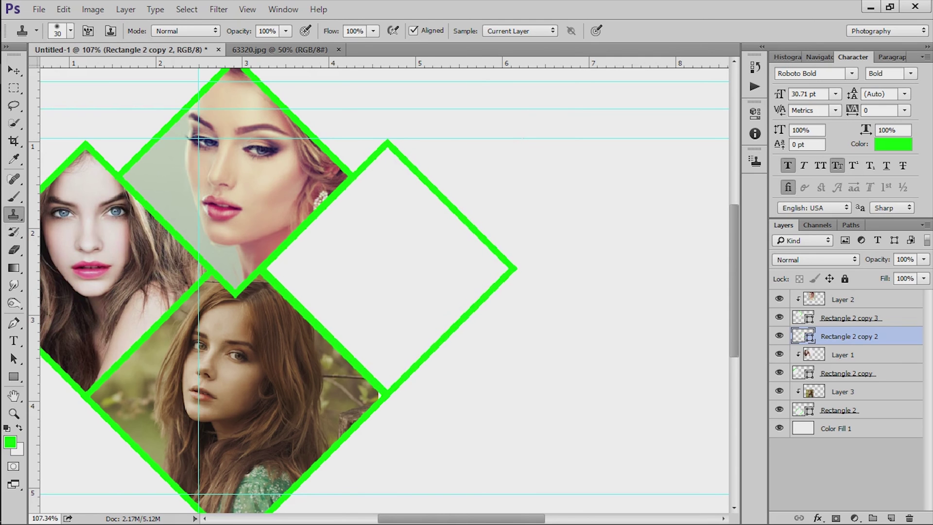
key(ctrl+Left)
- Fine-tune the right diamond's position at close range so its borders and lower corner line up with the neighbouring diamonds
scroll(444, 321, up, 2)
drag(343, 322, 507, 286)
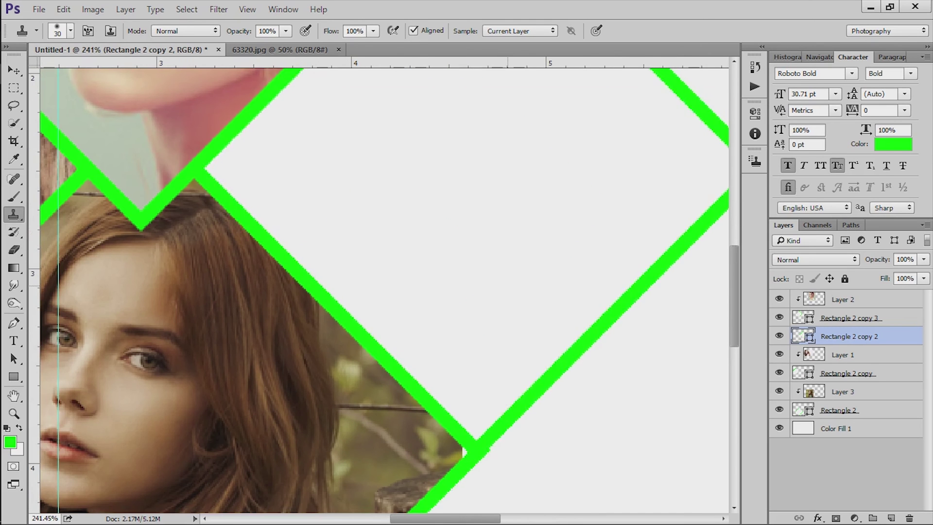
key(ctrl+Up)
key(ctrl+Right)
key(ctrl+Down)
key(ctrl+Left)
key(ctrl+Left)
key(ctrl+Up)
key(ctrl+Up)
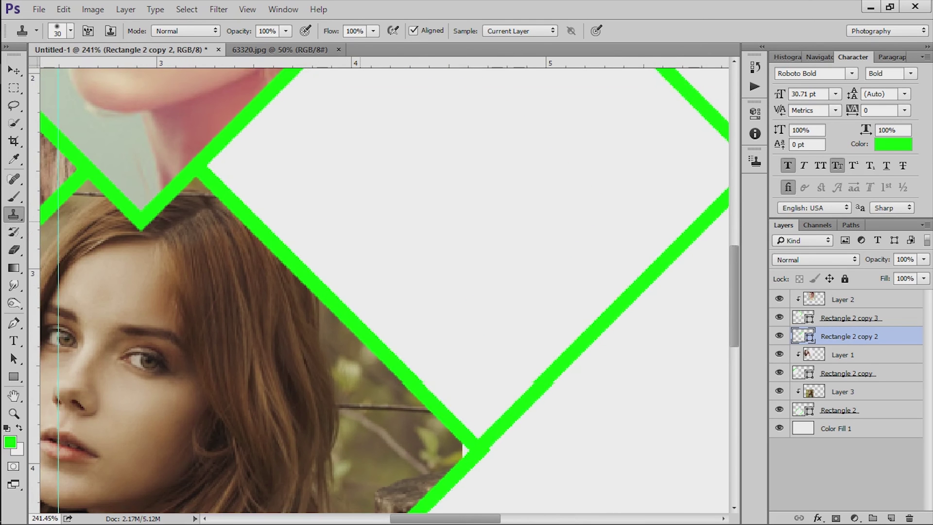
key(ctrl+Left)
key(ctrl+Left)
key(ctrl+Left)
key(ctrl+Up)
key(ctrl+Up)
key(ctrl+Up)
key(ctrl+Up)
key(ctrl+Up)
key(ctrl+Up)
key(ctrl+Left)
key(ctrl+Left)
key(ctrl+Left)
key(ctrl+Left)
key(ctrl+Left)
key(ctrl+Right)
key(ctrl+Right)
key(ctrl+Right)
key(ctrl+Right)
key(ctrl+Right)
key(ctrl+Right)
key(ctrl+Right)
key(ctrl+Down)
key(ctrl+Down)
key(ctrl+Down)
key(ctrl+Down)
key(ctrl+Down)
key(ctrl+Down)
key(ctrl+Down)
key(ctrl+Down)
key(ctrl+Down)
key(ctrl+Down)
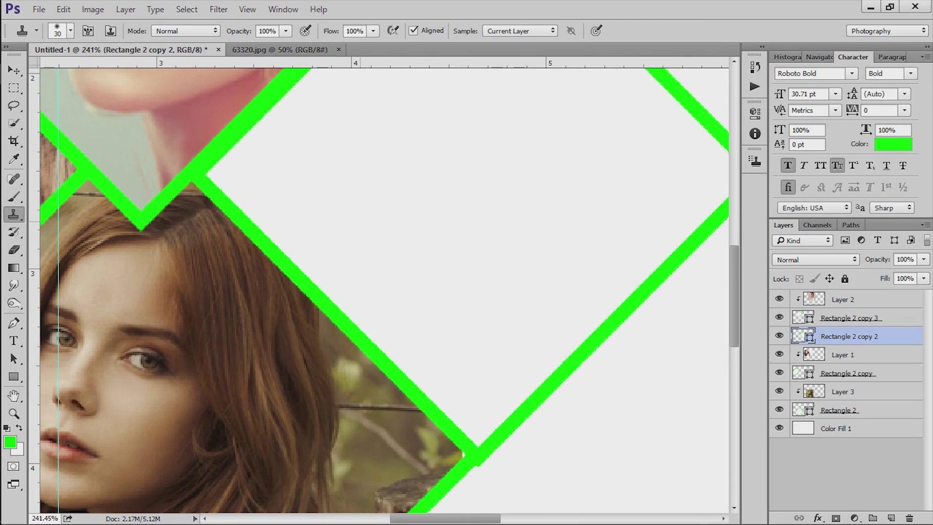
key(ctrl+Up)
key(ctrl+Up)
key(ctrl+Left)
key(ctrl+Left)
key(ctrl+Up)
key(ctrl+Right)
key(ctrl+Right)
key(ctrl+Right)
key(ctrl+Up)
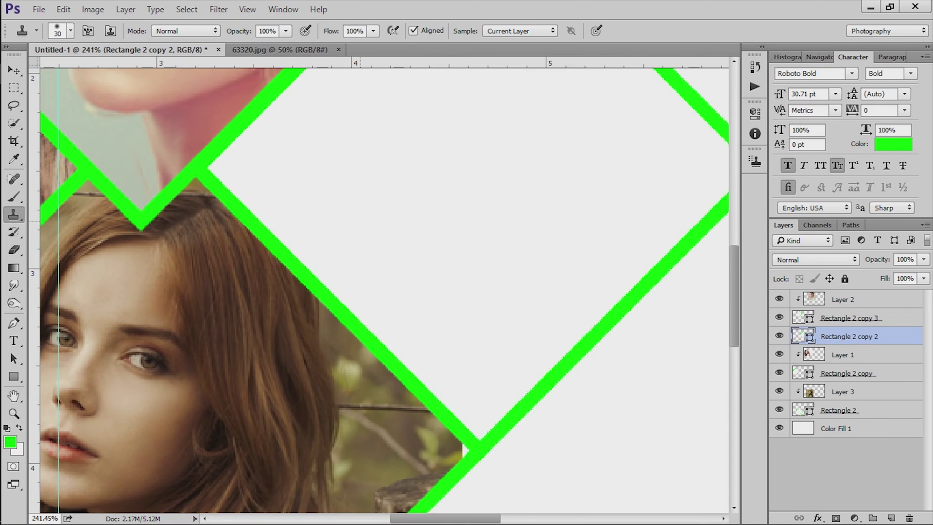
- Switch to the Google image results for model photos hd in Chrome and open the Model Image - BDFjade result
scroll(361, 222, down, 3)
scroll(361, 222, down, 3)
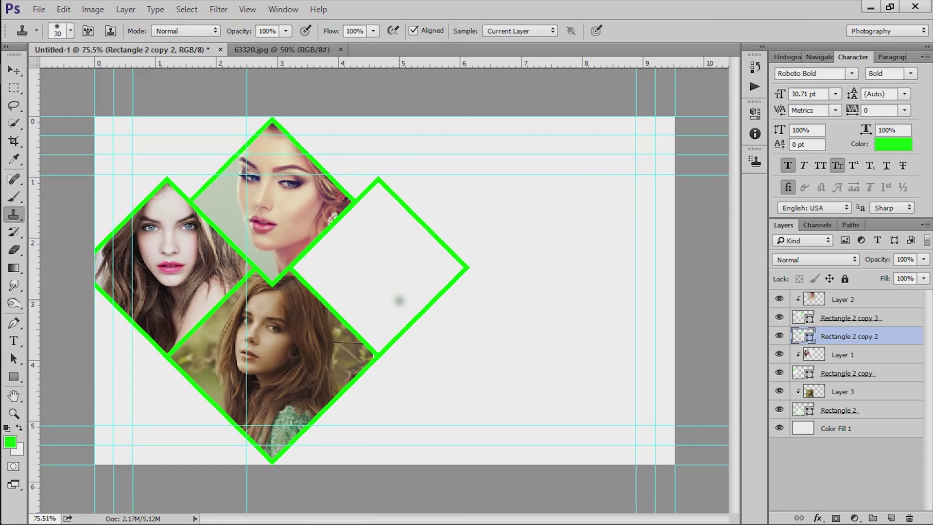
mouse_move(14, 159)
click(21, 201)
click(206, 10)
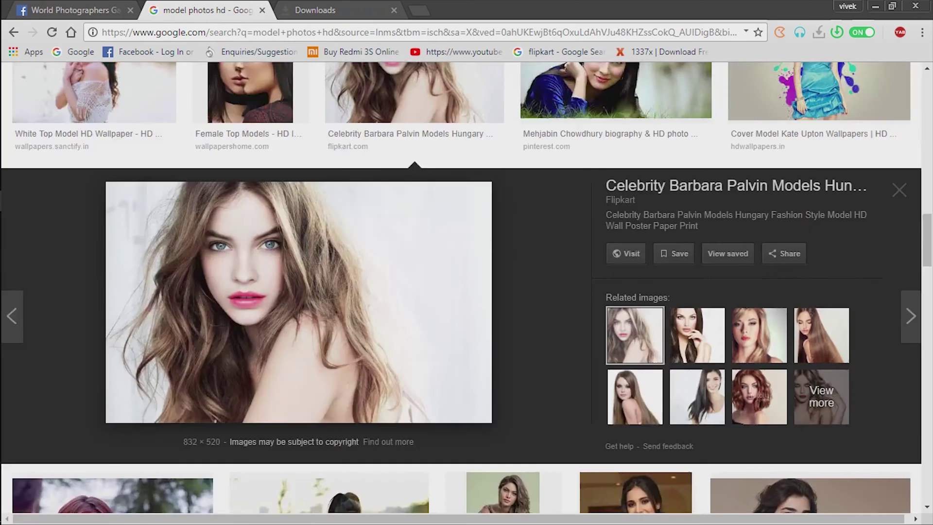
scroll(207, 234, down, 6)
scroll(522, 297, down, 3)
click(808, 265)
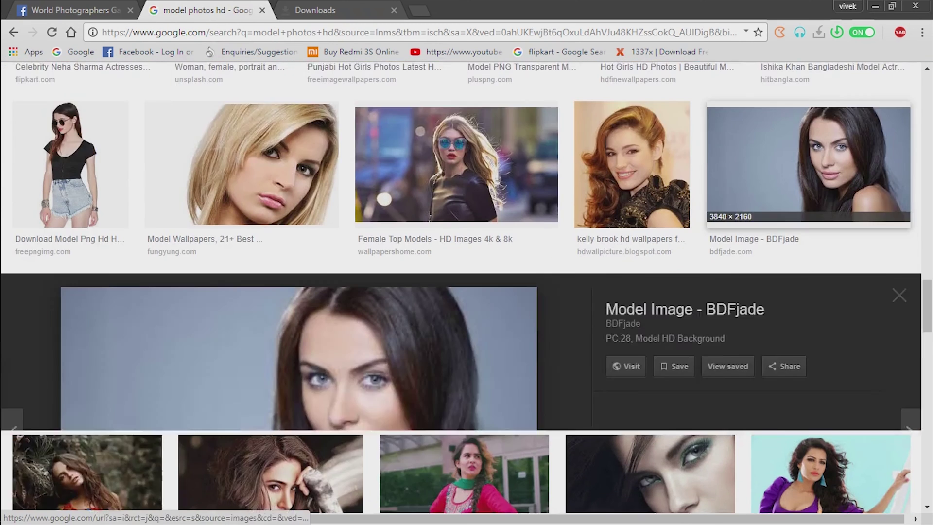
- Open the related portrait of the dark-haired woman resting her chin on her hand and save the image
click(697, 345)
click(759, 349)
right_click(309, 270)
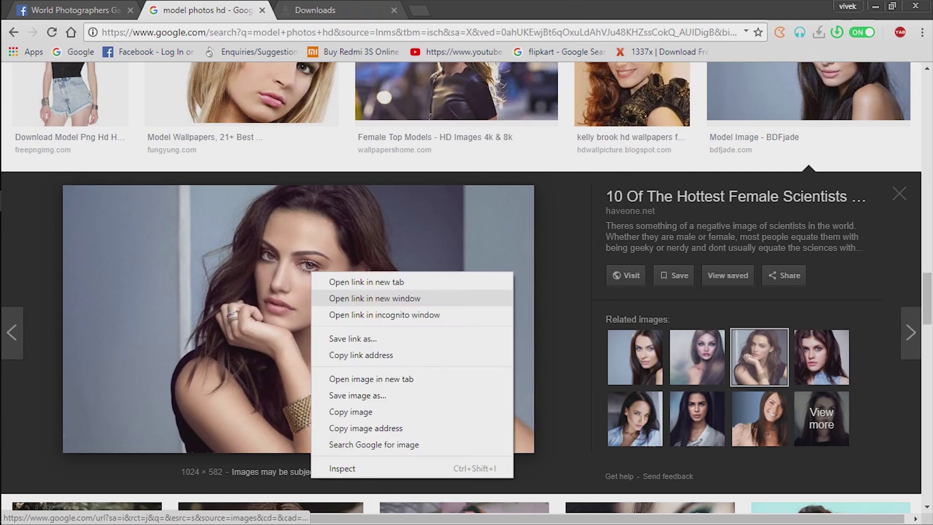
click(340, 395)
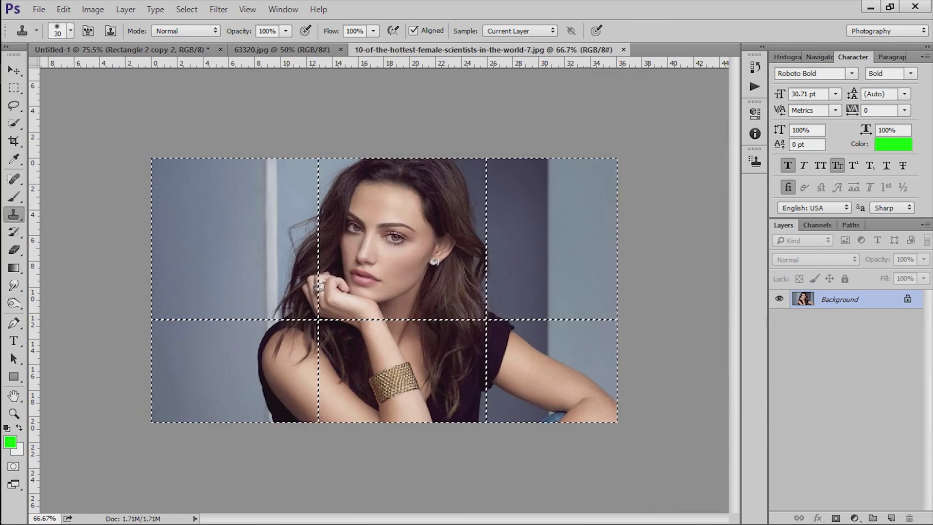
- Return to the Untitled-1 business card document and delete the empty right diamond's shape layer
key(ctrl+Tab)
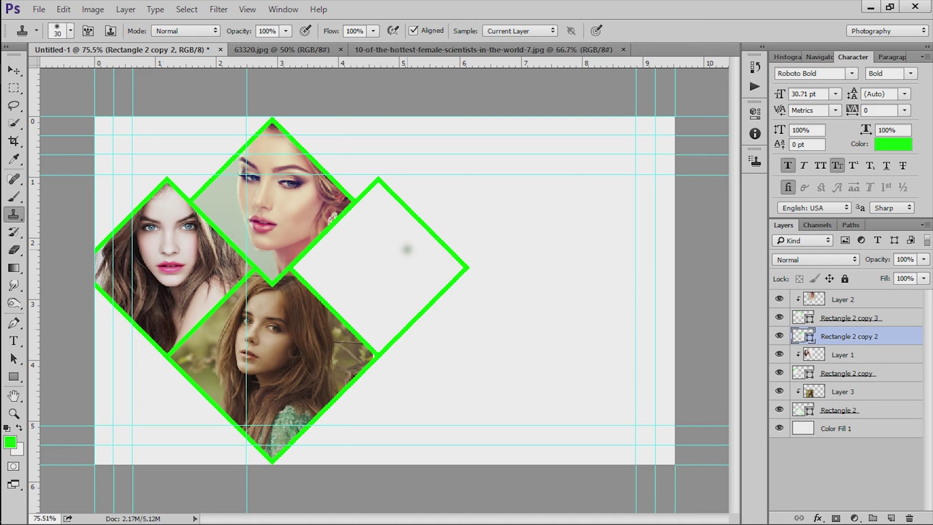
key(Delete)
scroll(407, 249, up, 2)
scroll(407, 250, down, 1)
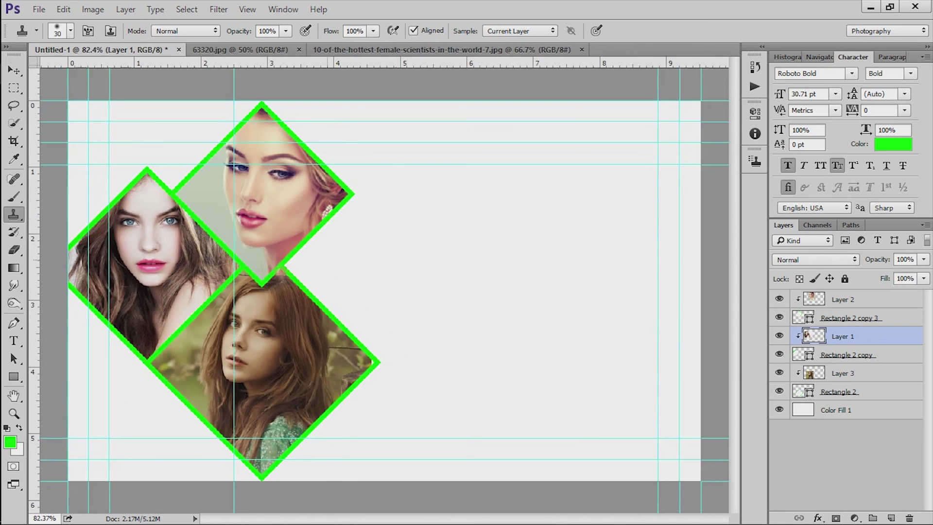
- Restore the deleted right diamond outline, shrink it to about 228 px wide and shift it clear of the portrait diamonds
key(ctrl+z)
key(ctrl+t)
drag(477, 165, 440, 203)
drag(359, 313, 383, 313)
key(Return)
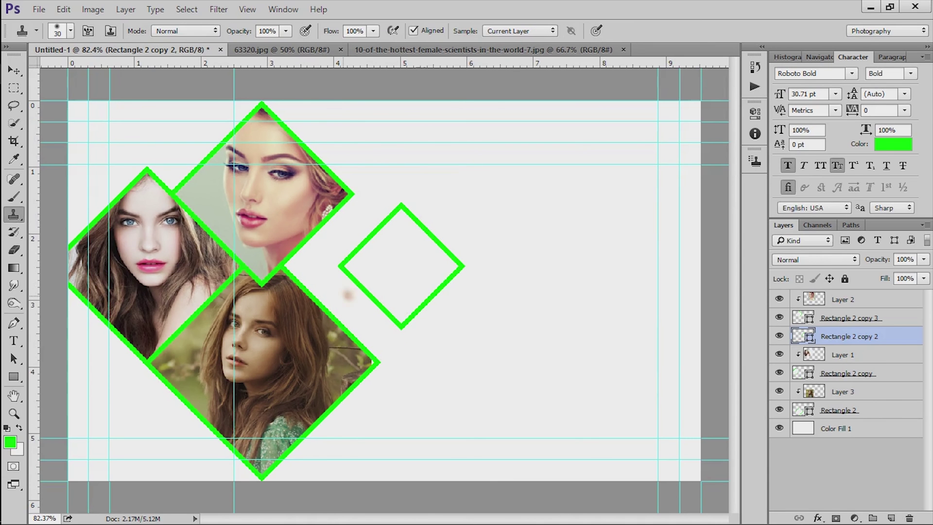
- Remove the small right diamond's stroke and fill it with solid green 00ff00
key(f)
key(f)
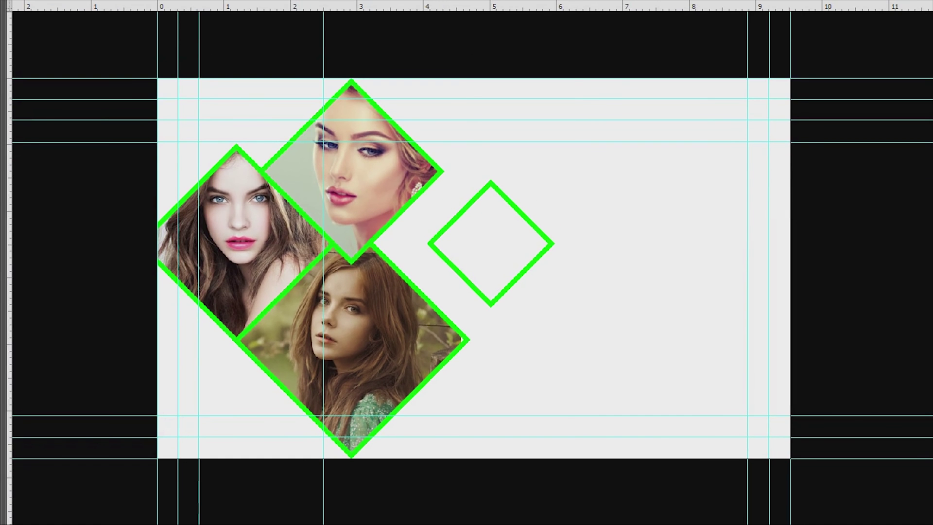
key(f)
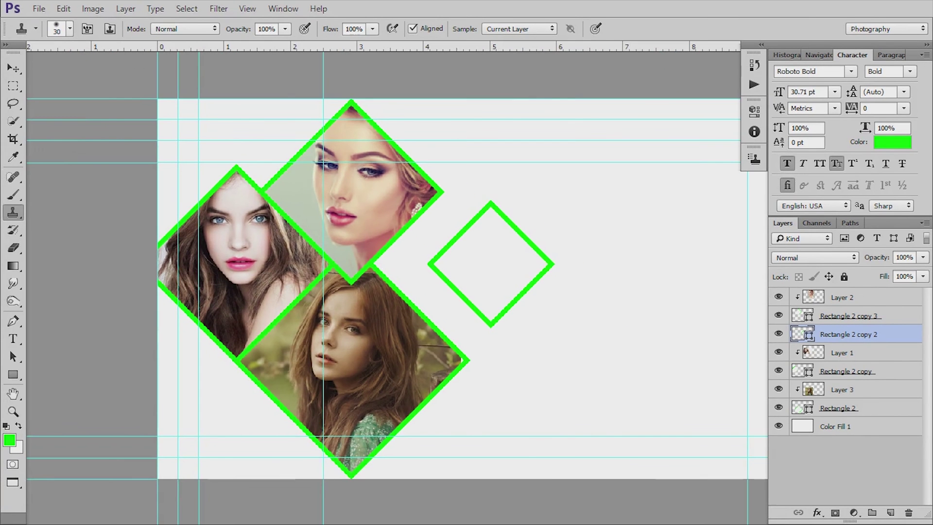
scroll(418, 253, up, 2)
scroll(353, 194, down, 2)
scroll(331, 204, up, 3)
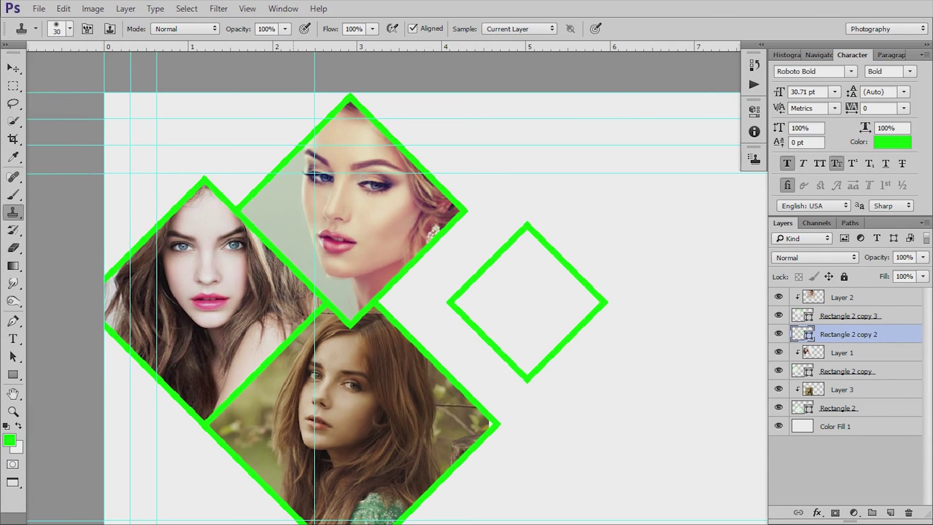
key(u)
click(174, 29)
click(117, 55)
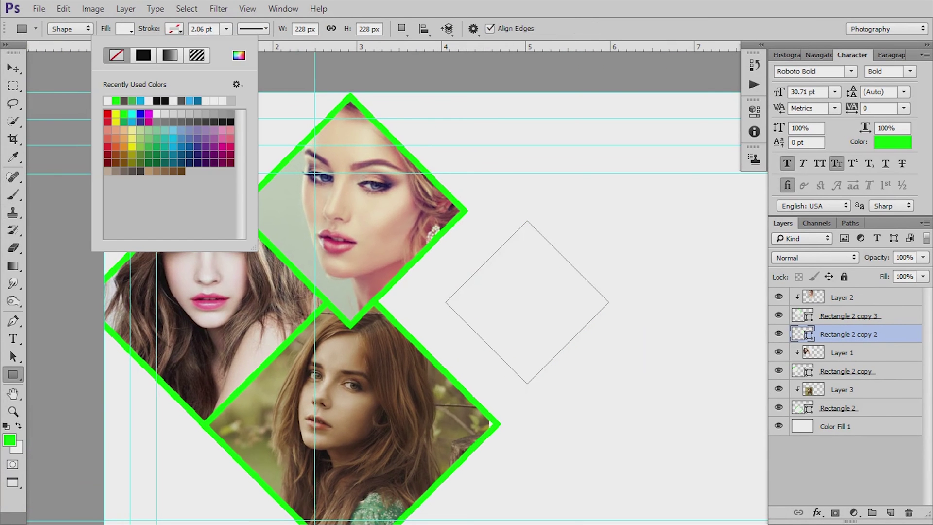
double_click(801, 333)
click(338, 312)
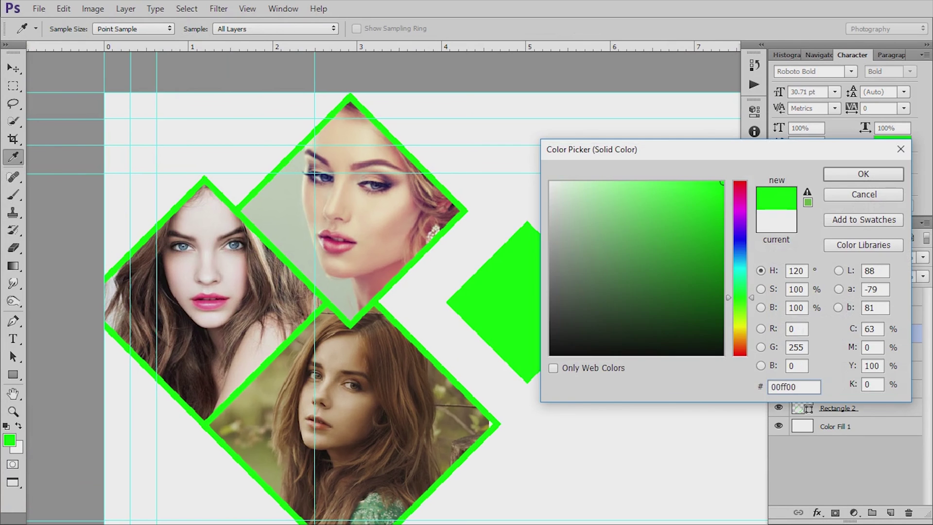
key(Return)
- Scale the solid green diamond to about 70% and place a copy of it above the left portrait at the card's upper edge
key(ctrl+t)
drag(613, 217, 595, 235)
key(Return)
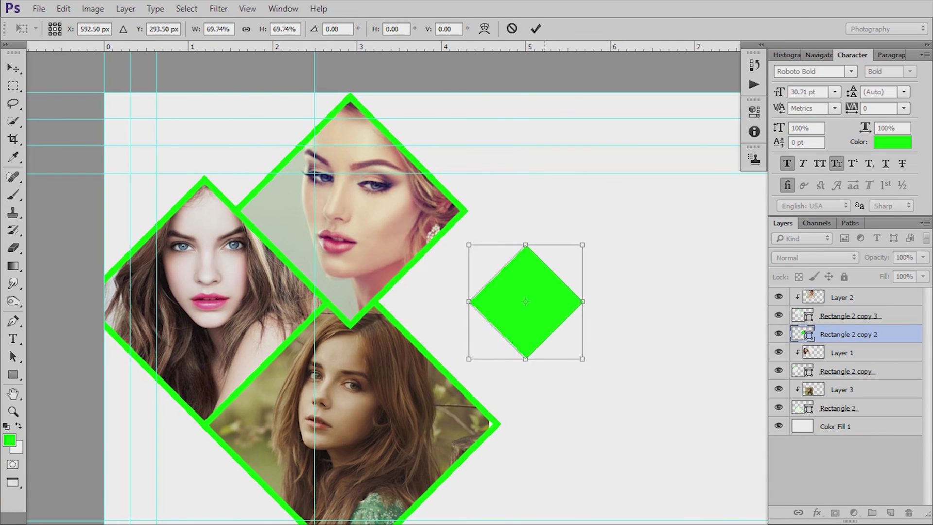
drag(552, 280, 337, 162)
scroll(469, 292, down, 3)
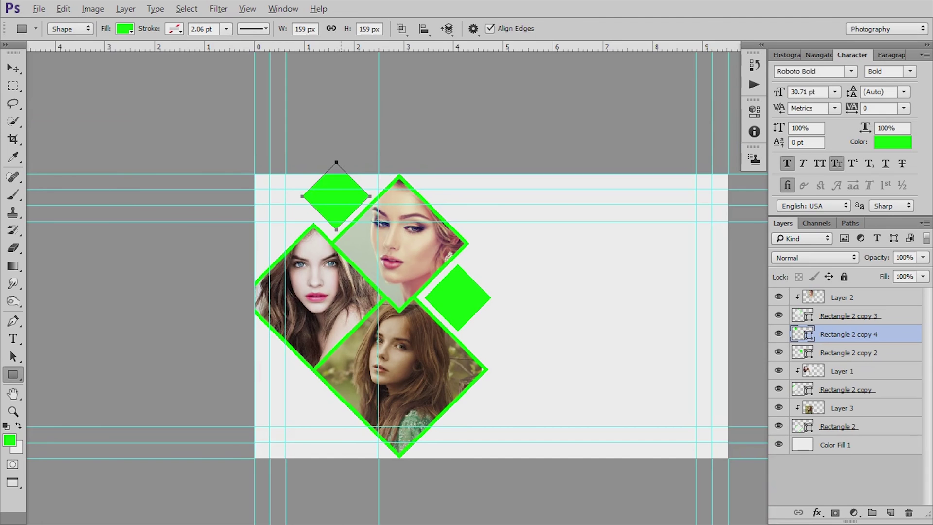
- Scale the upper diamond copy to about 67% and nudge it into the gap above where the left and top portrait diamonds meet
scroll(337, 160, up, 3)
key(ctrl+t)
drag(394, 163, 375, 183)
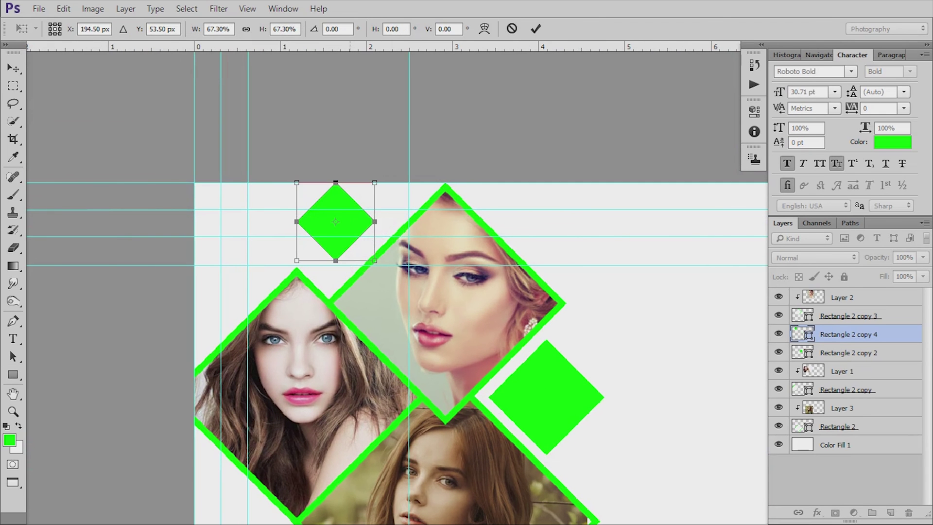
drag(344, 224, 361, 243)
scroll(358, 236, up, 1)
key(Up)
key(Up)
key(Up)
key(Up)
key(Up)
key(Up)
key(Up)
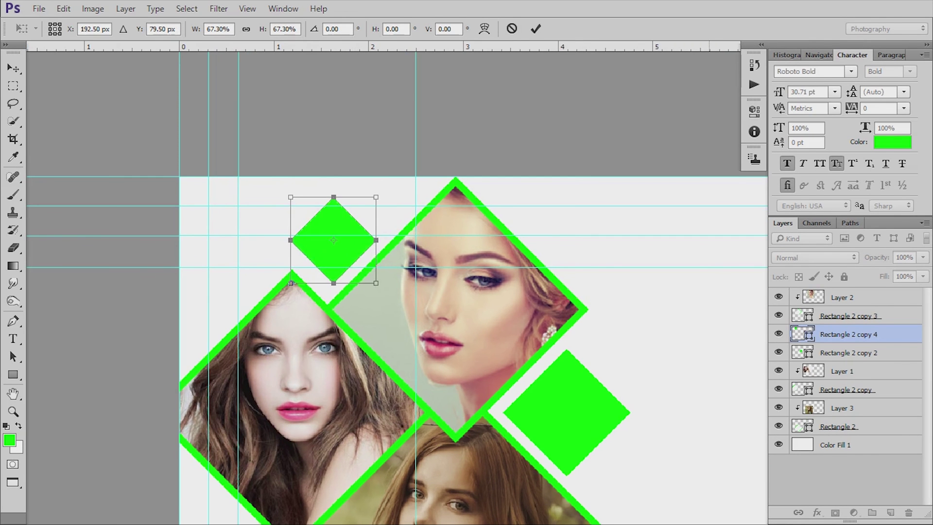
scroll(361, 238, up, 8)
key(Down)
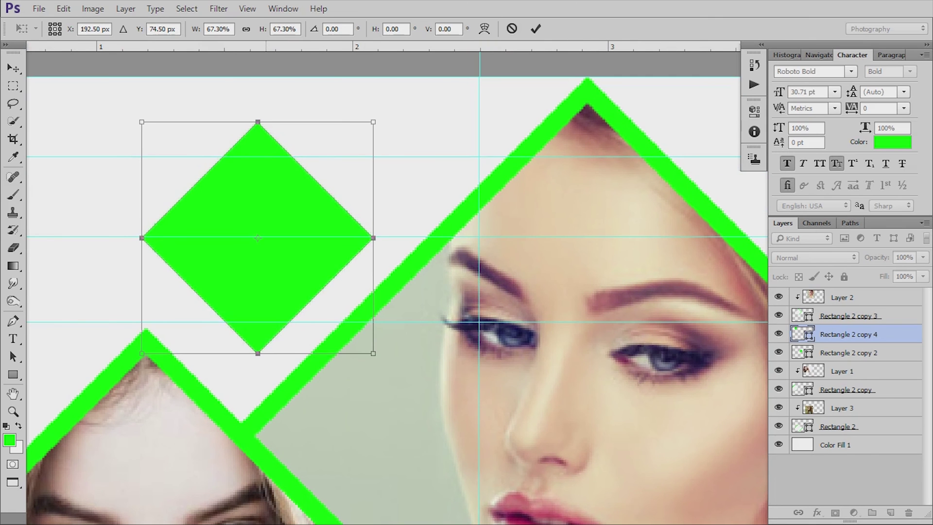
scroll(274, 252, down, 7)
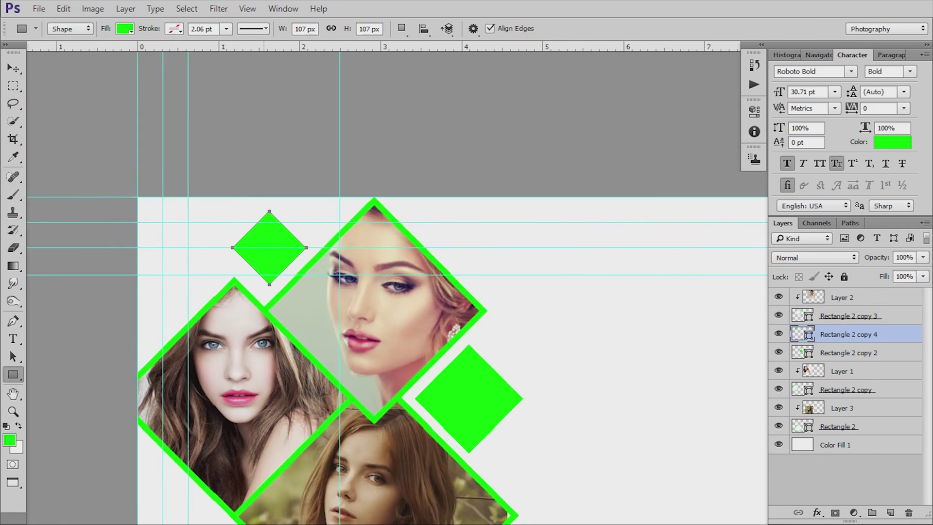
- Duplicate the small upper diamond and position the copy across the card's left edge above the left portrait, centred at X 37.5, Y 115.5 px
key(ctrl+j)
key(ctrl+t)
drag(280, 257, 191, 300)
scroll(194, 261, up, 5)
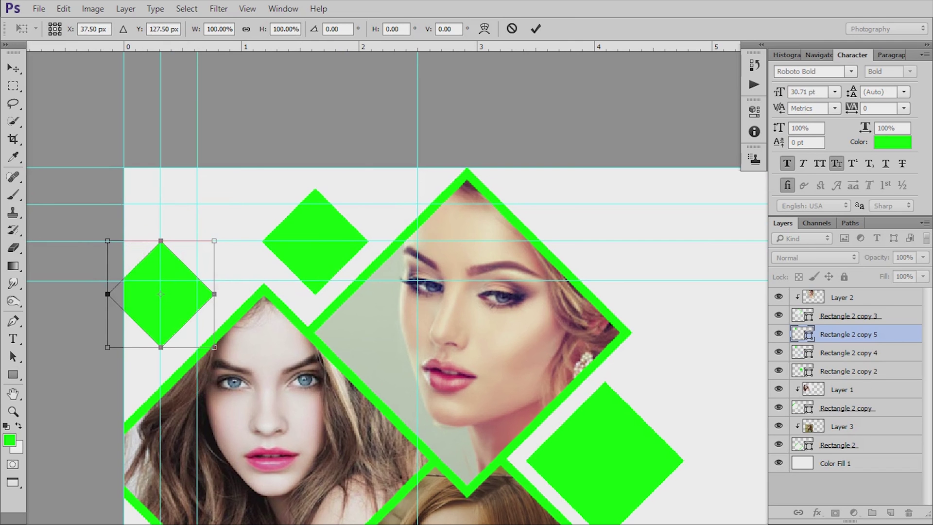
key(Up)
key(Up)
key(Up)
key(Up)
key(Up)
key(Up)
key(Up)
key(Up)
key(Up)
key(Up)
key(Up)
key(Up)
key(Down)
key(Down)
key(Down)
key(Up)
key(Up)
key(Up)
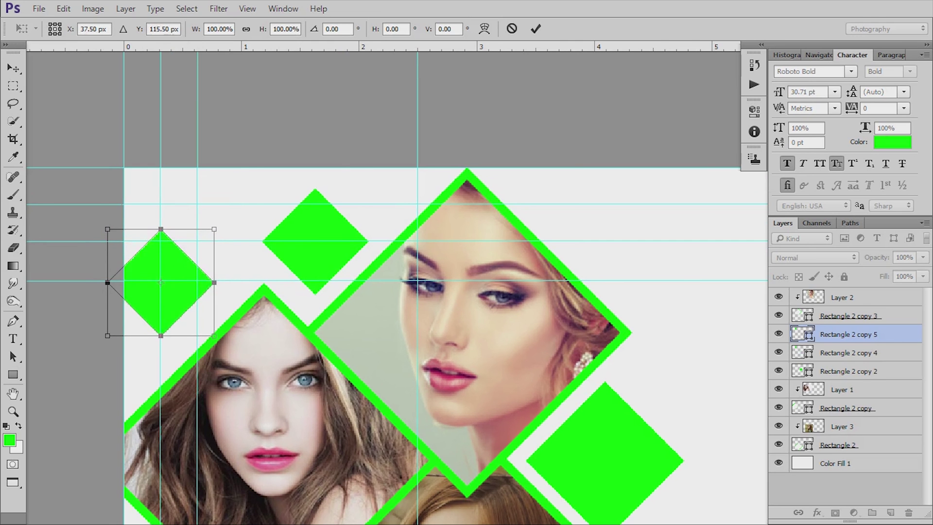
key(Return)
key(u)
key(ctrl+minus)
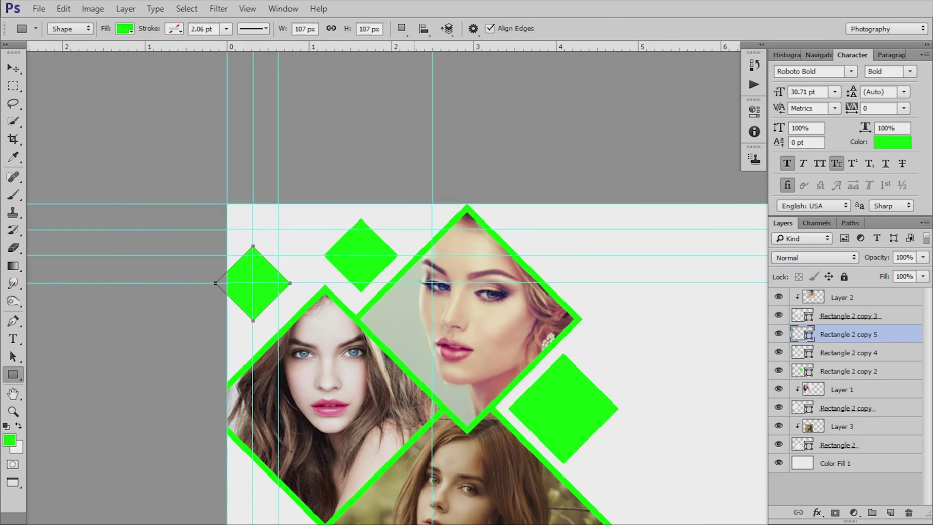
- Duplicate the small diamond again and place the copy across the card's top edge between the other two, centred at X 100.5, Y 37.5 px
key(ctrl+j)
key(ctrl+t)
drag(275, 294, 358, 209)
key(Return)
scroll(318, 241, down, 3)
scroll(358, 209, down, 1)
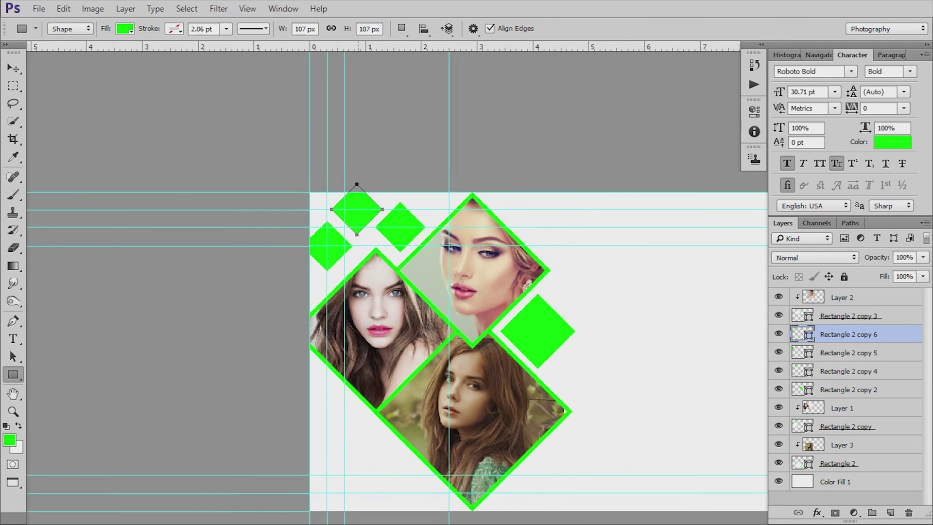
scroll(449, 243, down, 1)
- Build a diagonal row of three 138 px green diamonds along the lower-left side of the portraits from copies of the small diamond
key(ctrl+j)
key(ctrl+t)
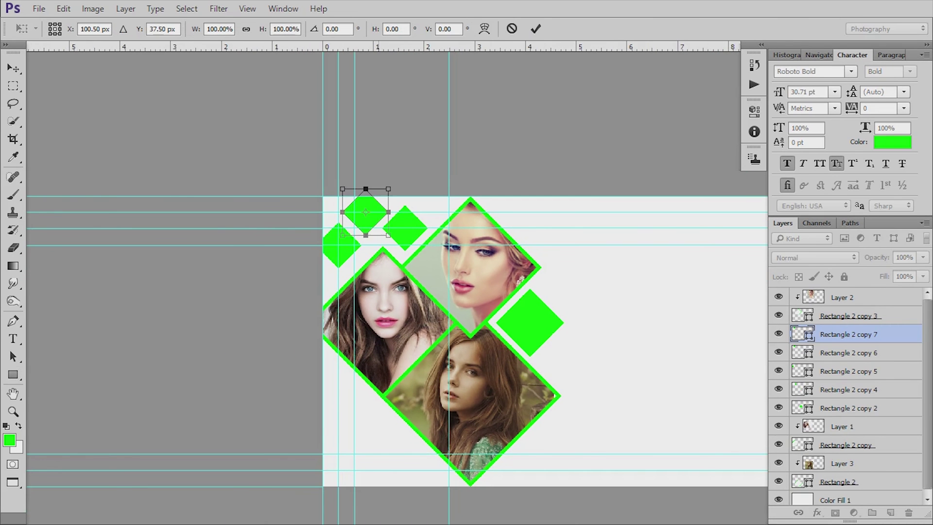
drag(367, 217, 345, 358)
scroll(352, 440, up, 2)
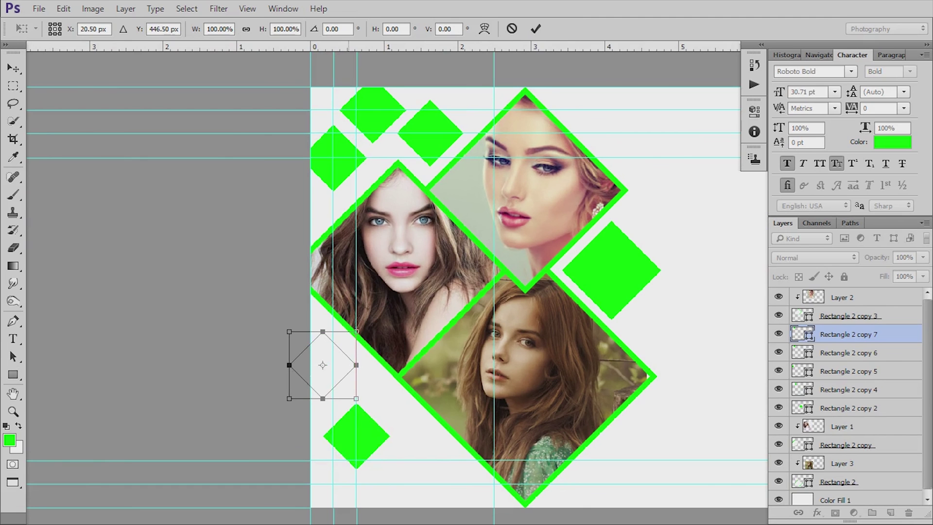
drag(355, 397, 366, 407)
drag(349, 373, 439, 477)
key(Right)
key(Right)
key(Right)
key(Return)
key(ctrl+j)
key(ctrl+j)
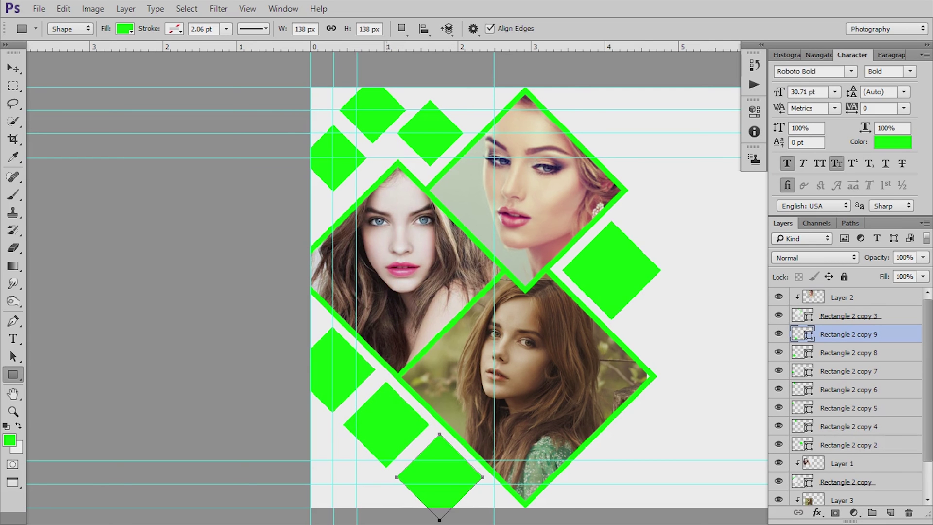
- Identify the three lower-left diamonds by toggling layer visibility, and select layers Rectangle 2 copy 7, copy 8 and copy 9 together
click(377, 423)
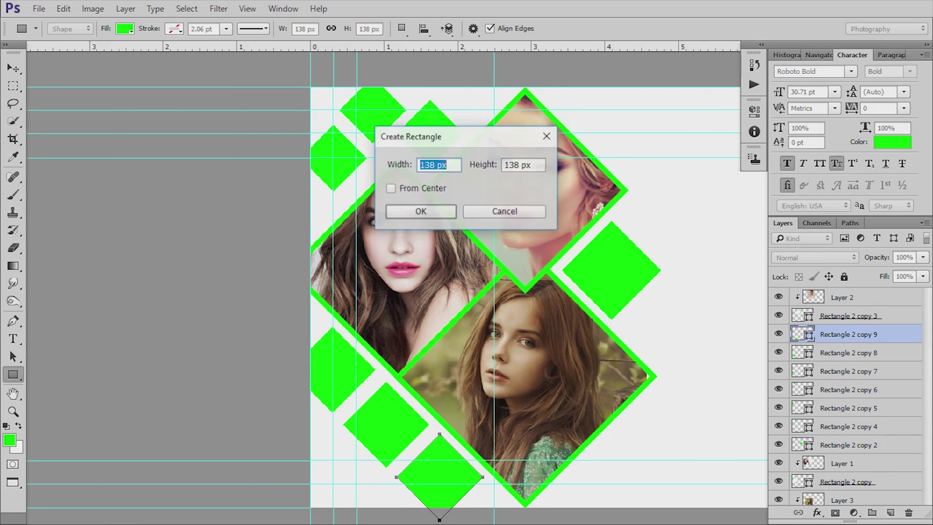
click(504, 210)
click(13, 69)
click(384, 424)
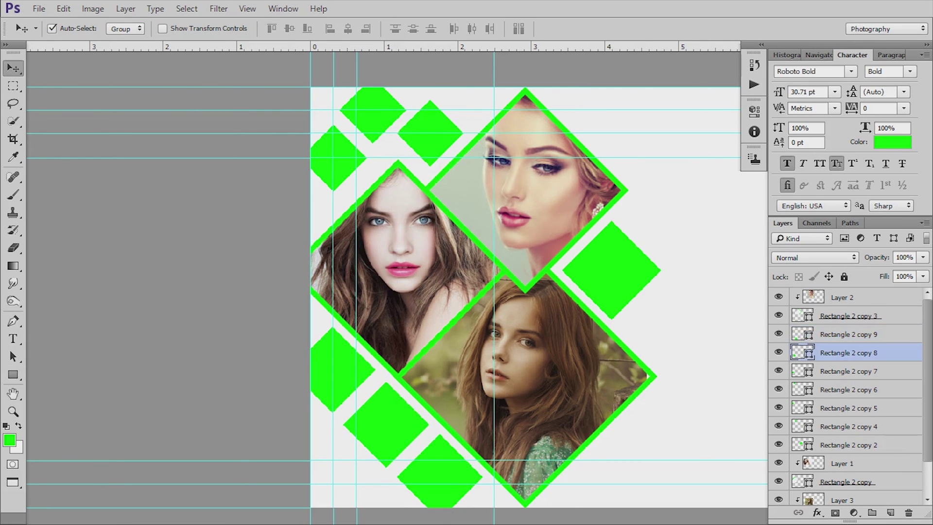
click(778, 371)
click(778, 371)
click(778, 315)
click(779, 389)
click(778, 389)
click(778, 371)
click(778, 371)
click(778, 352)
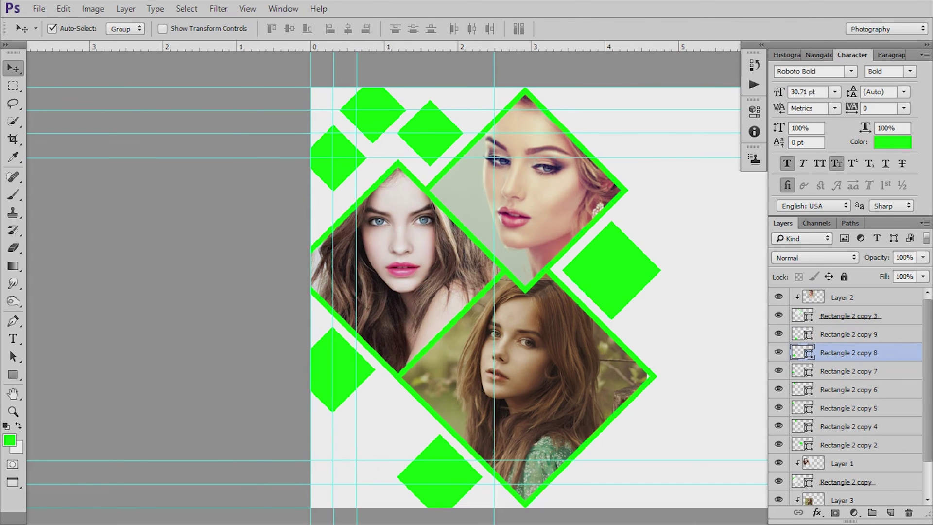
click(779, 352)
click(778, 334)
click(779, 334)
ctrl+click(848, 334)
ctrl+click(849, 371)
- Scale the three lower-left diamonds to about 111.6% and move them down and outward to centre at X 96, Y 575 px
key(ctrl+t)
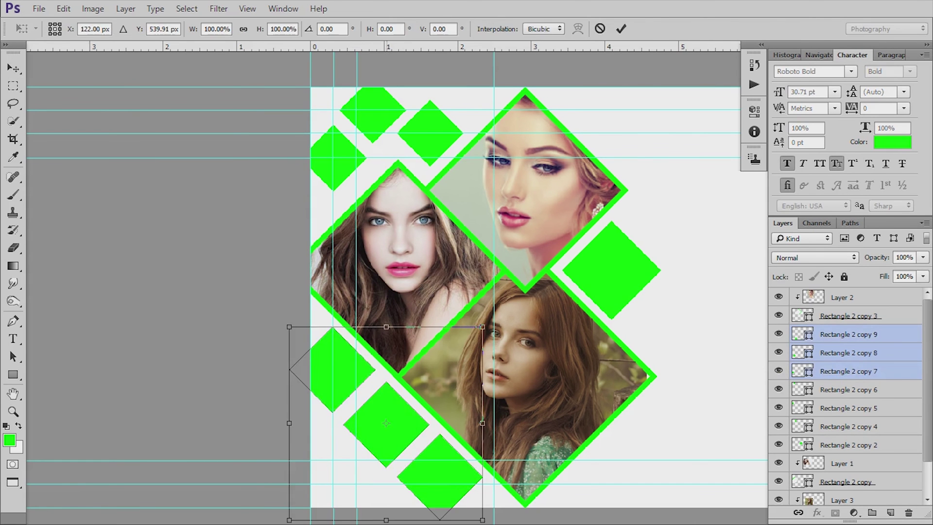
scroll(391, 362, down, 1)
drag(474, 329, 485, 318)
drag(442, 351, 425, 371)
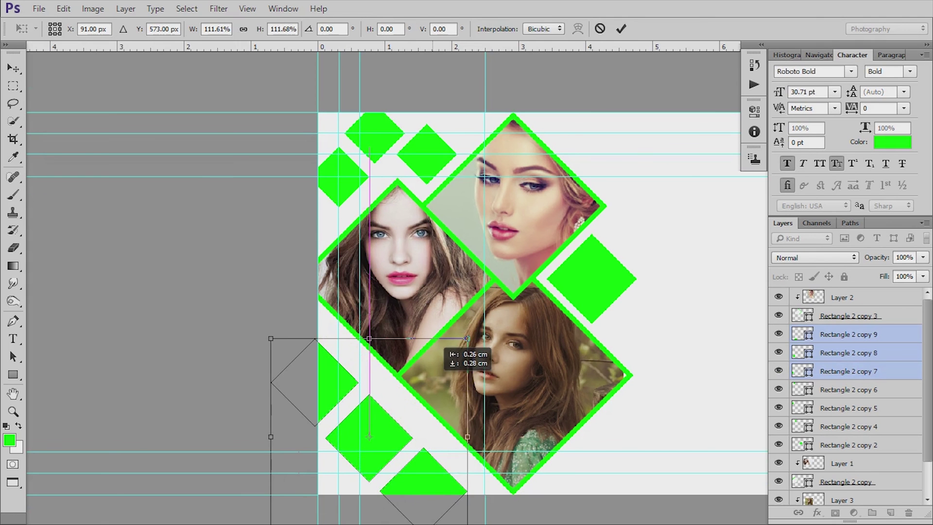
scroll(433, 372, down, 2)
key(Right)
key(Right)
key(Right)
key(Right)
key(Right)
key(Down)
key(Down)
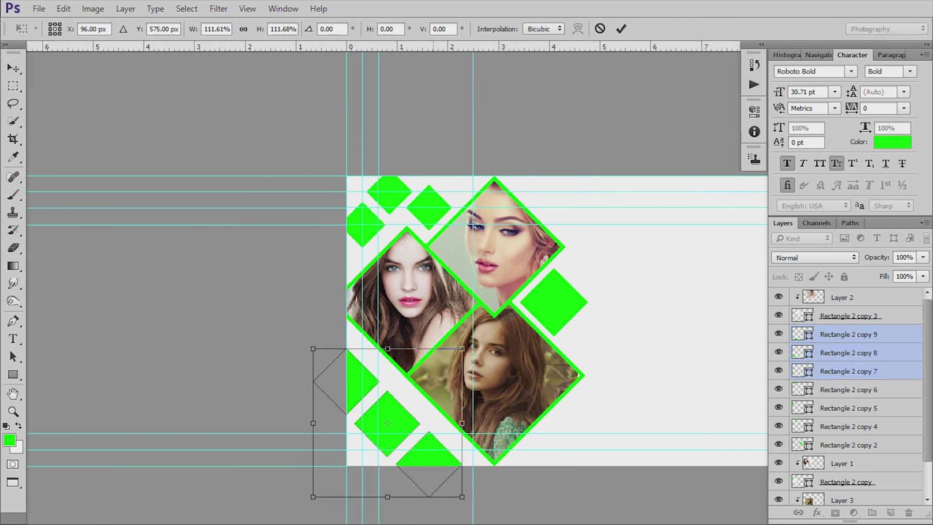
key(Return)
scroll(451, 356, down, 3)
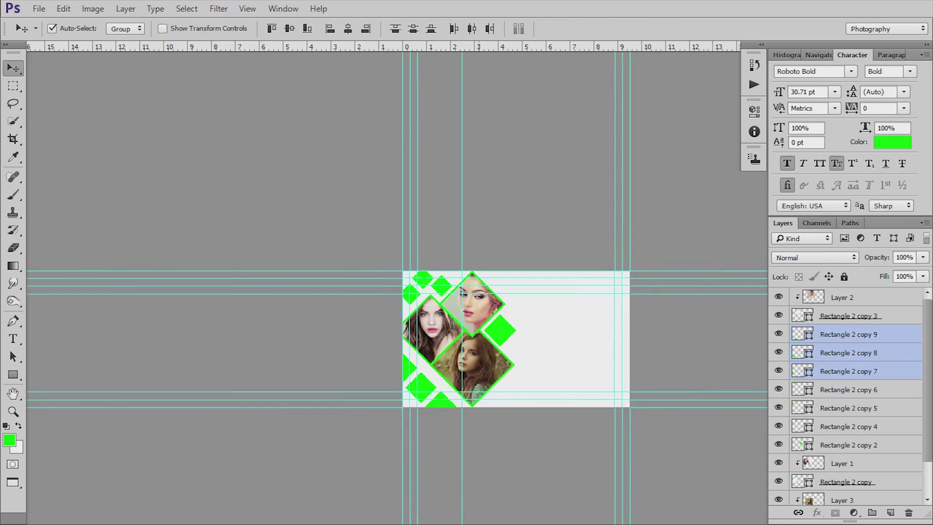
scroll(478, 310, up, 5)
scroll(480, 314, down, 4)
scroll(529, 350, up, 5)
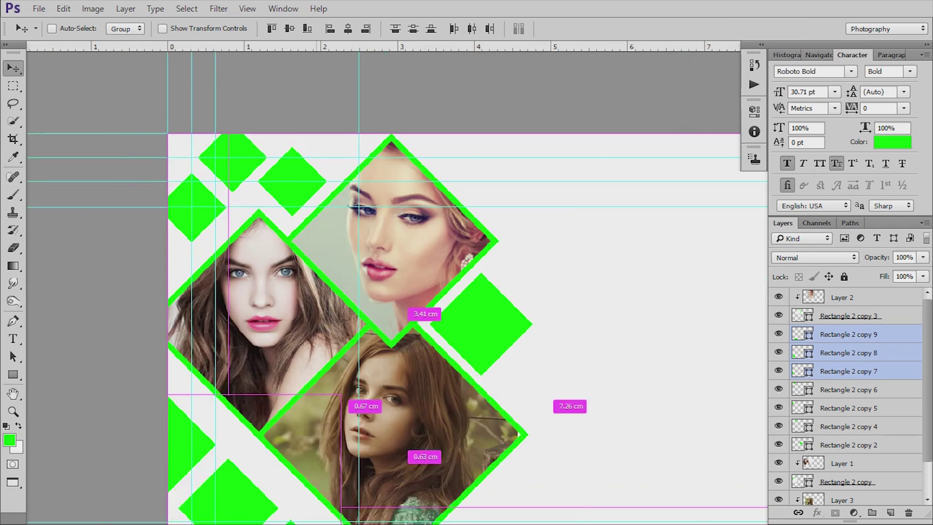
scroll(466, 311, down, 2)
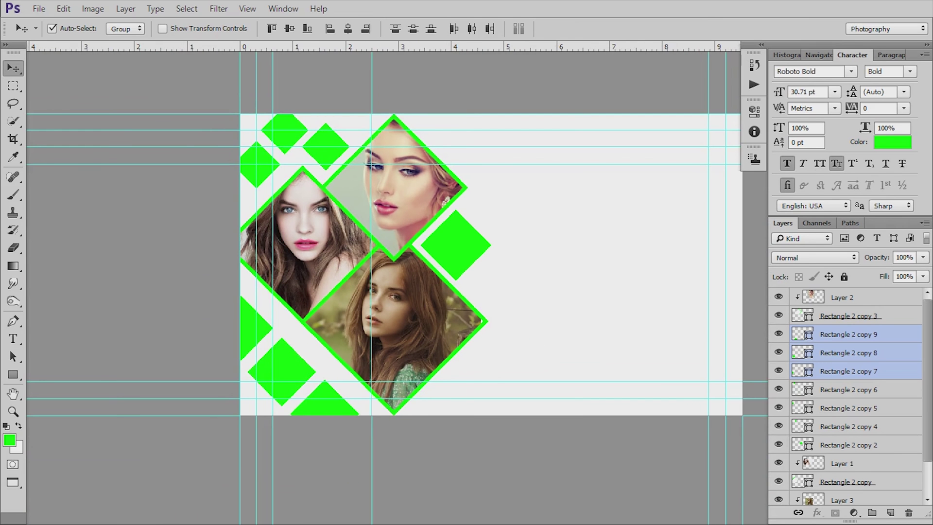
- Return to the standard screen mode, paste the black camera photo into the card and enlarge it beyond the card's edges
key(f)
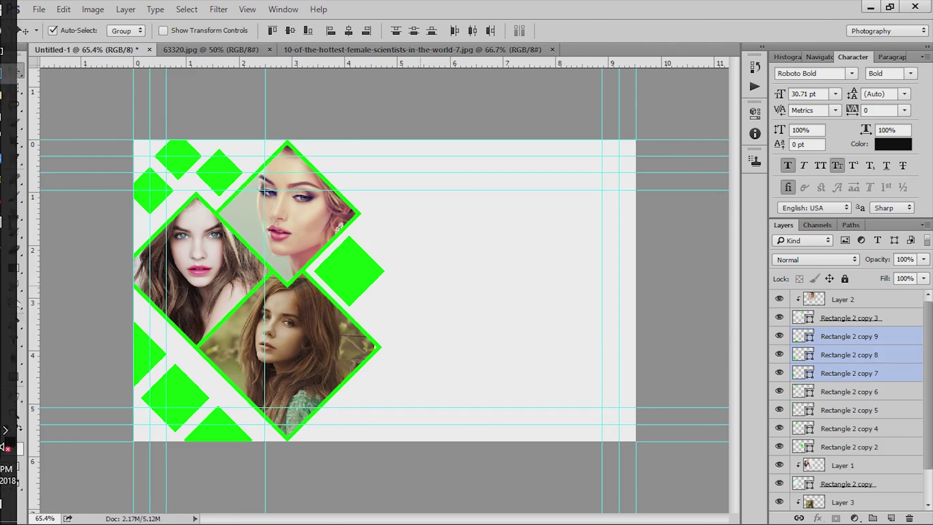
key(ctrl+v)
key(ctrl+t)
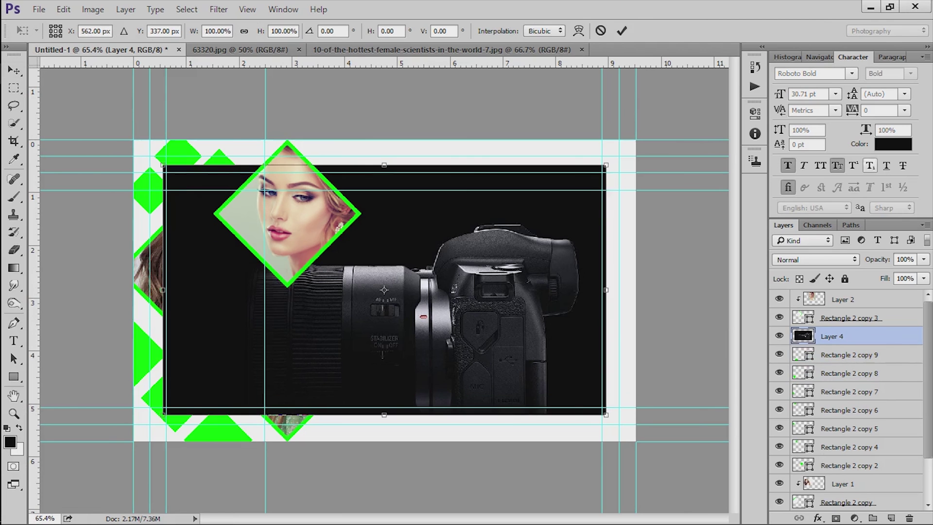
drag(605, 165, 720, 87)
- Position the camera photo so it covers the whole card and finish its scaling at about 140%
key(Left)
key(Left)
key(Left)
key(Left)
key(Left)
key(Left)
key(Left)
key(Left)
key(Left)
key(Left)
key(Left)
key(Left)
key(Up)
key(Up)
key(Up)
key(Up)
key(Up)
key(Up)
key(Up)
key(Up)
key(Up)
key(Up)
key(Up)
key(Up)
key(Up)
key(Up)
key(Up)
key(Up)
key(Up)
key(Up)
key(Up)
key(Up)
drag(399, 268, 381, 241)
scroll(381, 241, down, 2)
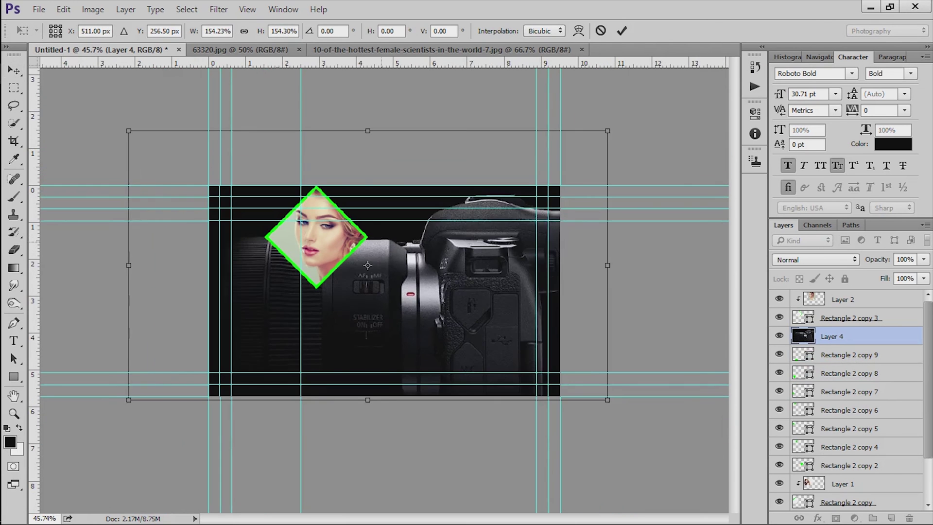
drag(129, 130, 174, 156)
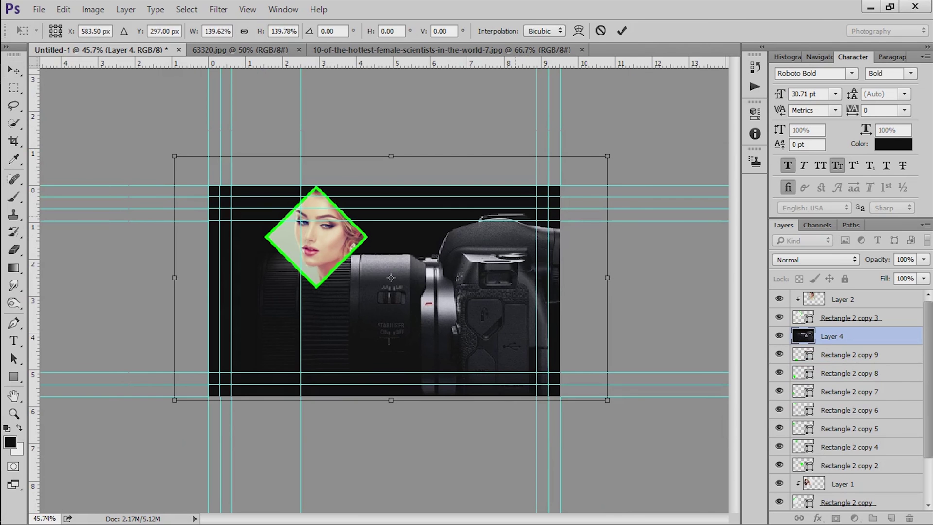
key(Return)
- Move the camera photo layer directly above the Color Fill 1 layer and lower its opacity to 47%
drag(845, 337, 845, 492)
scroll(572, 280, up, 2)
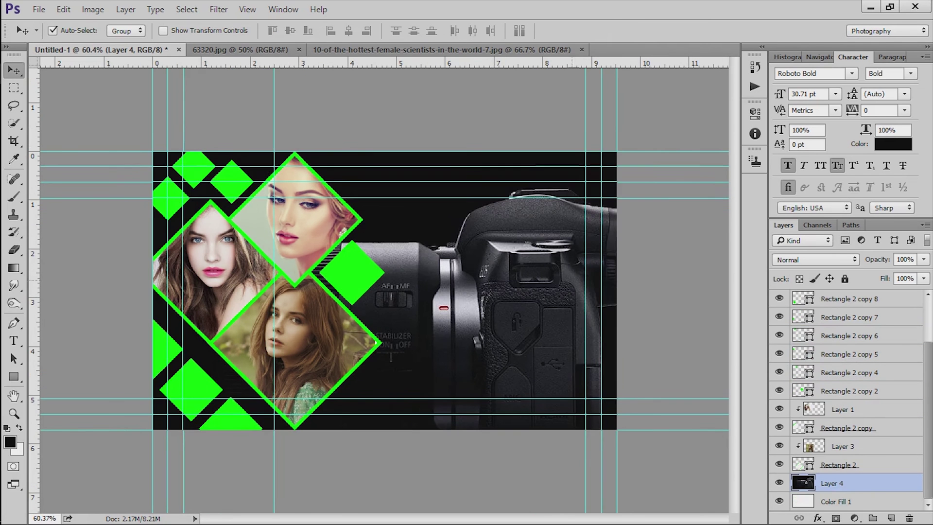
drag(878, 259, 842, 260)
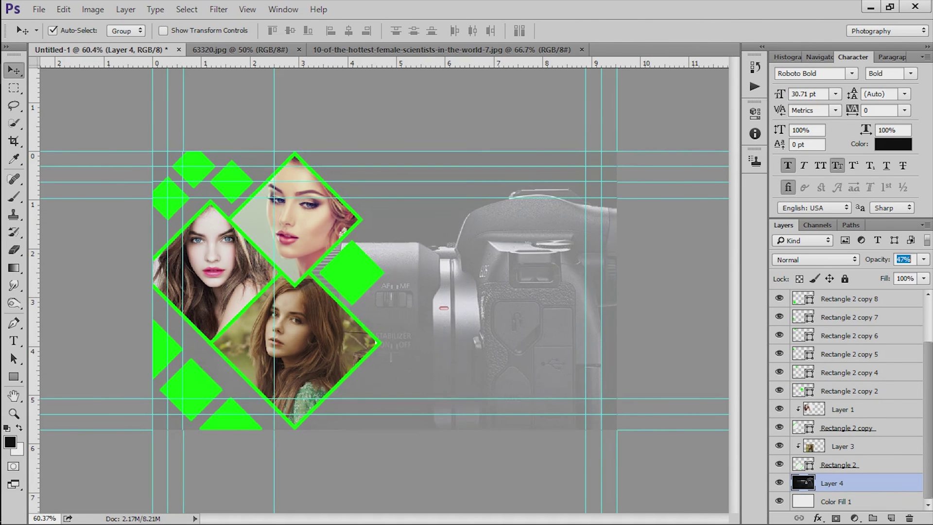
- Set the camera photo layer's opacity to 60%
text(60)
key(Return)
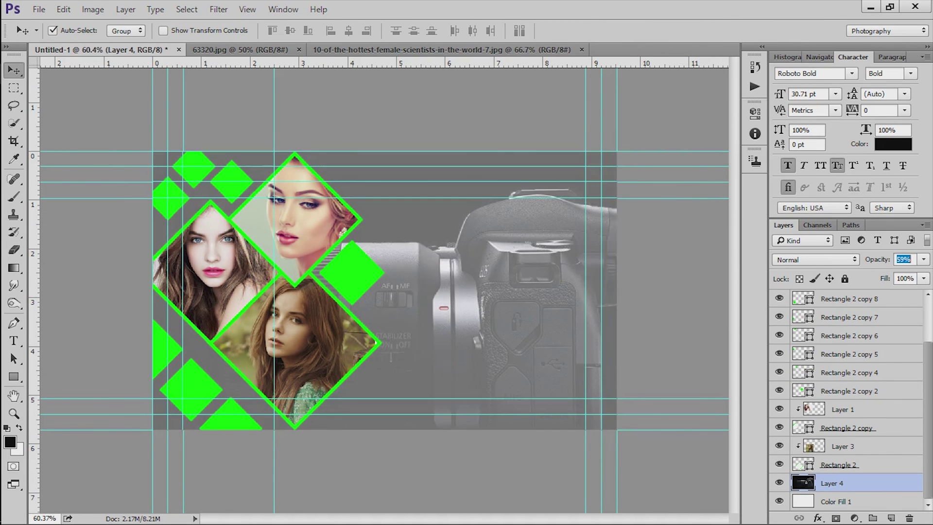
scroll(418, 249, down, 7)
scroll(418, 248, up, 6)
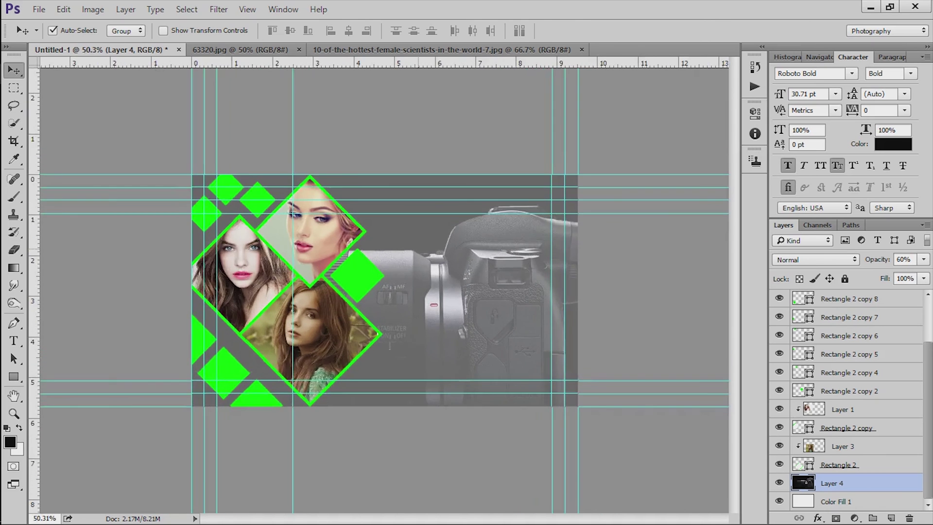
- Scale the camera photo to about 107.7% and centre it at about X 666.5, Y 277 px, still covering the card
scroll(437, 267, up, 2)
key(ctrl+t)
drag(394, 272, 442, 272)
scroll(388, 292, down, 3)
drag(667, 143, 703, 121)
drag(643, 244, 616, 248)
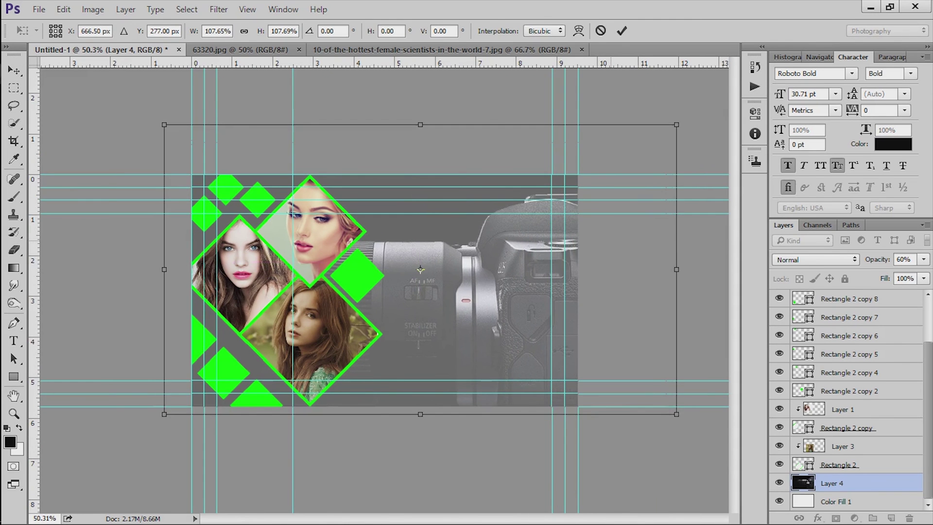
key(Return)
scroll(543, 248, down, 4)
scroll(385, 290, up, 7)
scroll(385, 290, down, 2)
- Add the title text "Yuvraj Clicks" in Roboto Bold above the camera lens
key(t)
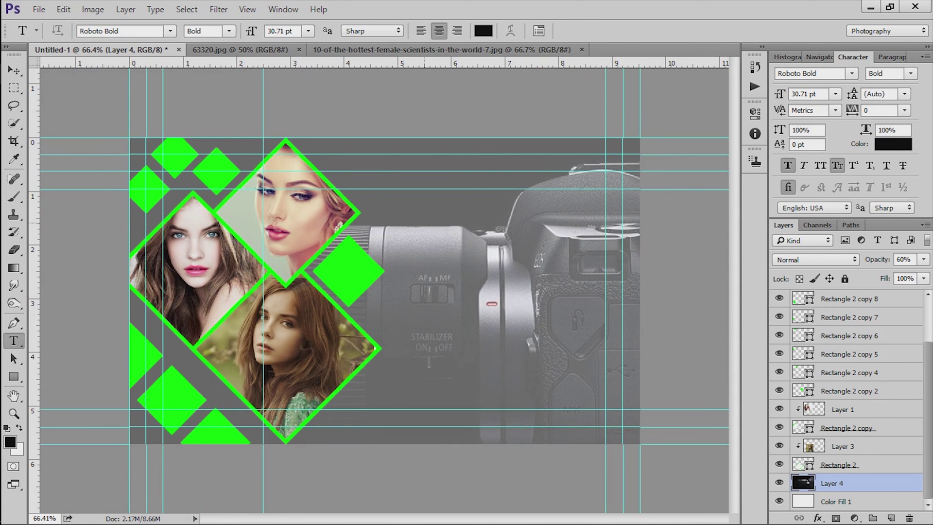
click(409, 210)
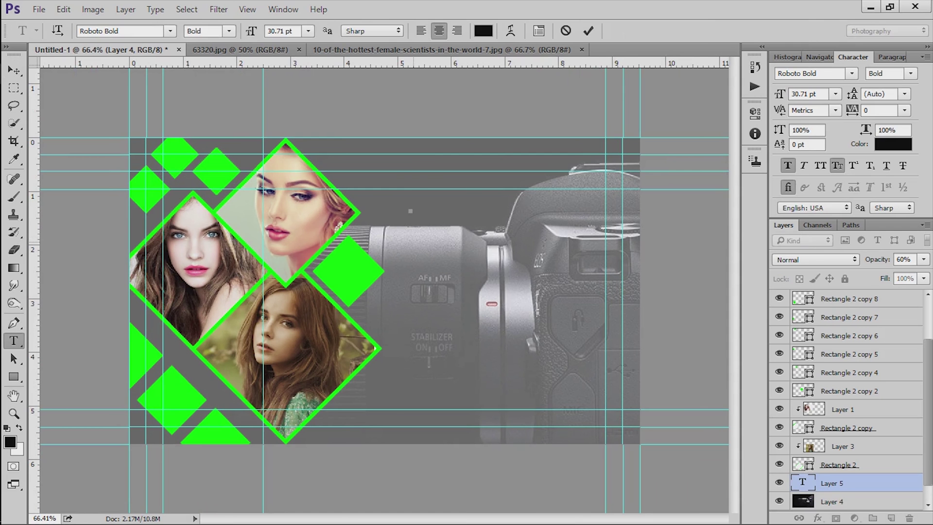
text(Yuvraj Clicks)
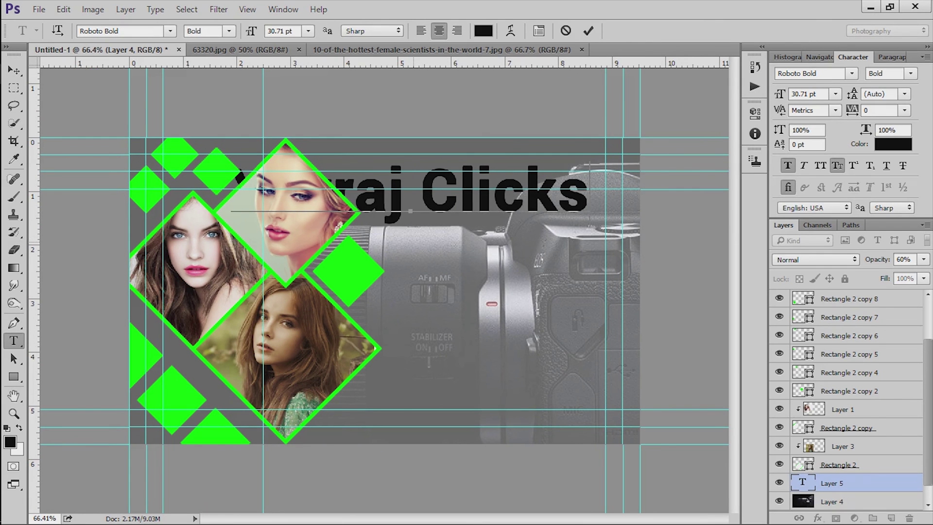
key(ctrl+Return)
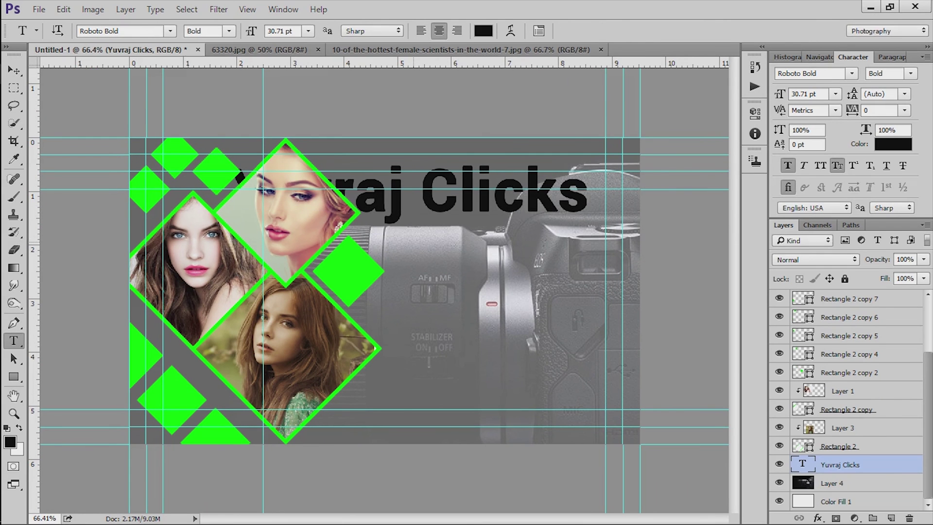
- Resize the title text to about 22.2 pt and place it in the card's upper area, just right of the portrait diamonds
key(ctrl+t)
drag(589, 162, 519, 174)
drag(457, 193, 532, 208)
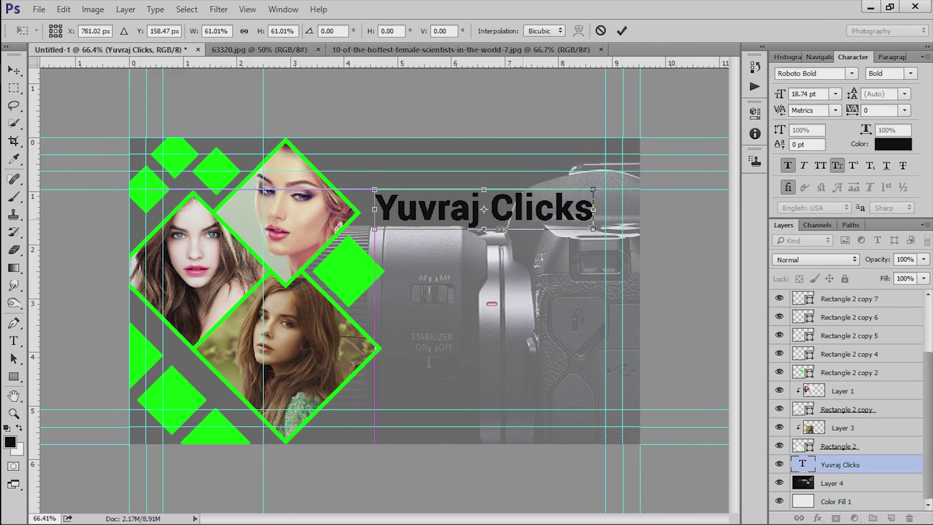
key(Return)
key(t)
key(ctrl+t)
drag(593, 188, 608, 185)
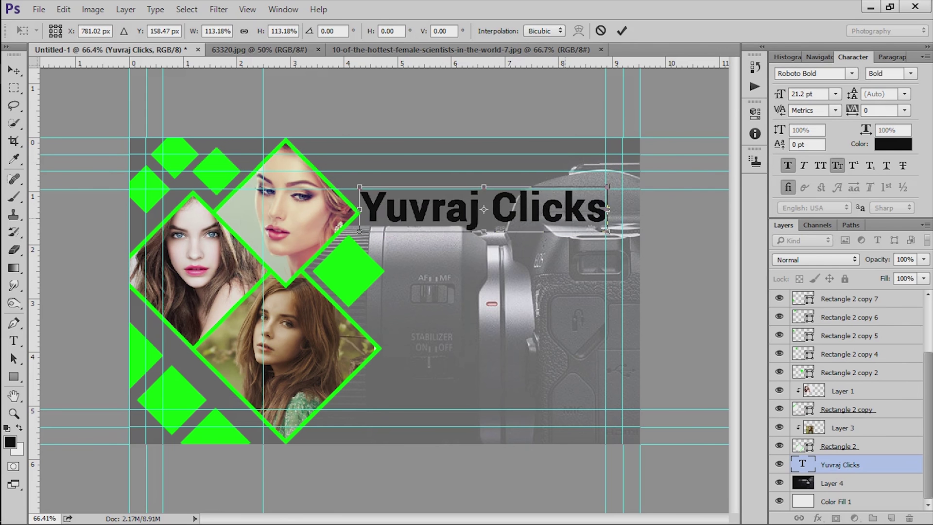
drag(559, 210, 566, 190)
key(Return)
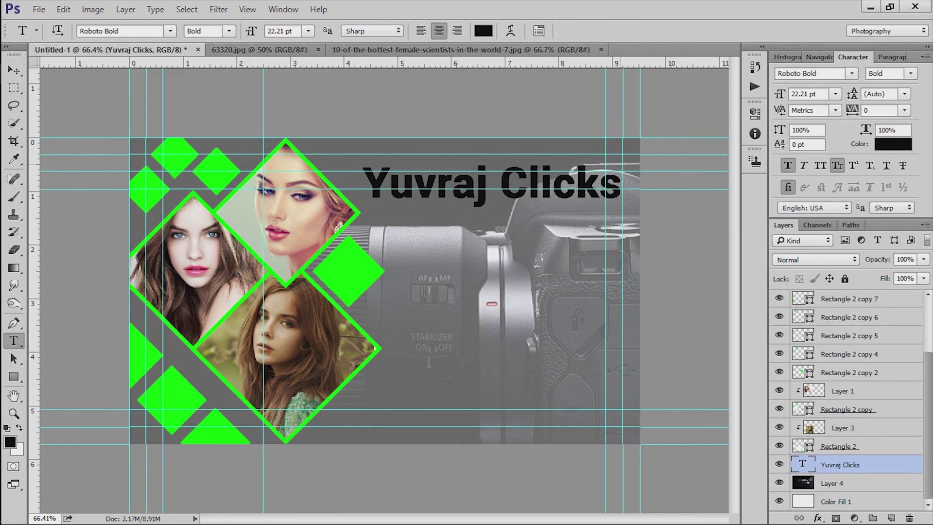
- Turn off faux bold on the title text
double_click(605, 187)
key(ctrl+shift+b)
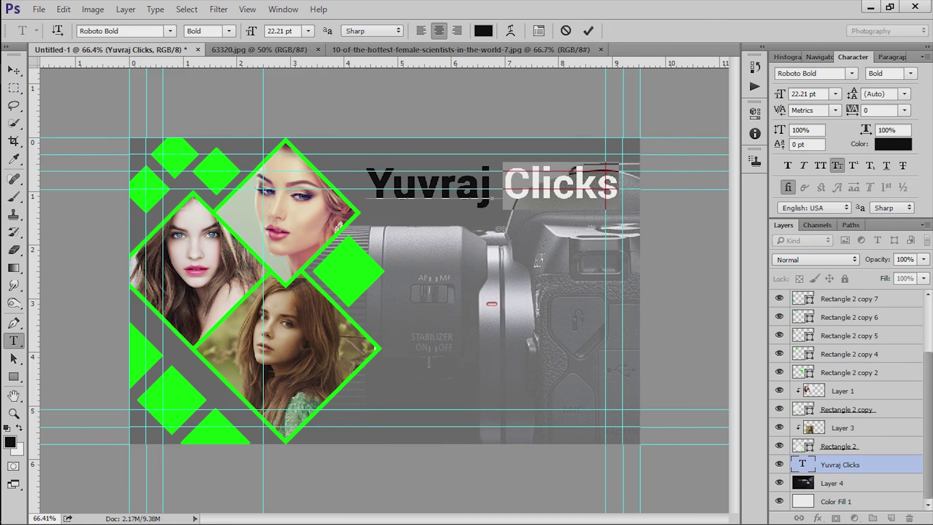
key(ctrl+Return)
drag(507, 182, 618, 182)
- Colour the title word "Yuvraj" white (ffffff) and the word "Clicks" in the accent diamonds' green
double_click(429, 184)
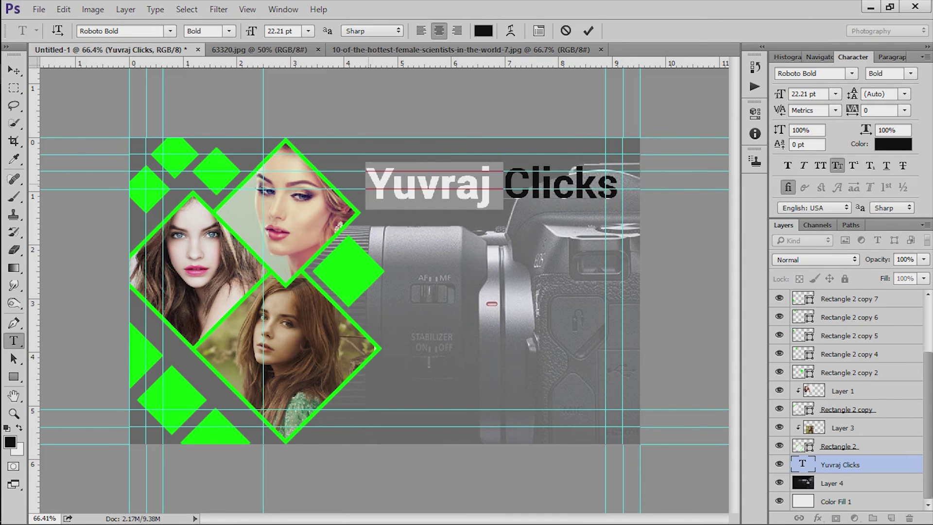
click(483, 31)
text(ffffff)
key(Return)
drag(503, 185, 634, 186)
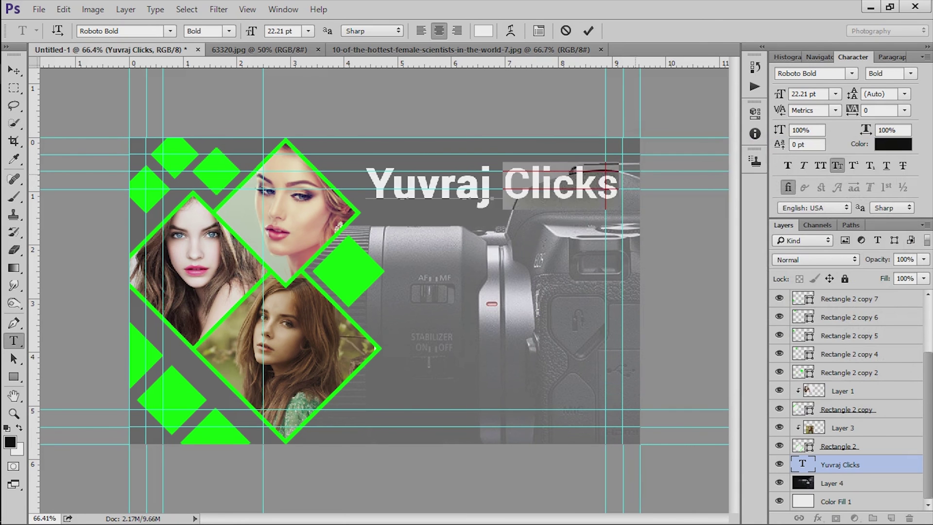
click(484, 32)
click(348, 266)
key(Return)
click(589, 31)
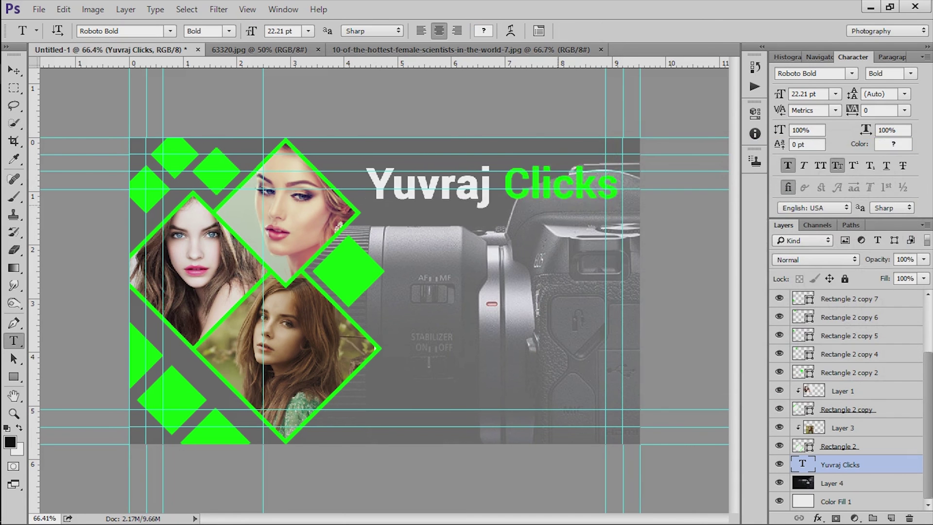
scroll(425, 254, down, 3)
scroll(425, 253, up, 2)
scroll(369, 280, up, 2)
scroll(383, 299, up, 1)
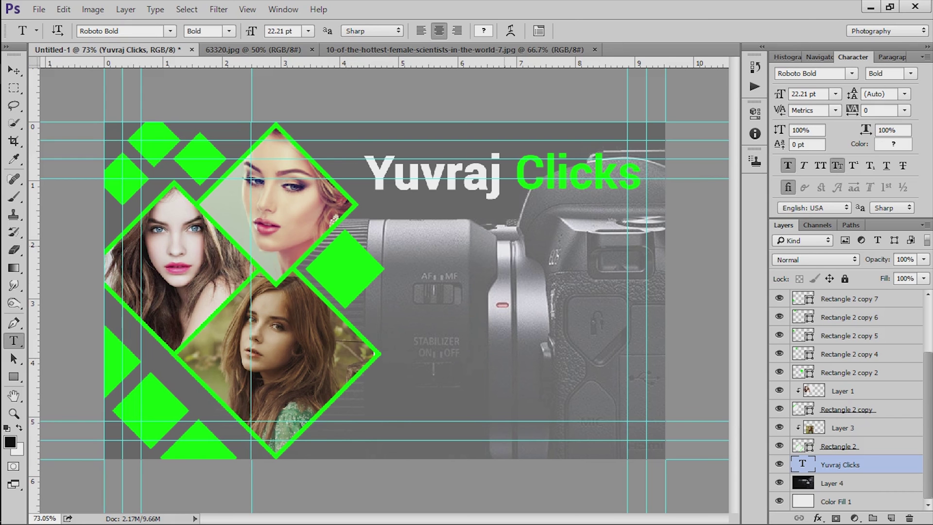
click(404, 240)
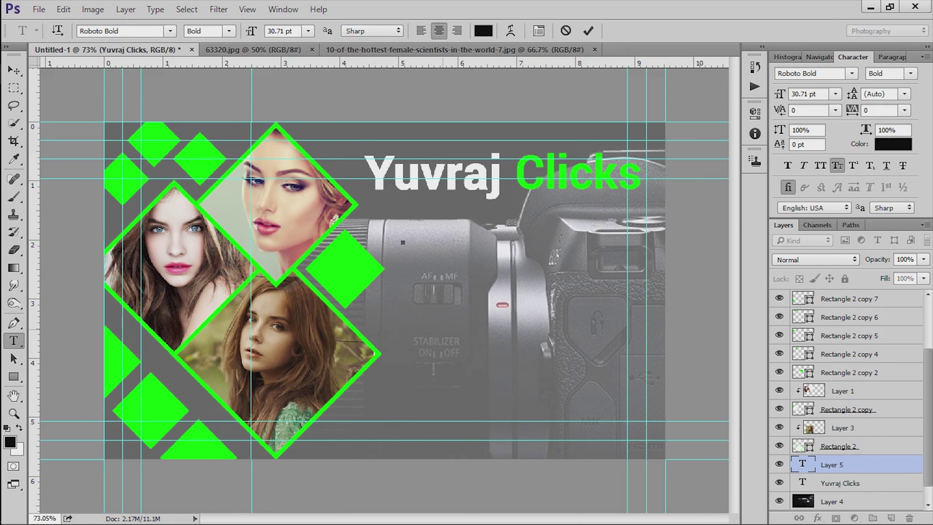
text(Name)
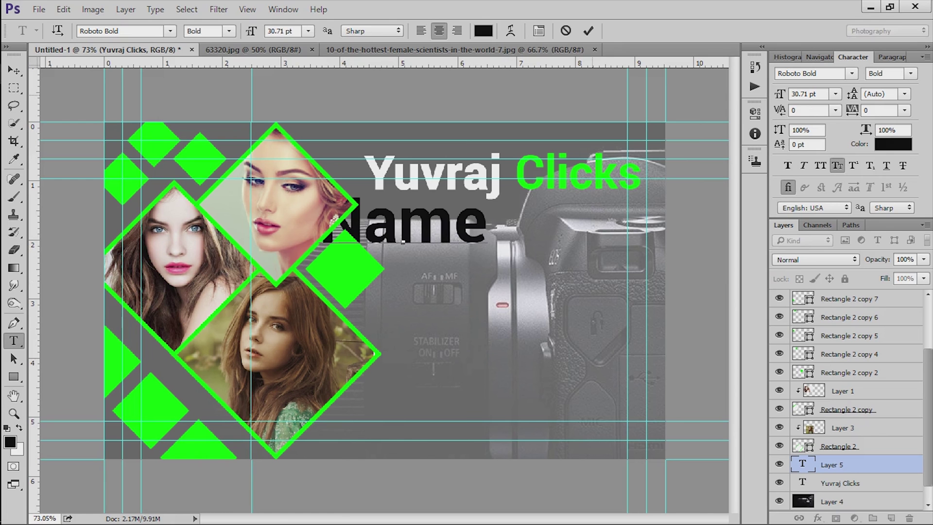
key(Escape)
- Create a paragraph text box below the title, enter "Name" in it and set the text size to 9 pt
drag(384, 212, 620, 410)
text(N)
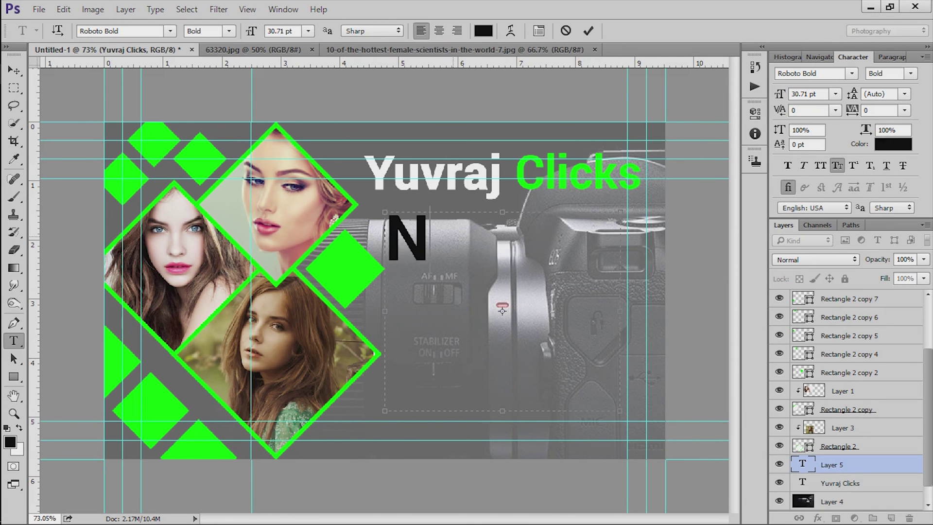
text(ame)
key(ctrl+a)
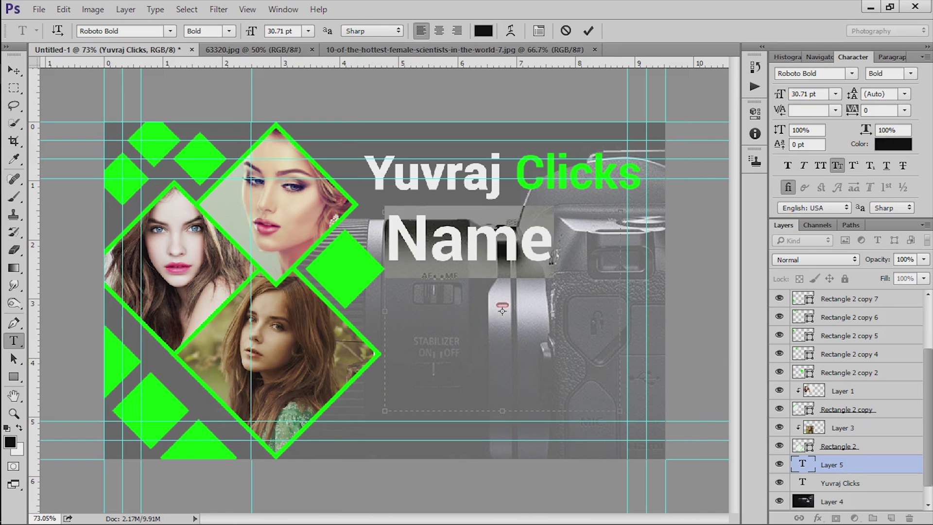
click(308, 31)
click(291, 96)
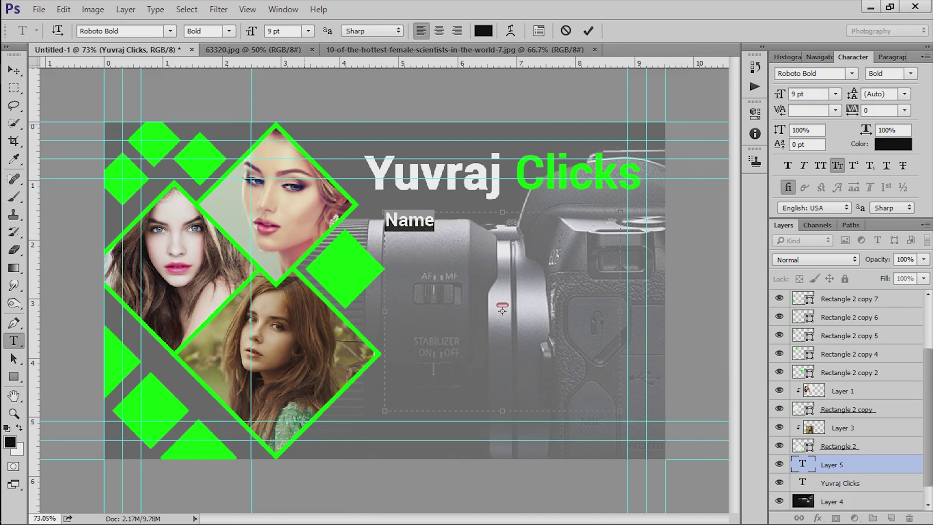
- Complete the first contact line so it reads "Name - ABCDEFG"
click(434, 221)
text(-)
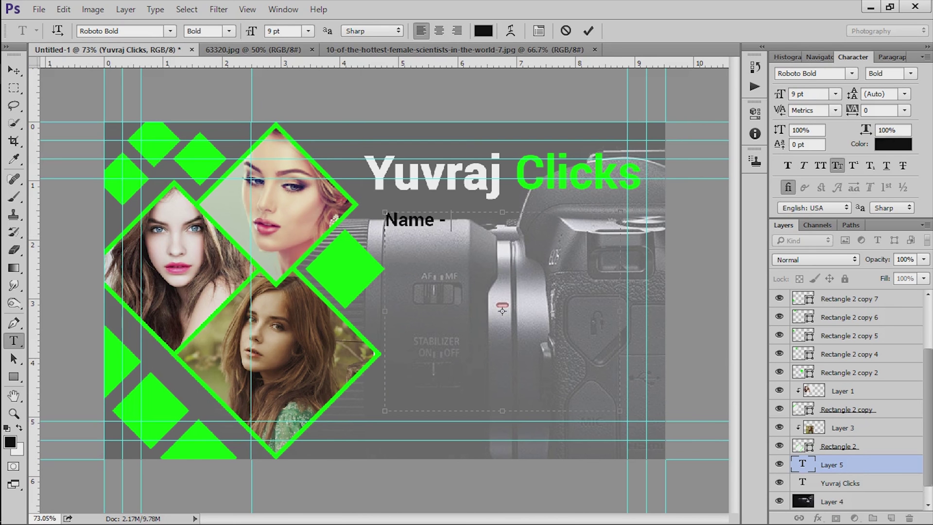
text(ABCDEFG)
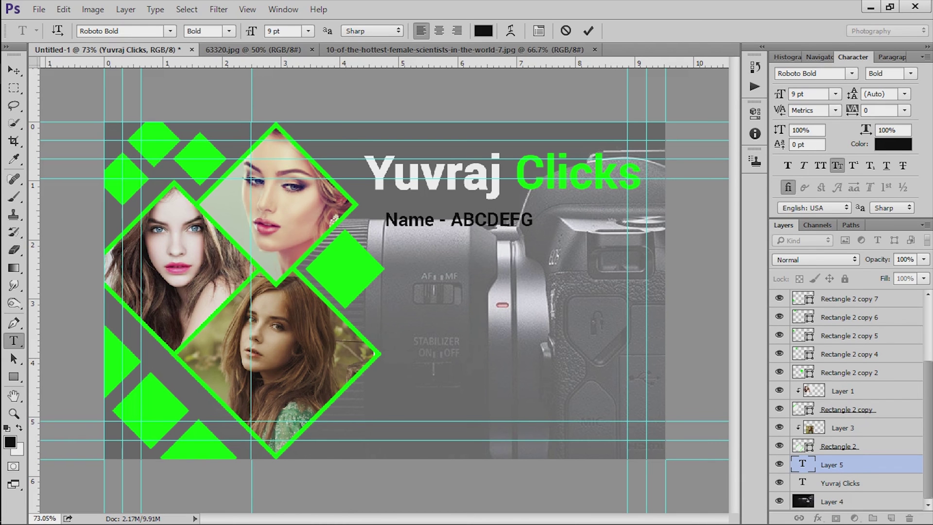
key(ctrl+Return)
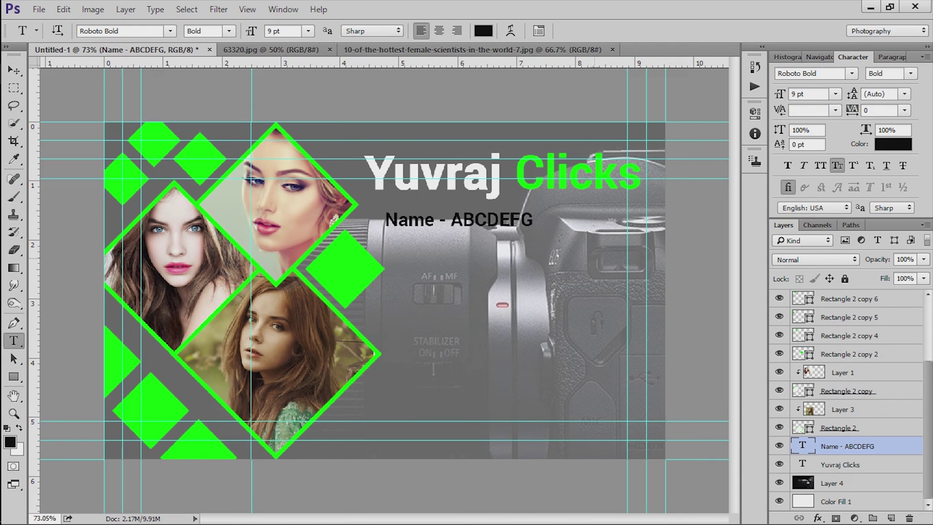
- Add a "G.Mail -" line with the contact's e-mail address below the name line
click(502, 310)
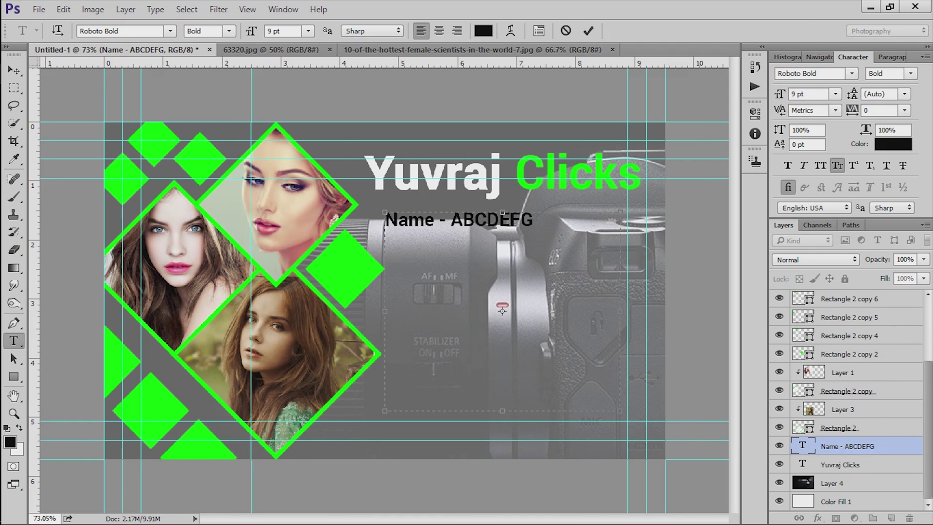
text(g)
key(BackSpace)
text(G.m)
key(BackSpace)
text(Mail -ABCDE)
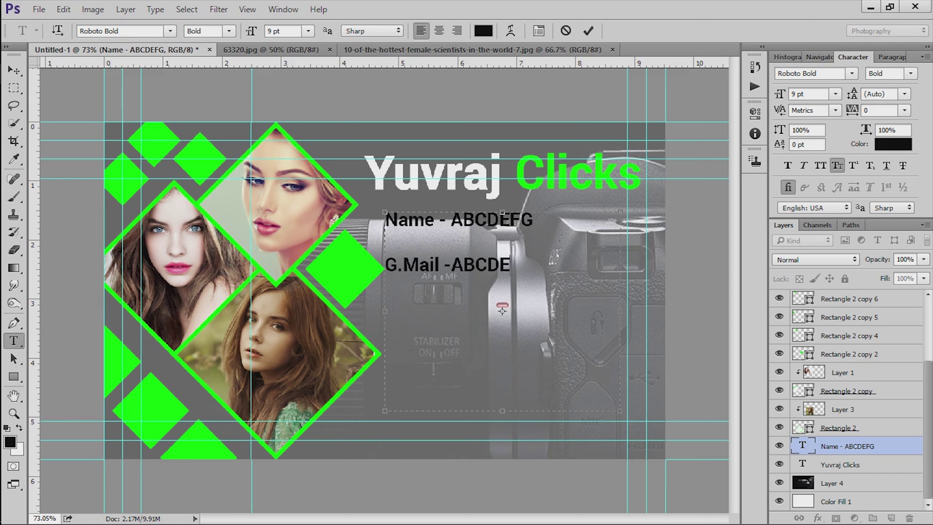
text(FG@g- mail.com)
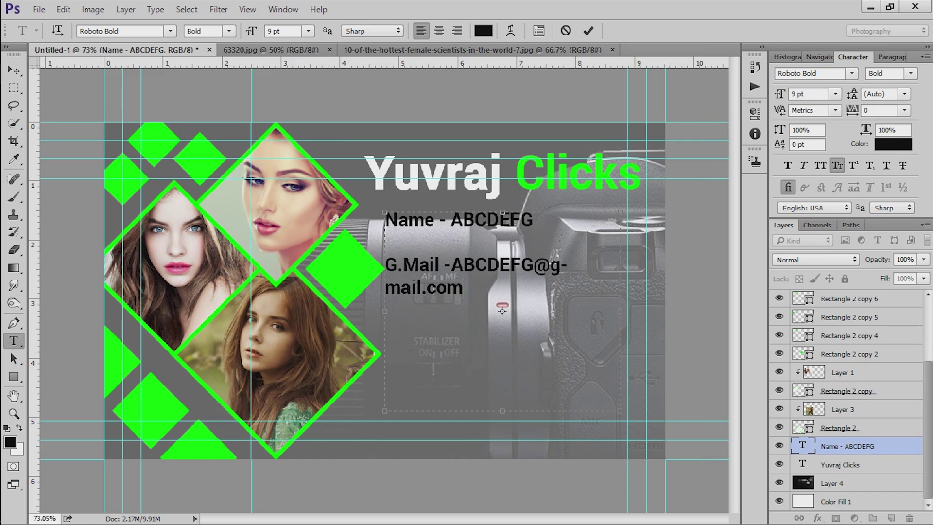
- Rewrite the e-mail's user part in lowercase, widen the text box to fit it on one line and remove the blank line above
drag(450, 265, 533, 265)
text(abcd)
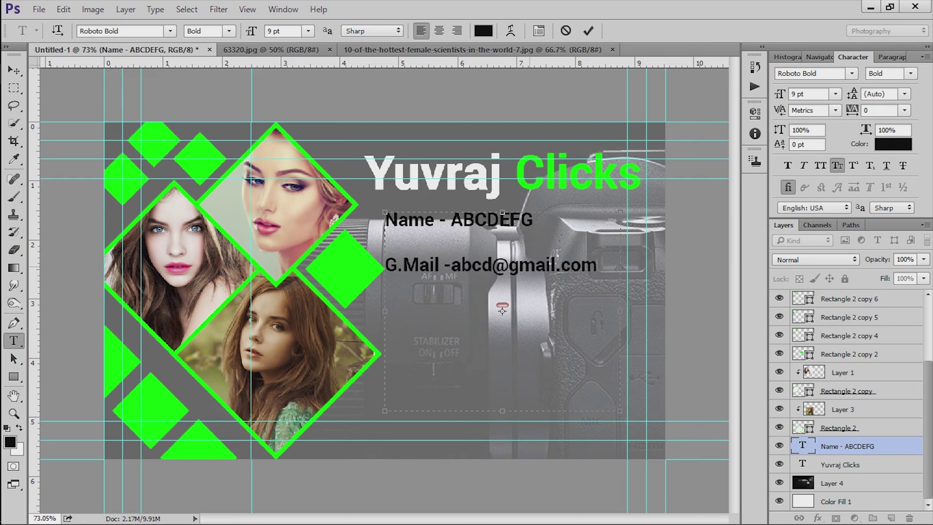
text(efg)
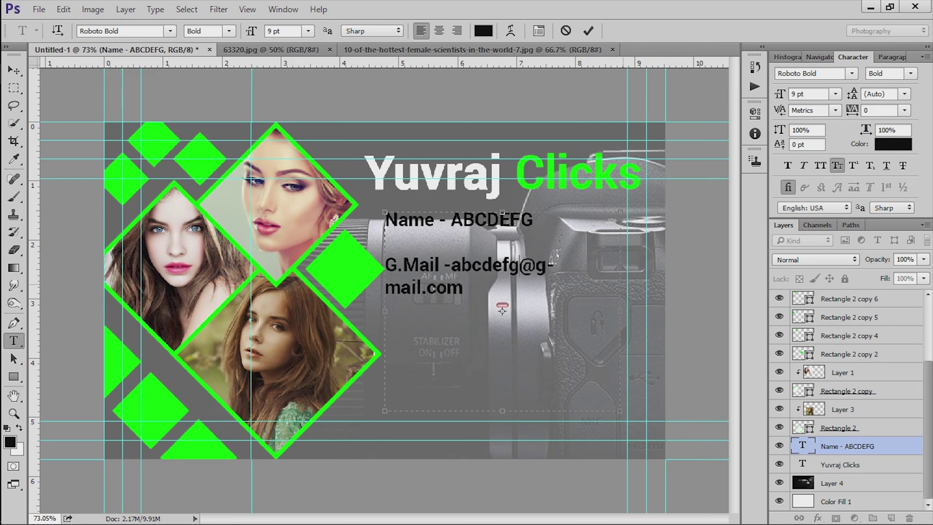
drag(619, 281, 657, 280)
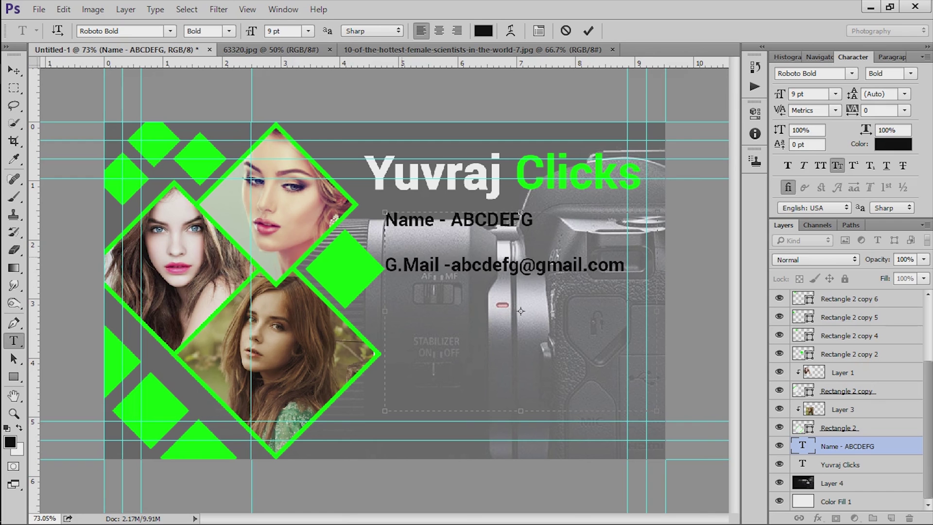
key(BackSpace)
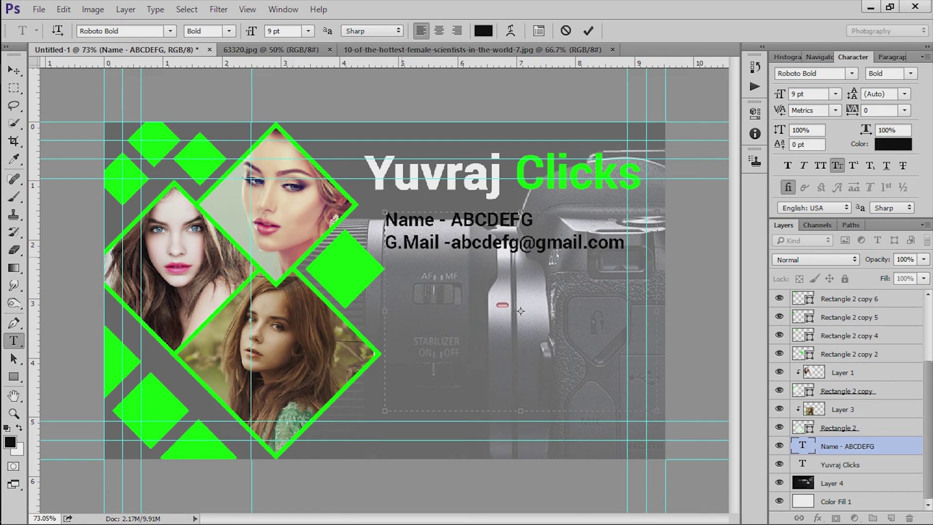
- Add a "Mobile No. -" line with the contact's phone number and fit it on one line by widening the box and removing the extra space
key(Return)
text(Mobile No)
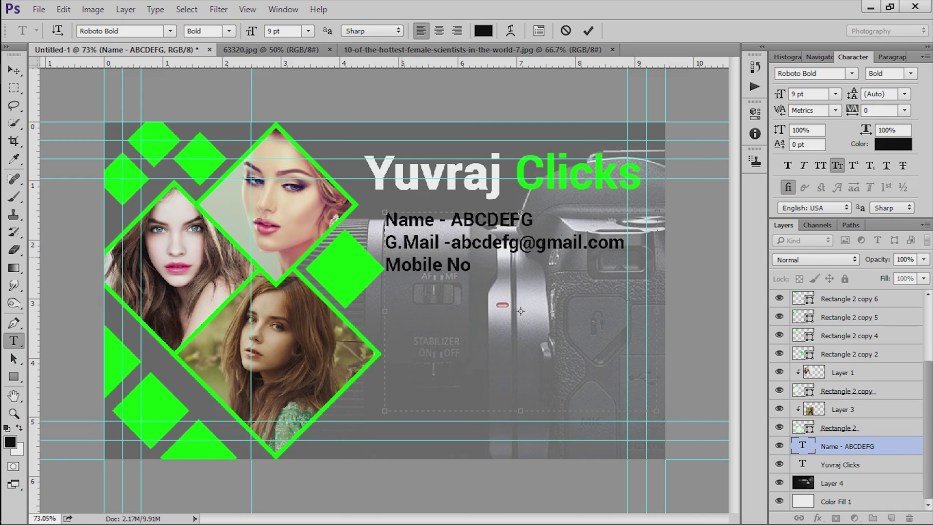
text(. - 1234567890)
key(ctrl+Return)
click(423, 310)
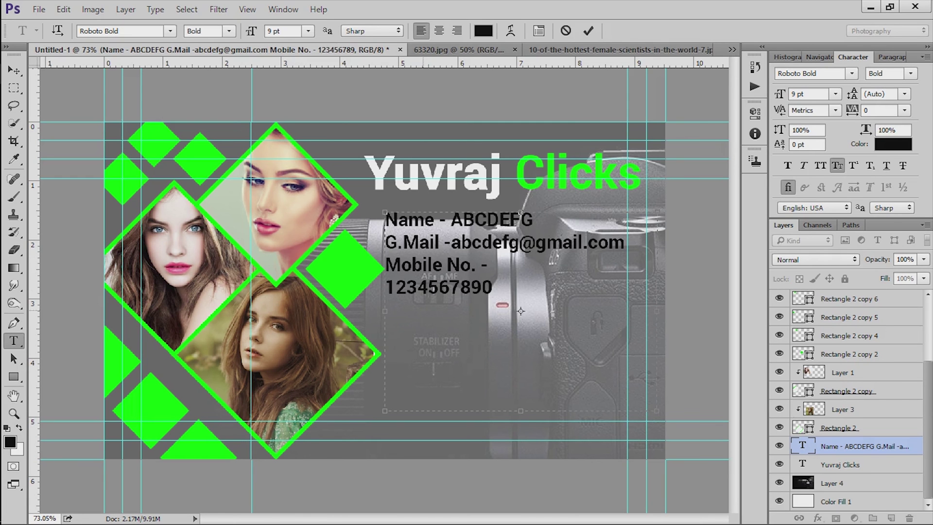
drag(657, 311, 664, 311)
key(BackSpace)
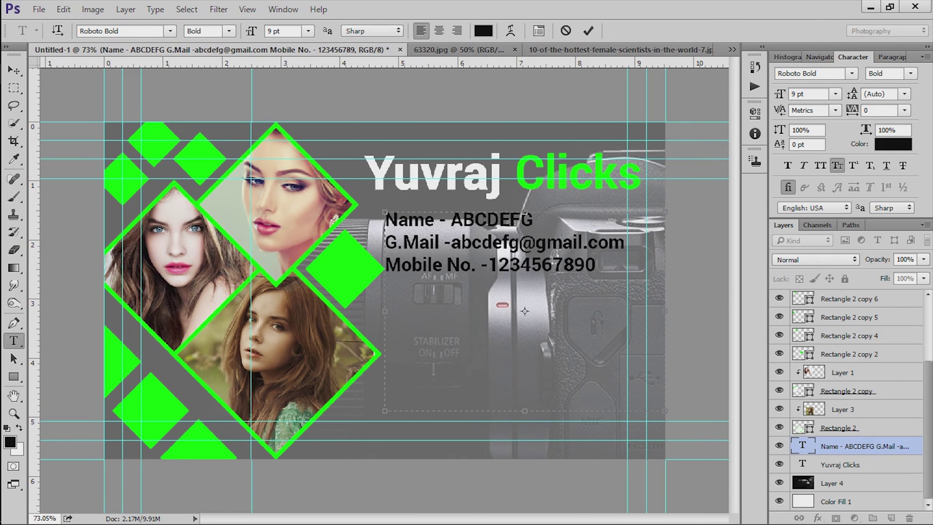
- Colour all three contact lines white
key(ctrl+a)
click(483, 31)
click(552, 183)
click(864, 173)
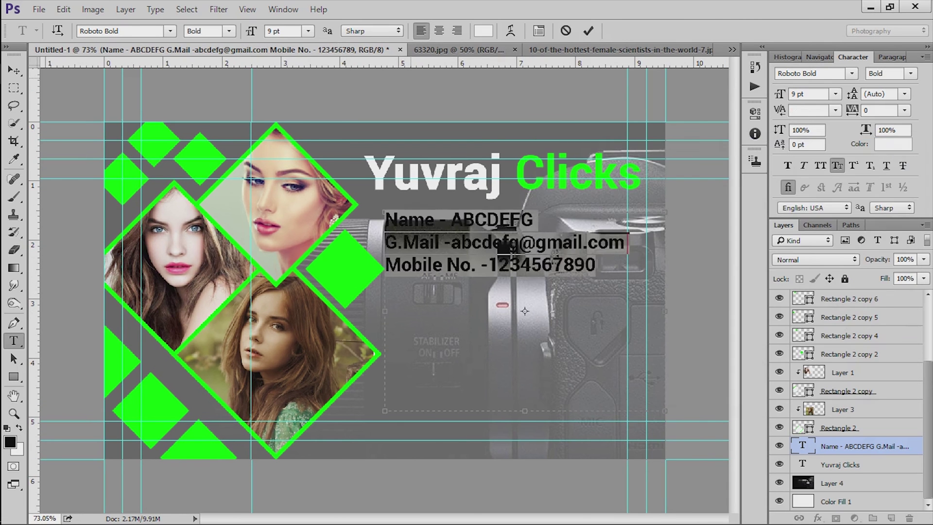
key(ctrl+Return)
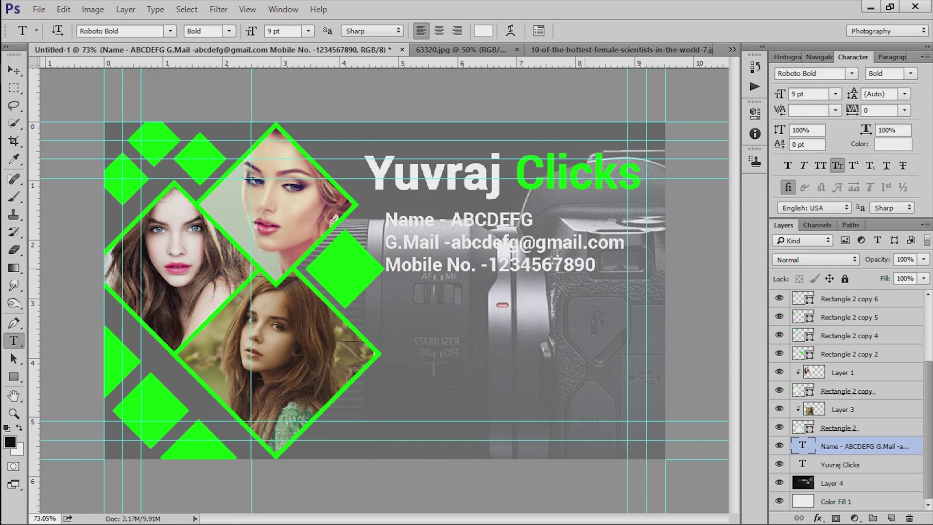
click(578, 266)
scroll(524, 311, up, 2)
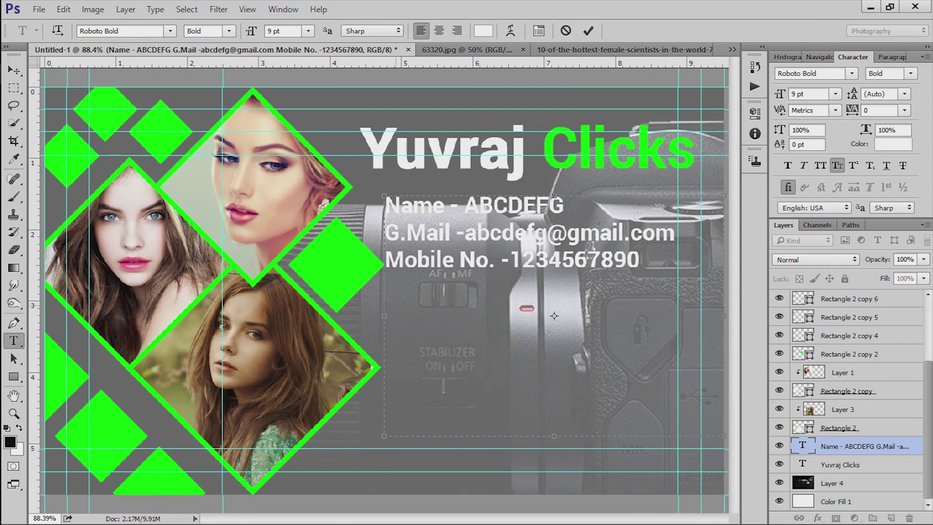
text(Website)
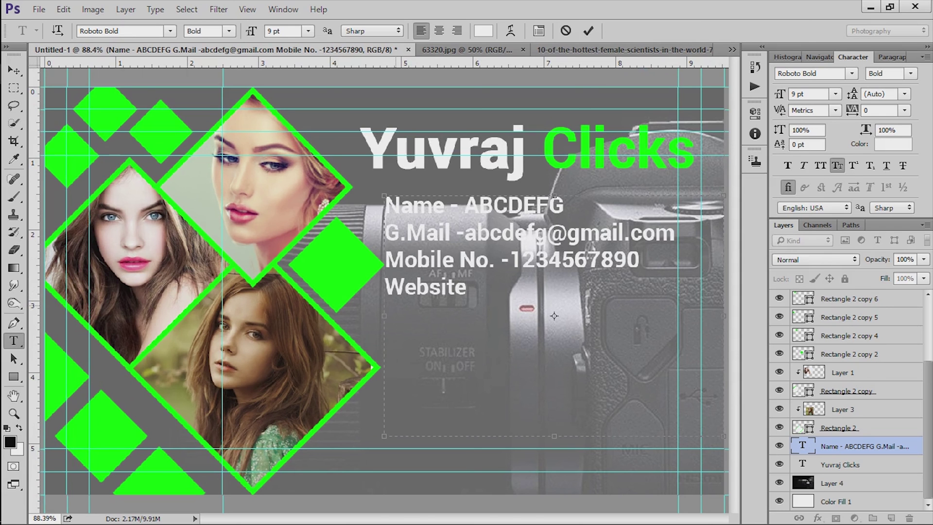
text( - www)
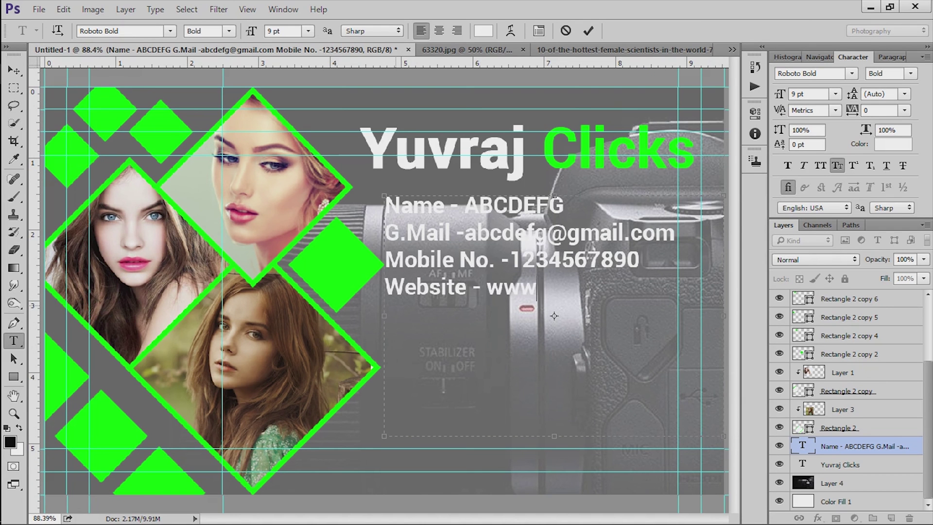
text(.abcd.)
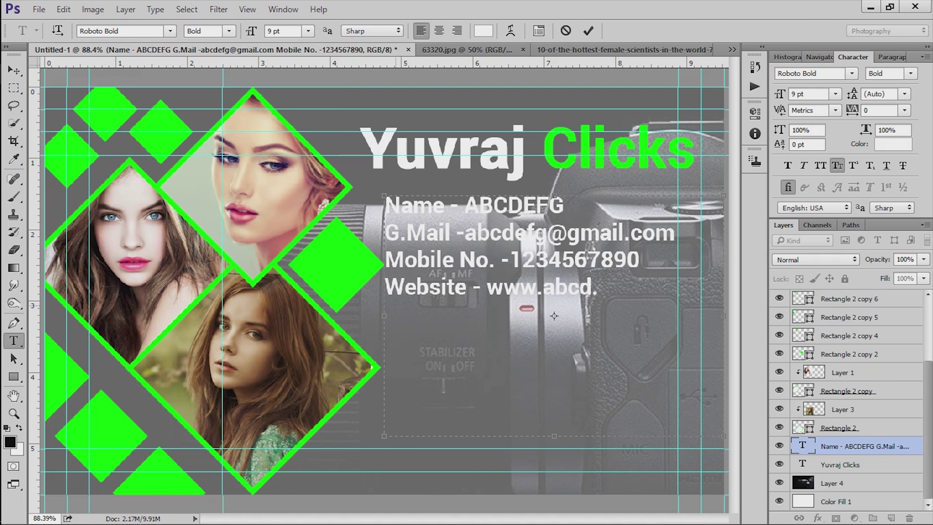
text(com)
key(ctrl+Return)
- Move the contact text block down and slightly right, leaving a wider gap below the title
scroll(385, 287, down, 2)
key(ctrl+t)
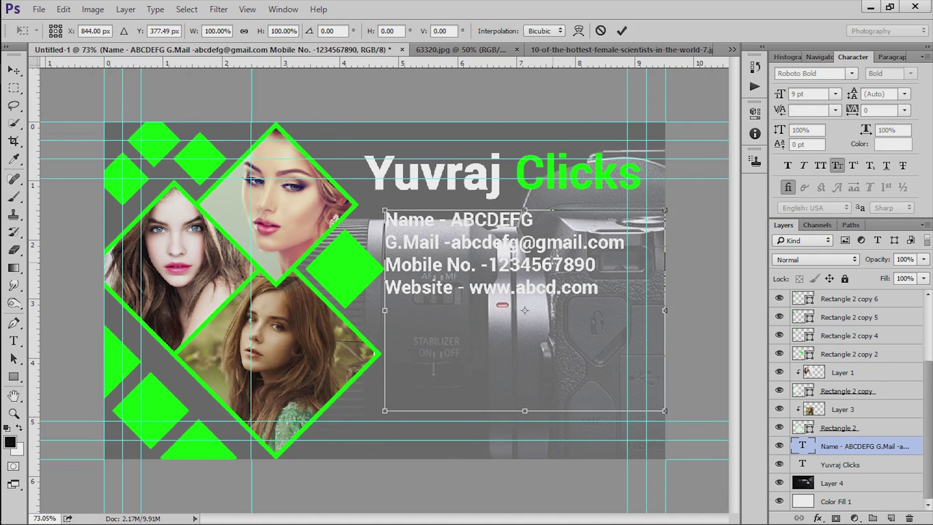
drag(556, 265, 578, 317)
key(Return)
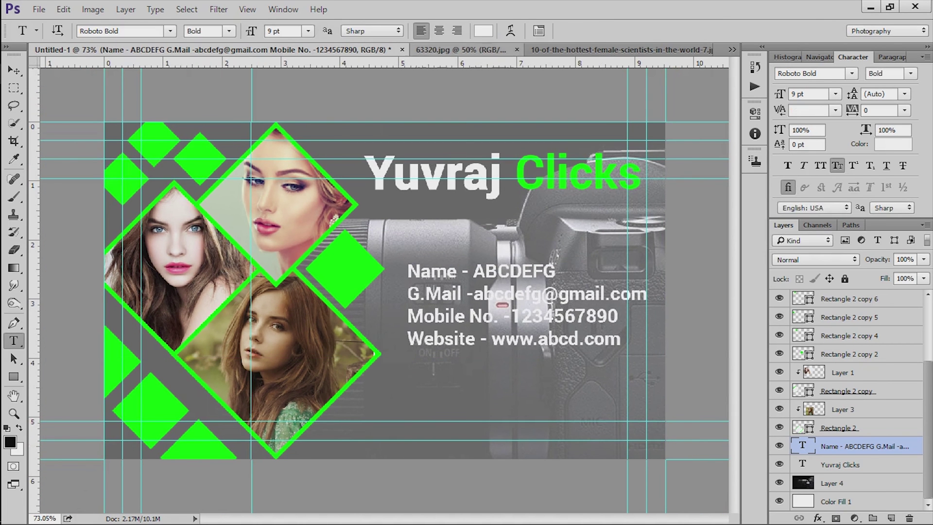
- Colour the contact text with the same bright green as the diamonds
click(483, 31)
click(346, 266)
key(Return)
scroll(480, 263, down, 2)
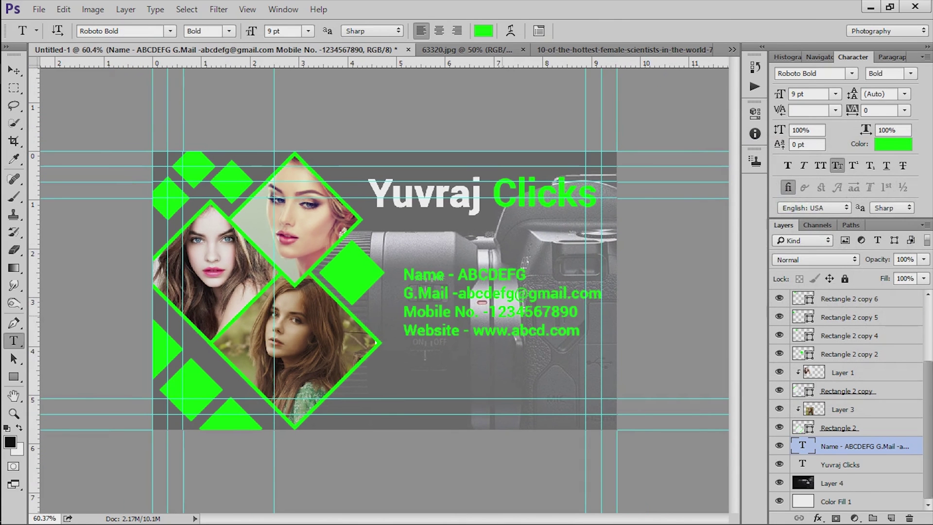
- Scale the contact text down to 8.93 pt and shift it slightly left towards the portrait diamonds
key(ctrl+t)
drag(637, 265, 629, 270)
drag(566, 316, 556, 316)
key(Return)
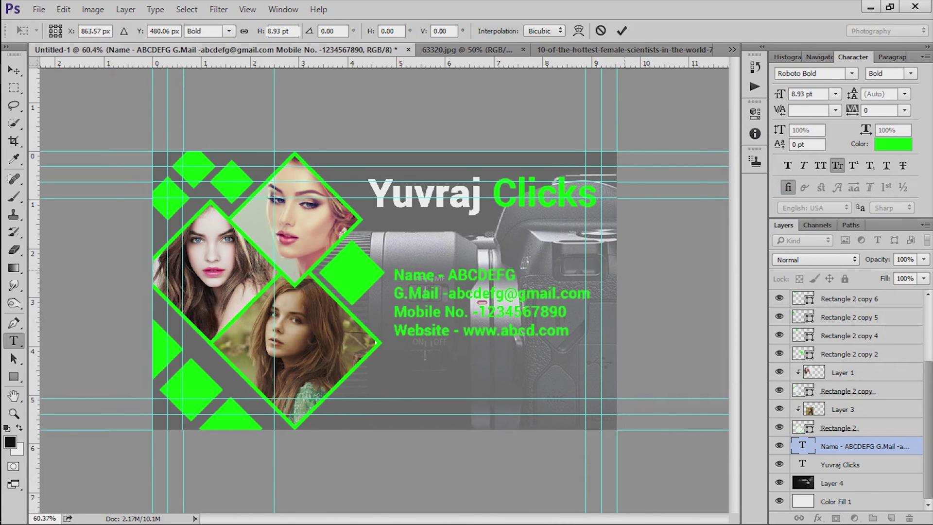
scroll(383, 296, down, 1)
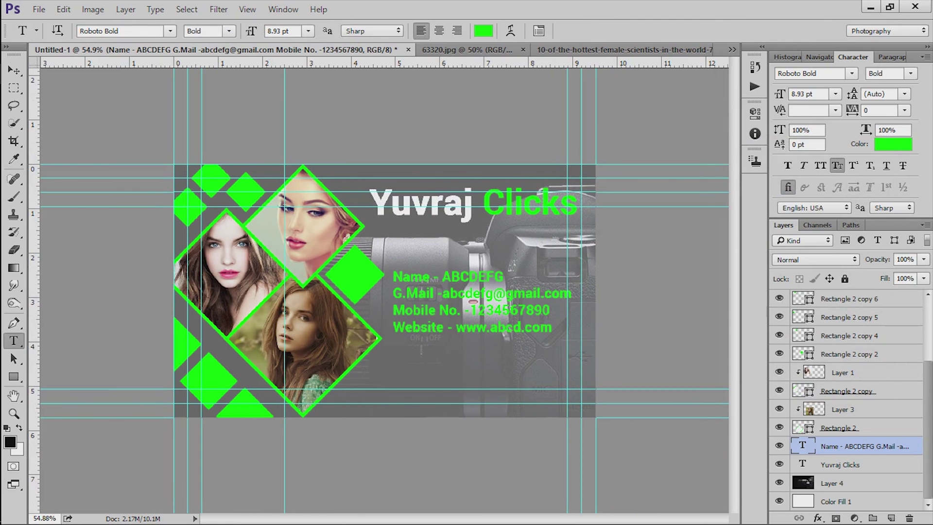
- Colour the whole contact text block white
click(483, 32)
click(550, 182)
key(Return)
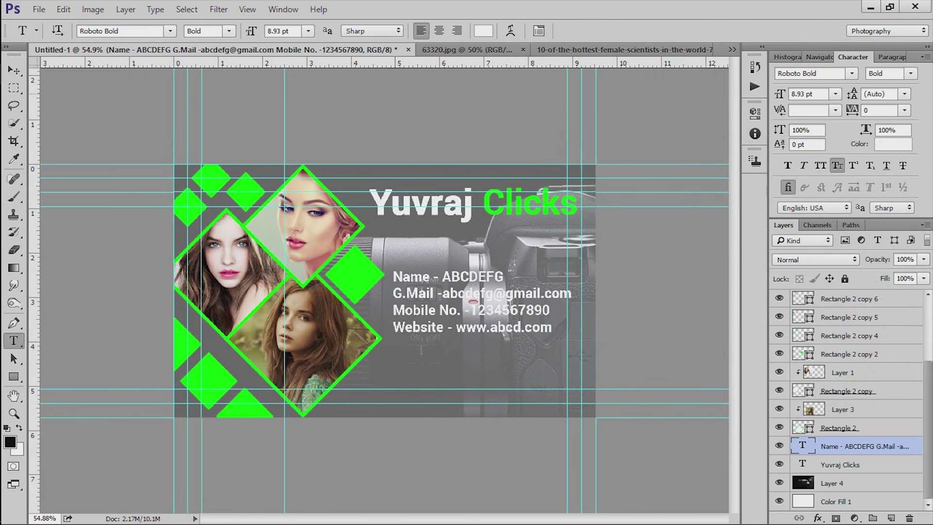
- Give the contact text layer a 2 px outside stroke in the diamonds' green at 14% opacity
scroll(384, 295, up, 2)
double_click(915, 447)
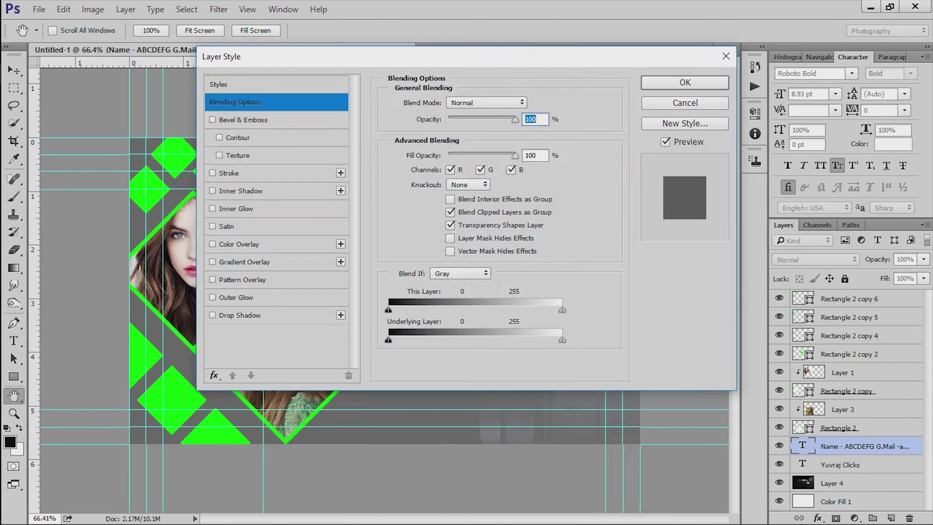
drag(369, 55, 746, 124)
click(608, 240)
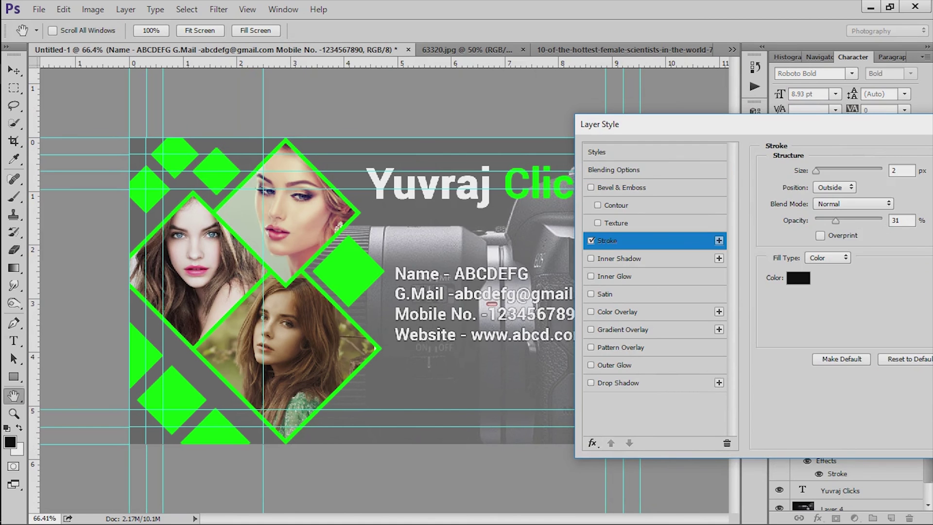
click(798, 278)
click(351, 271)
click(863, 174)
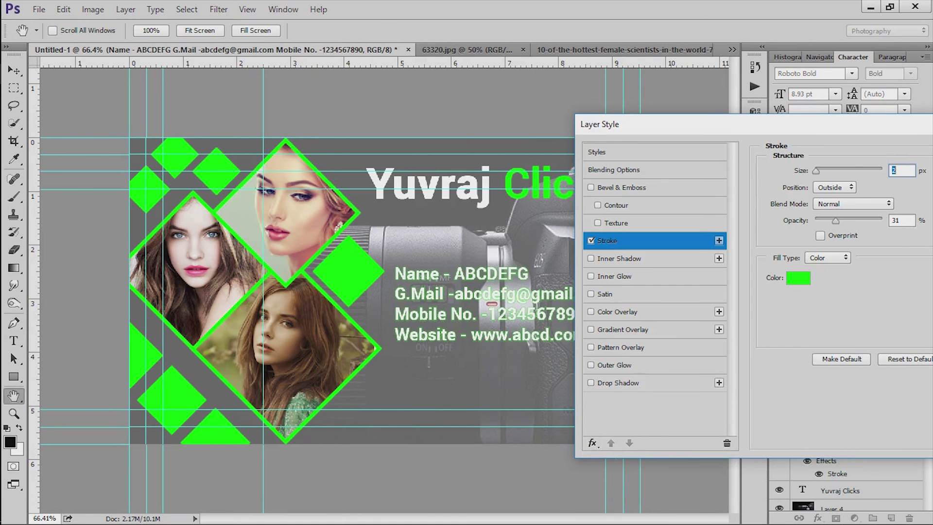
drag(763, 125, 414, 191)
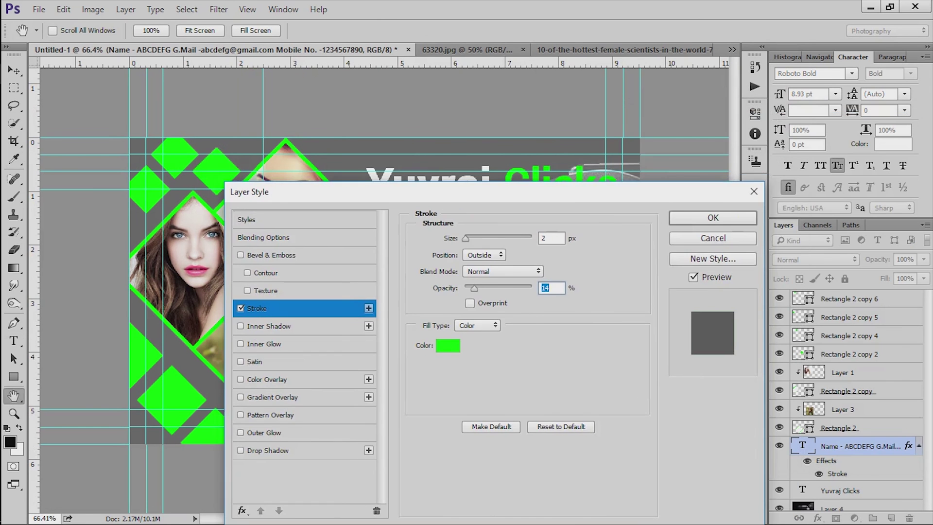
click(713, 217)
- Examine the contact text's stroke up close and the overall look of the card
scroll(479, 348, up, 5)
scroll(479, 347, up, 3)
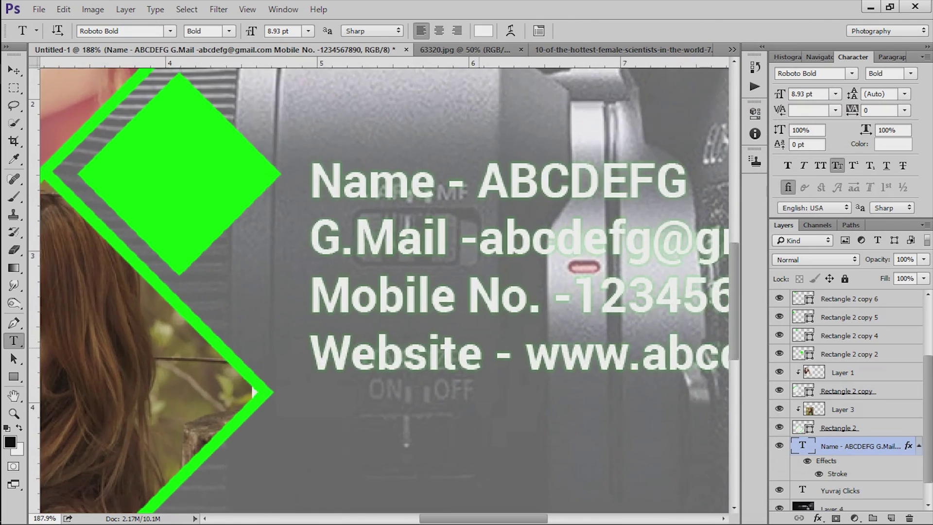
scroll(479, 348, down, 4)
scroll(479, 347, down, 3)
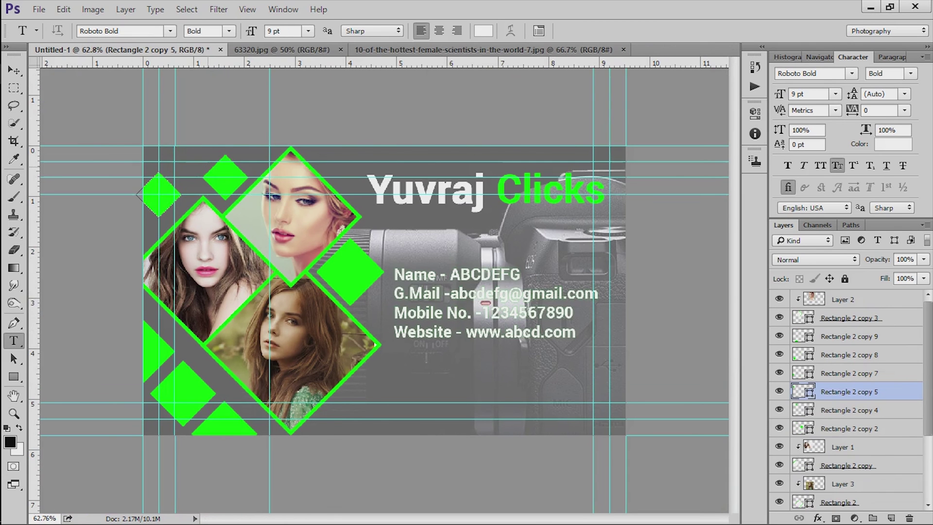
scroll(385, 290, down, 3)
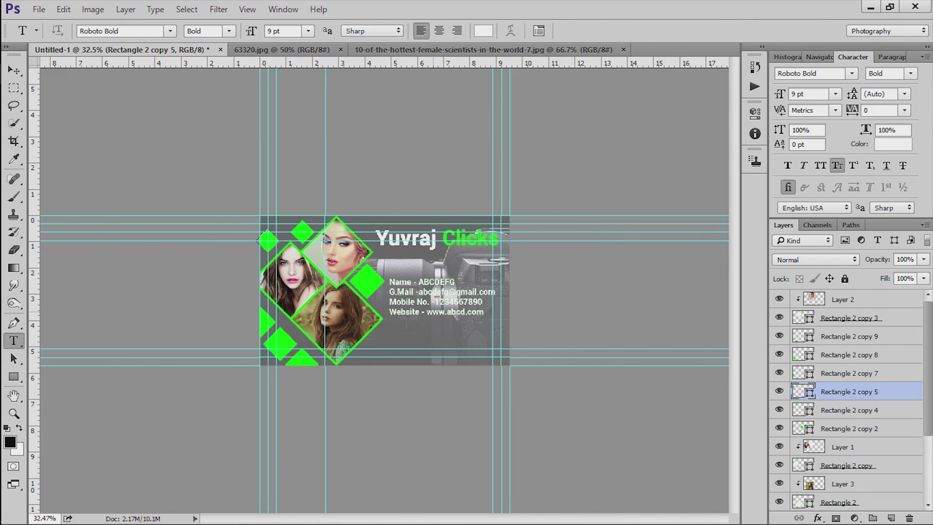
scroll(385, 291, up, 3)
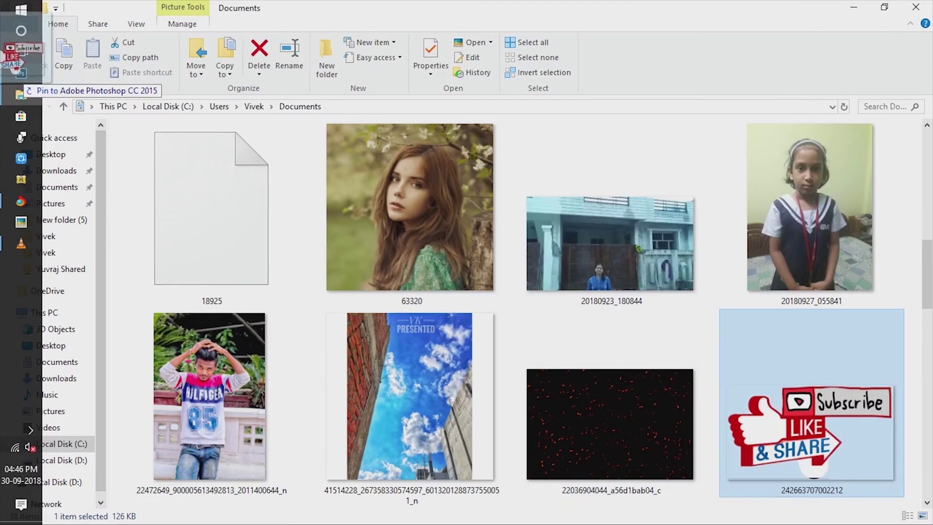
drag(19, 80, 384, 291)
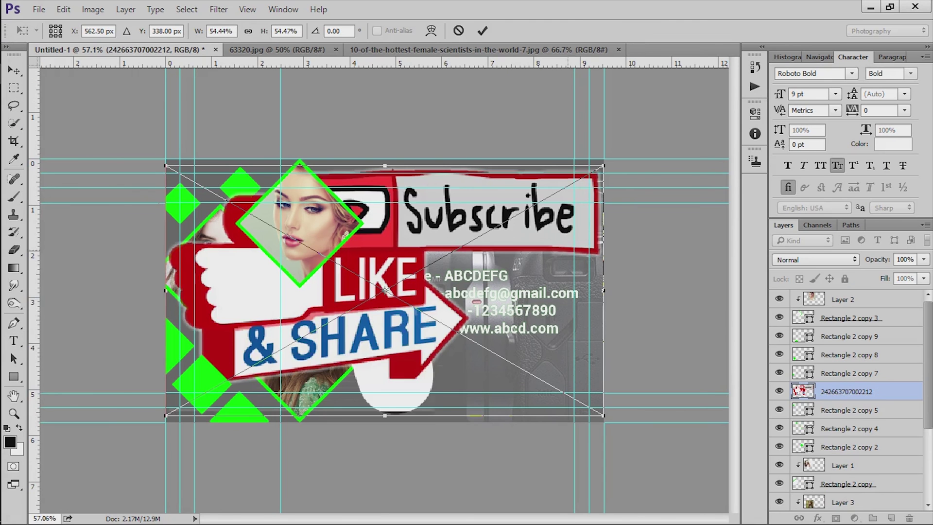
drag(697, 151, 446, 256)
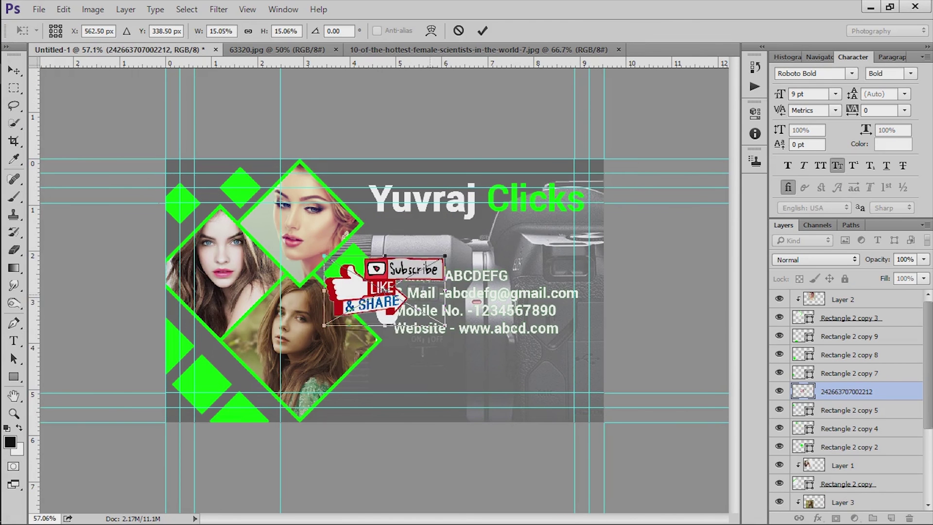
drag(413, 299, 483, 390)
drag(515, 347, 495, 358)
key(Return)
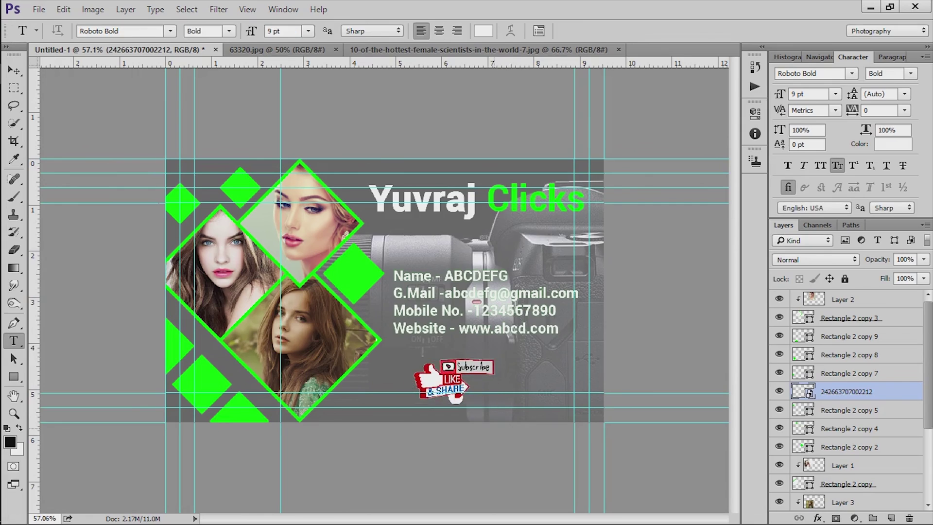
scroll(454, 340, up, 2)
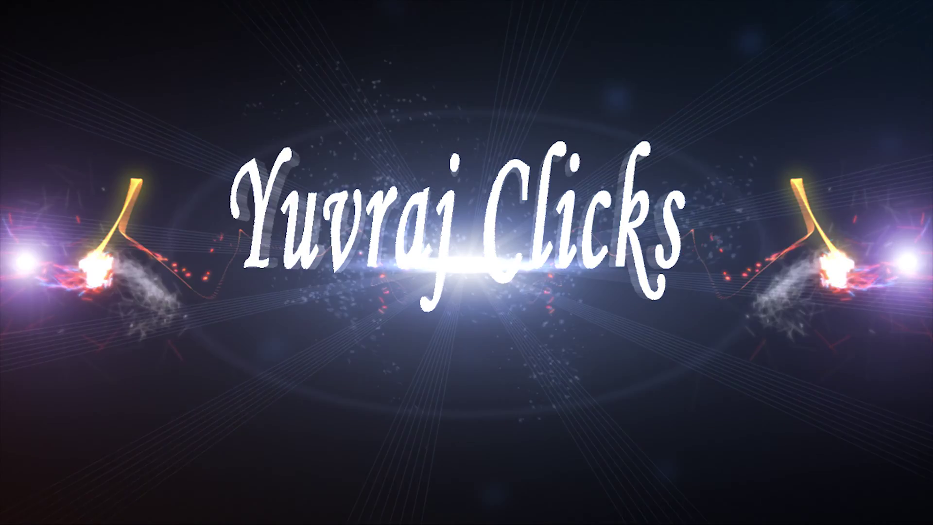